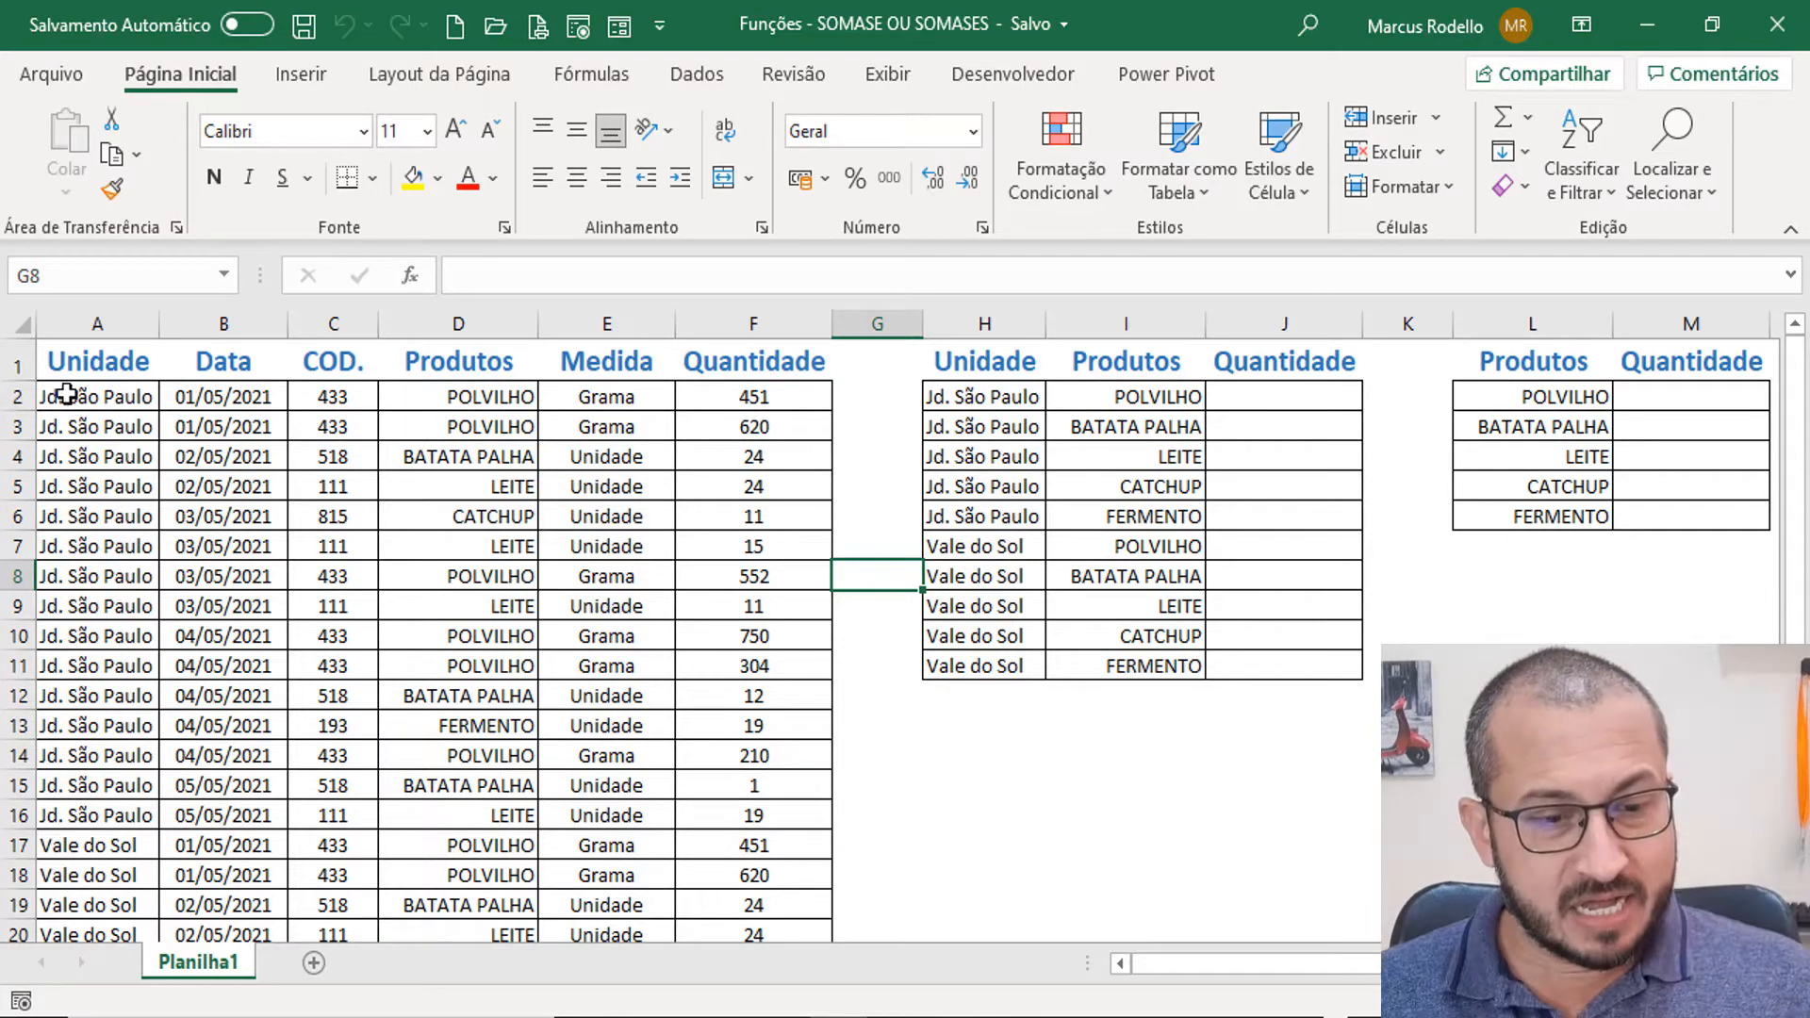
Examine the main table's columns, from Unidade and Data through Produtos and Medida to Quantidade.
{"action": "left_click", "coordinate": [88, 358]}
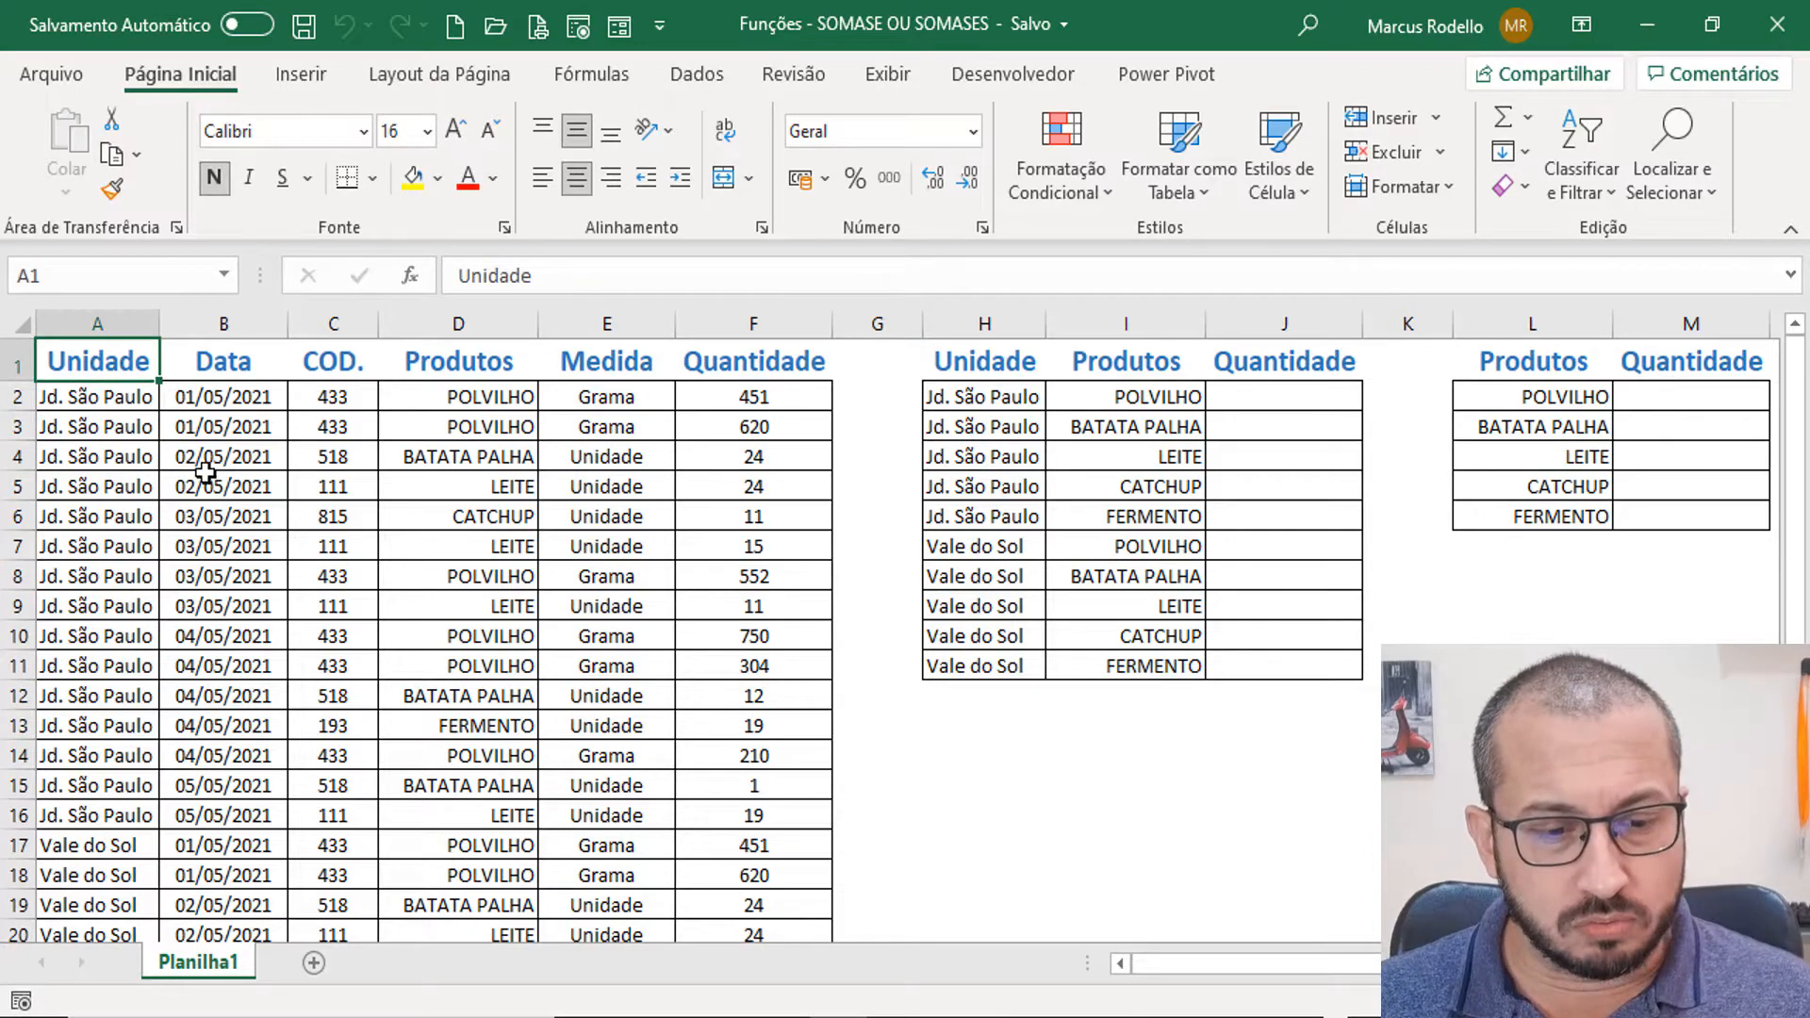
{"action": "scroll", "coordinate": [198, 472], "scroll_direction": "down", "scroll_amount": 4}
{"action": "scroll", "coordinate": [99, 481], "scroll_direction": "up", "scroll_amount": 4}
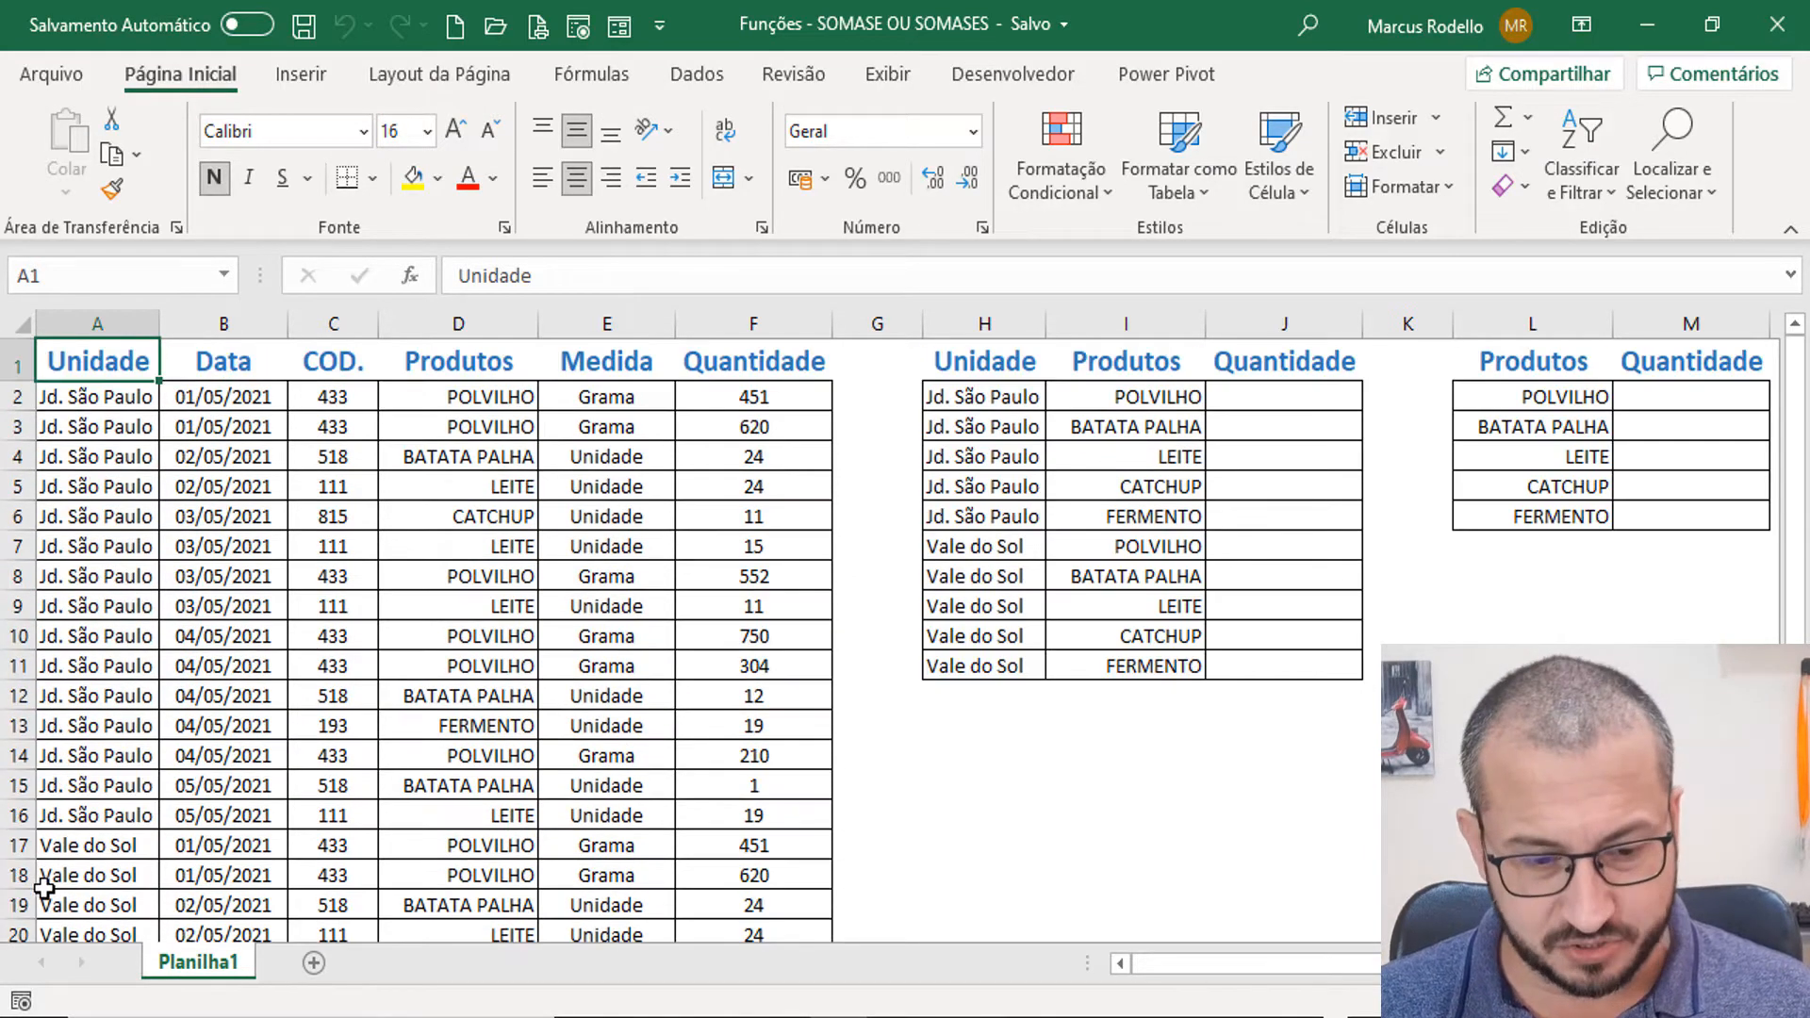
{"action": "left_click", "coordinate": [45, 882]}
{"action": "left_click", "coordinate": [85, 637]}
{"action": "scroll", "coordinate": [274, 483], "scroll_direction": "down", "scroll_amount": 1}
{"action": "scroll", "coordinate": [254, 594], "scroll_direction": "down", "scroll_amount": 1}
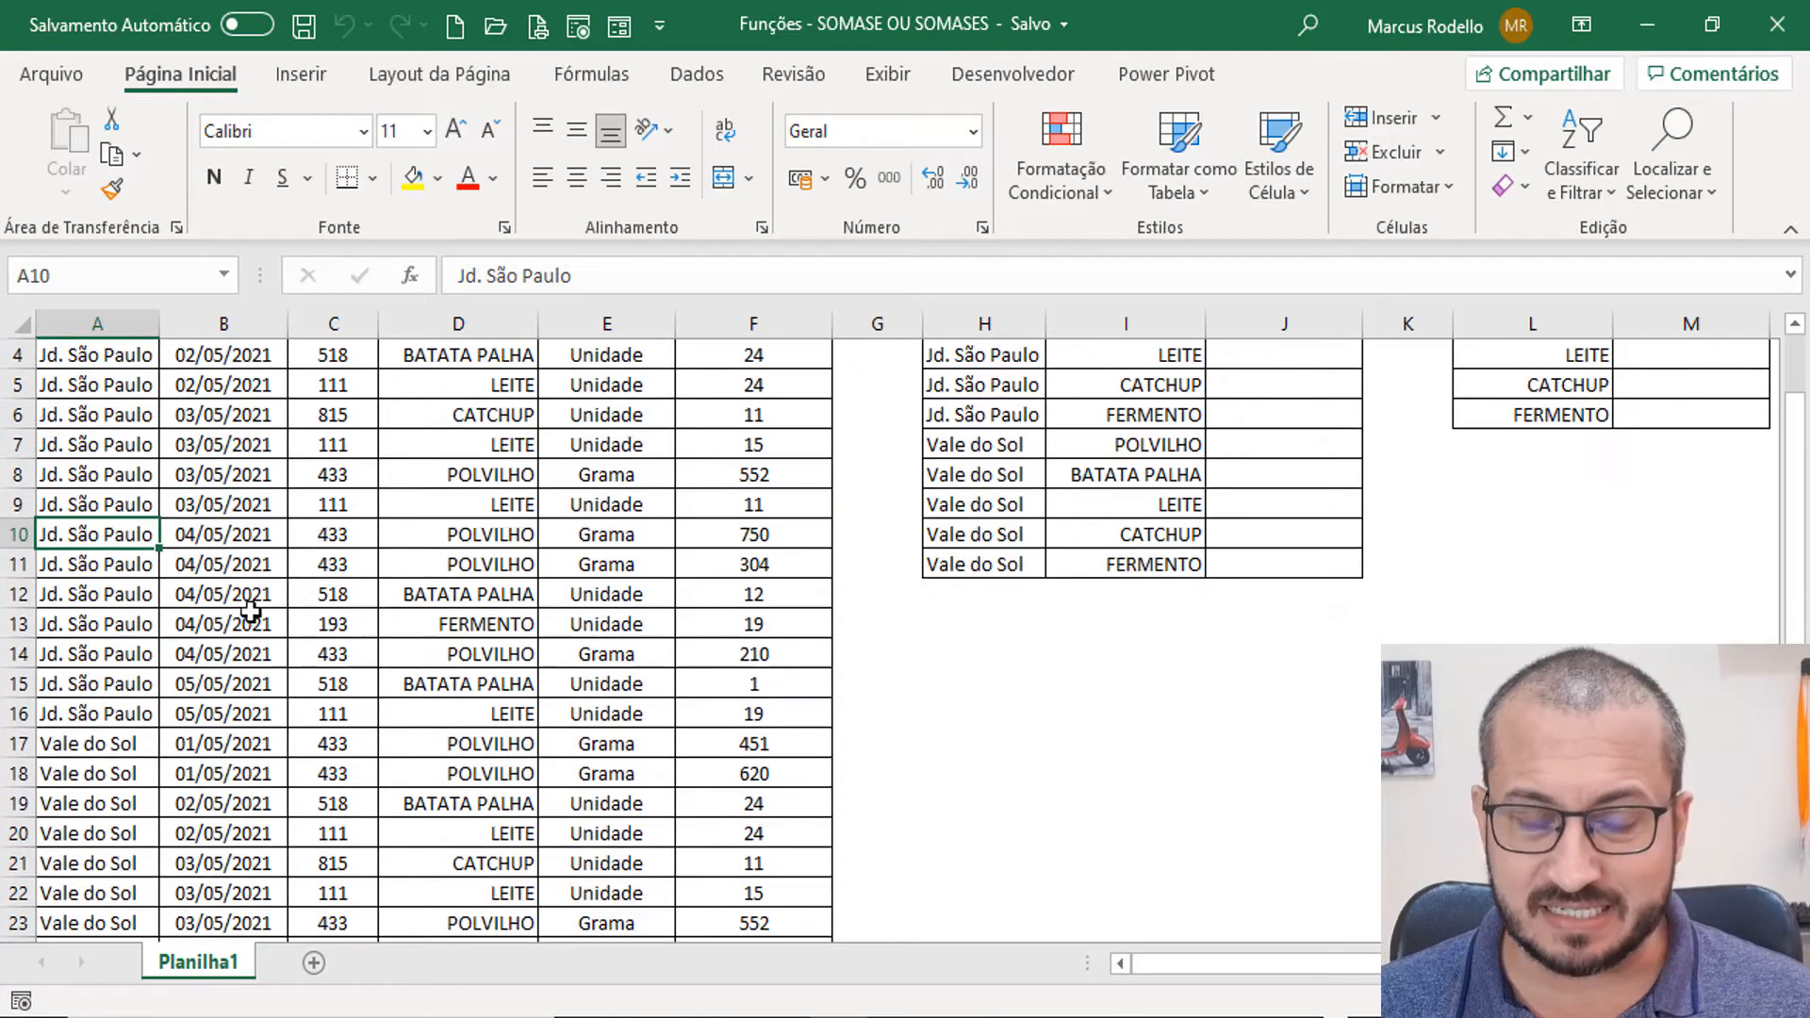
{"action": "scroll", "coordinate": [236, 622], "scroll_direction": "up", "scroll_amount": 2}
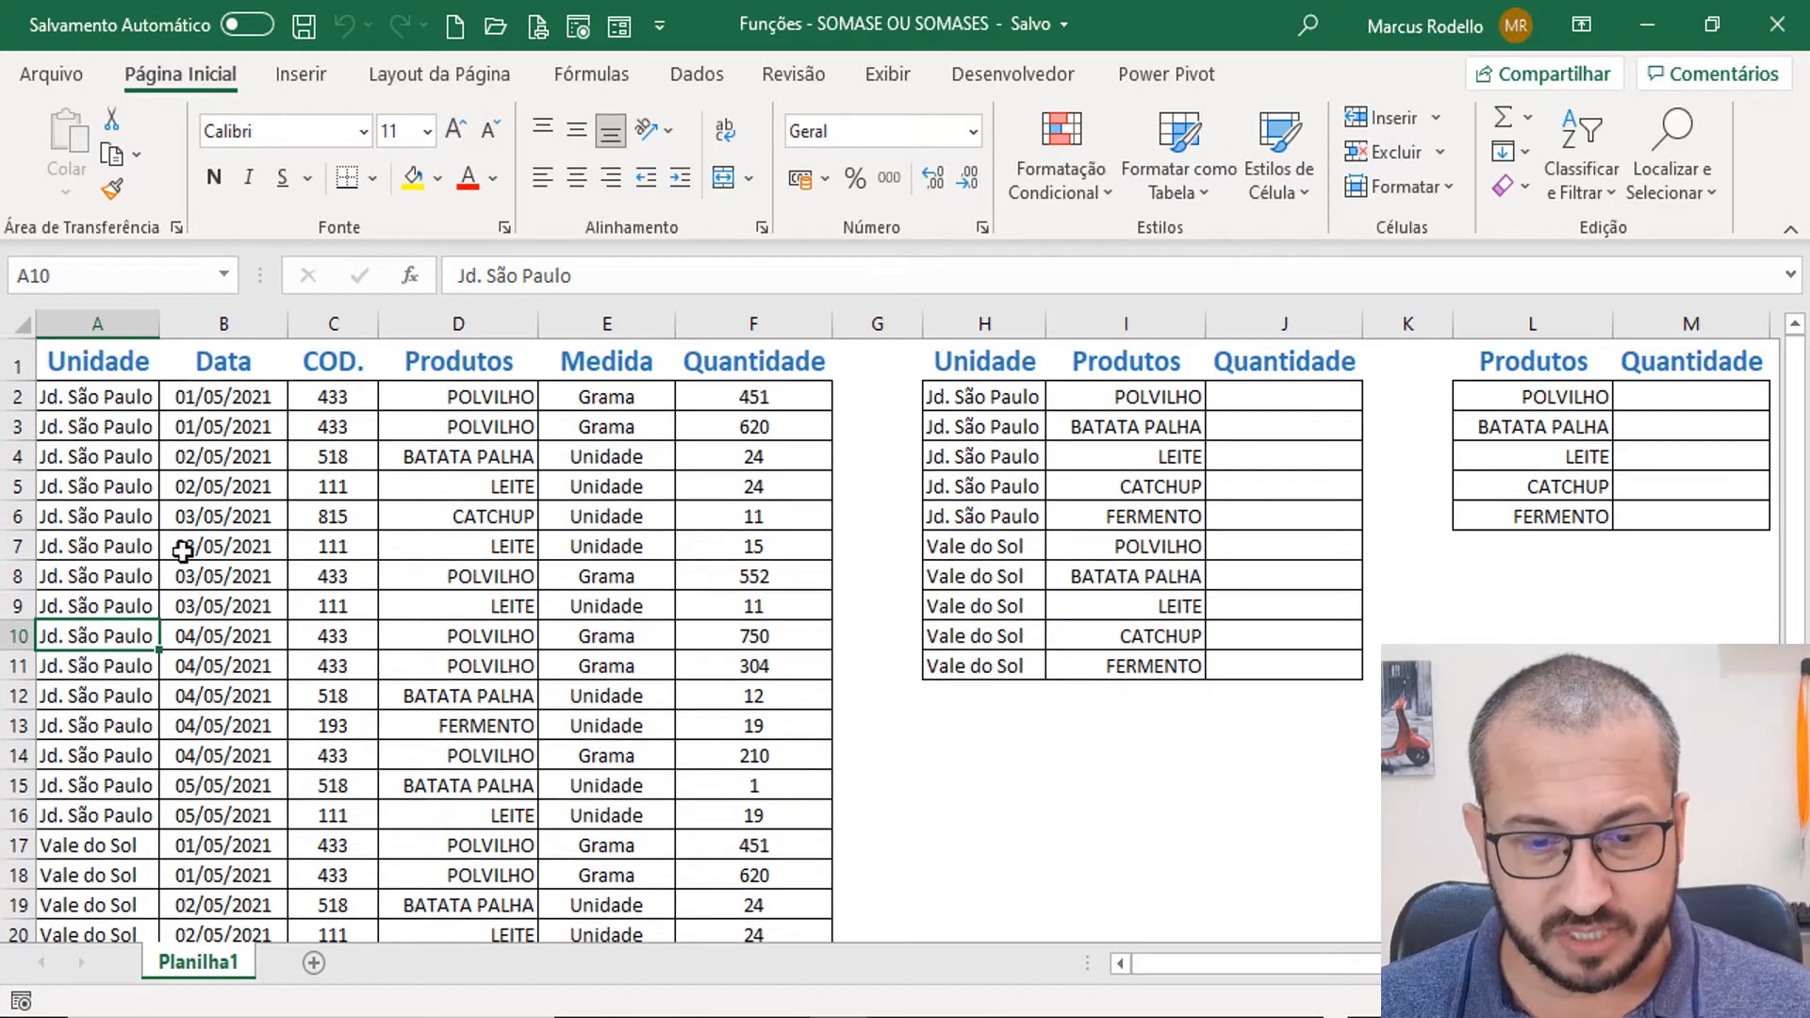
{"action": "left_click", "coordinate": [321, 361]}
{"action": "left_click", "coordinate": [432, 395]}
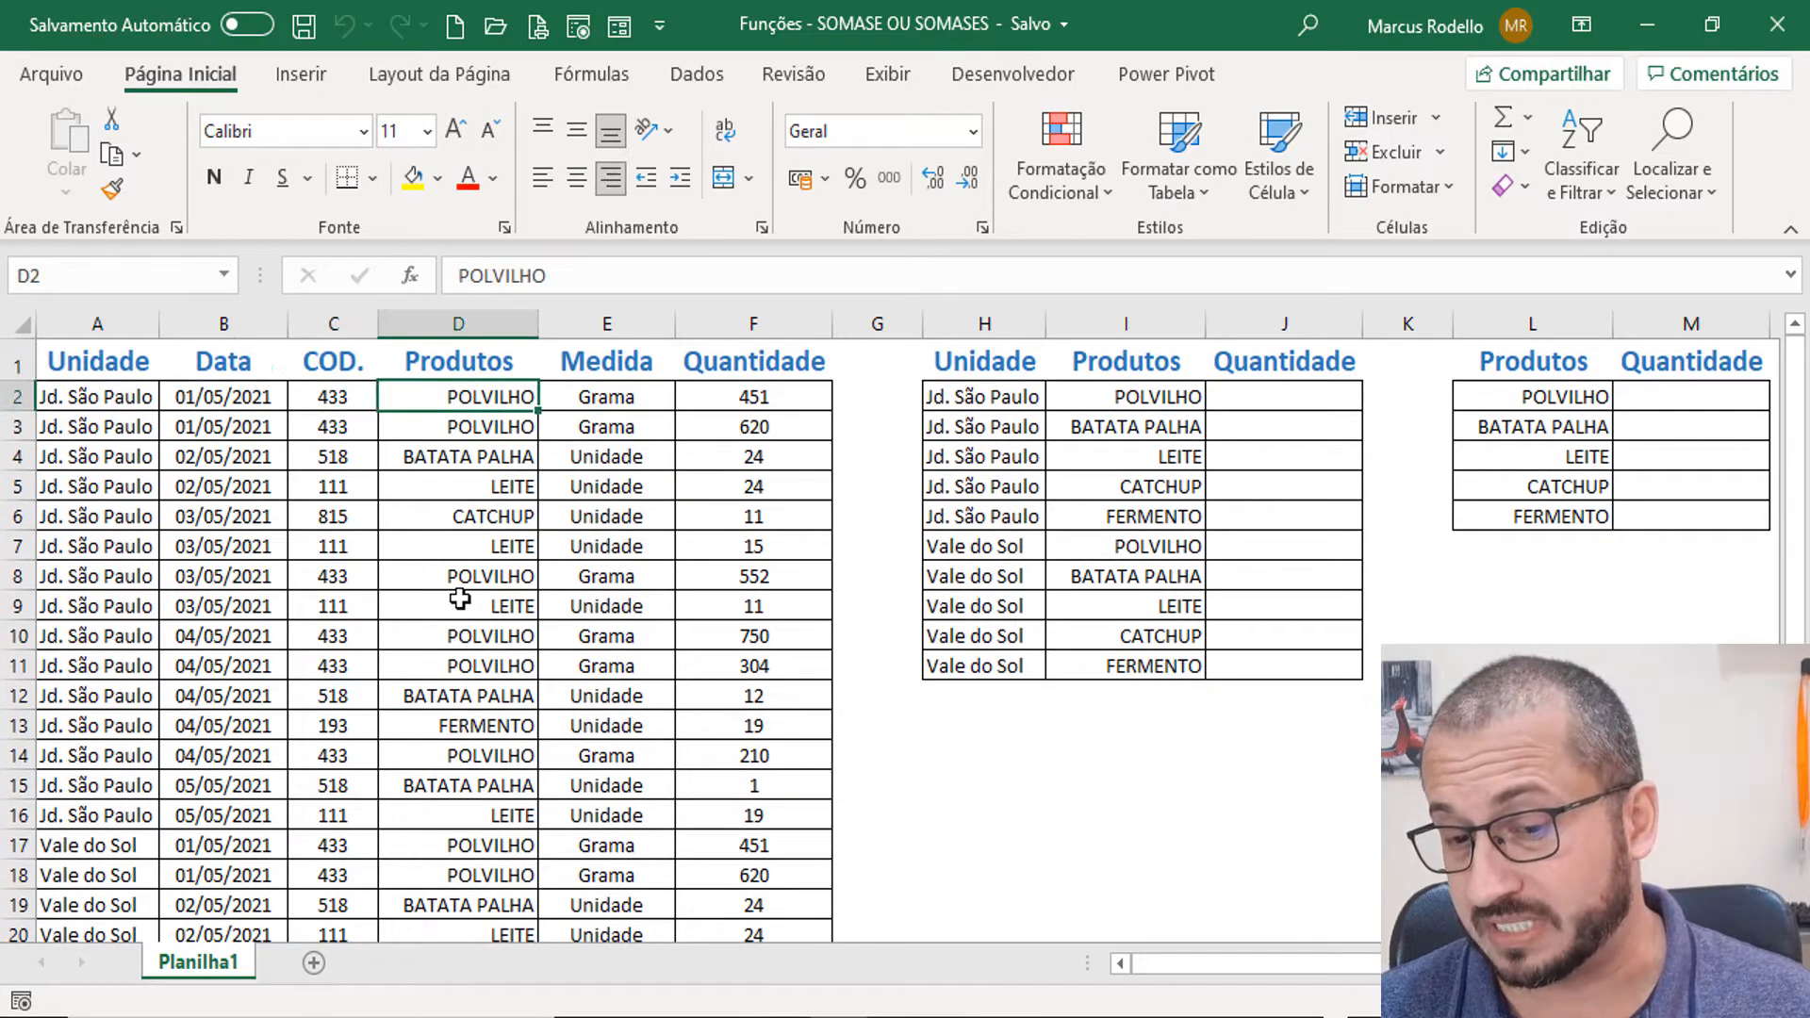
{"action": "left_click", "coordinate": [626, 416]}
{"action": "left_click_drag", "start_coordinate": [619, 359], "coordinate": [611, 399]}
{"action": "left_click", "coordinate": [796, 322]}
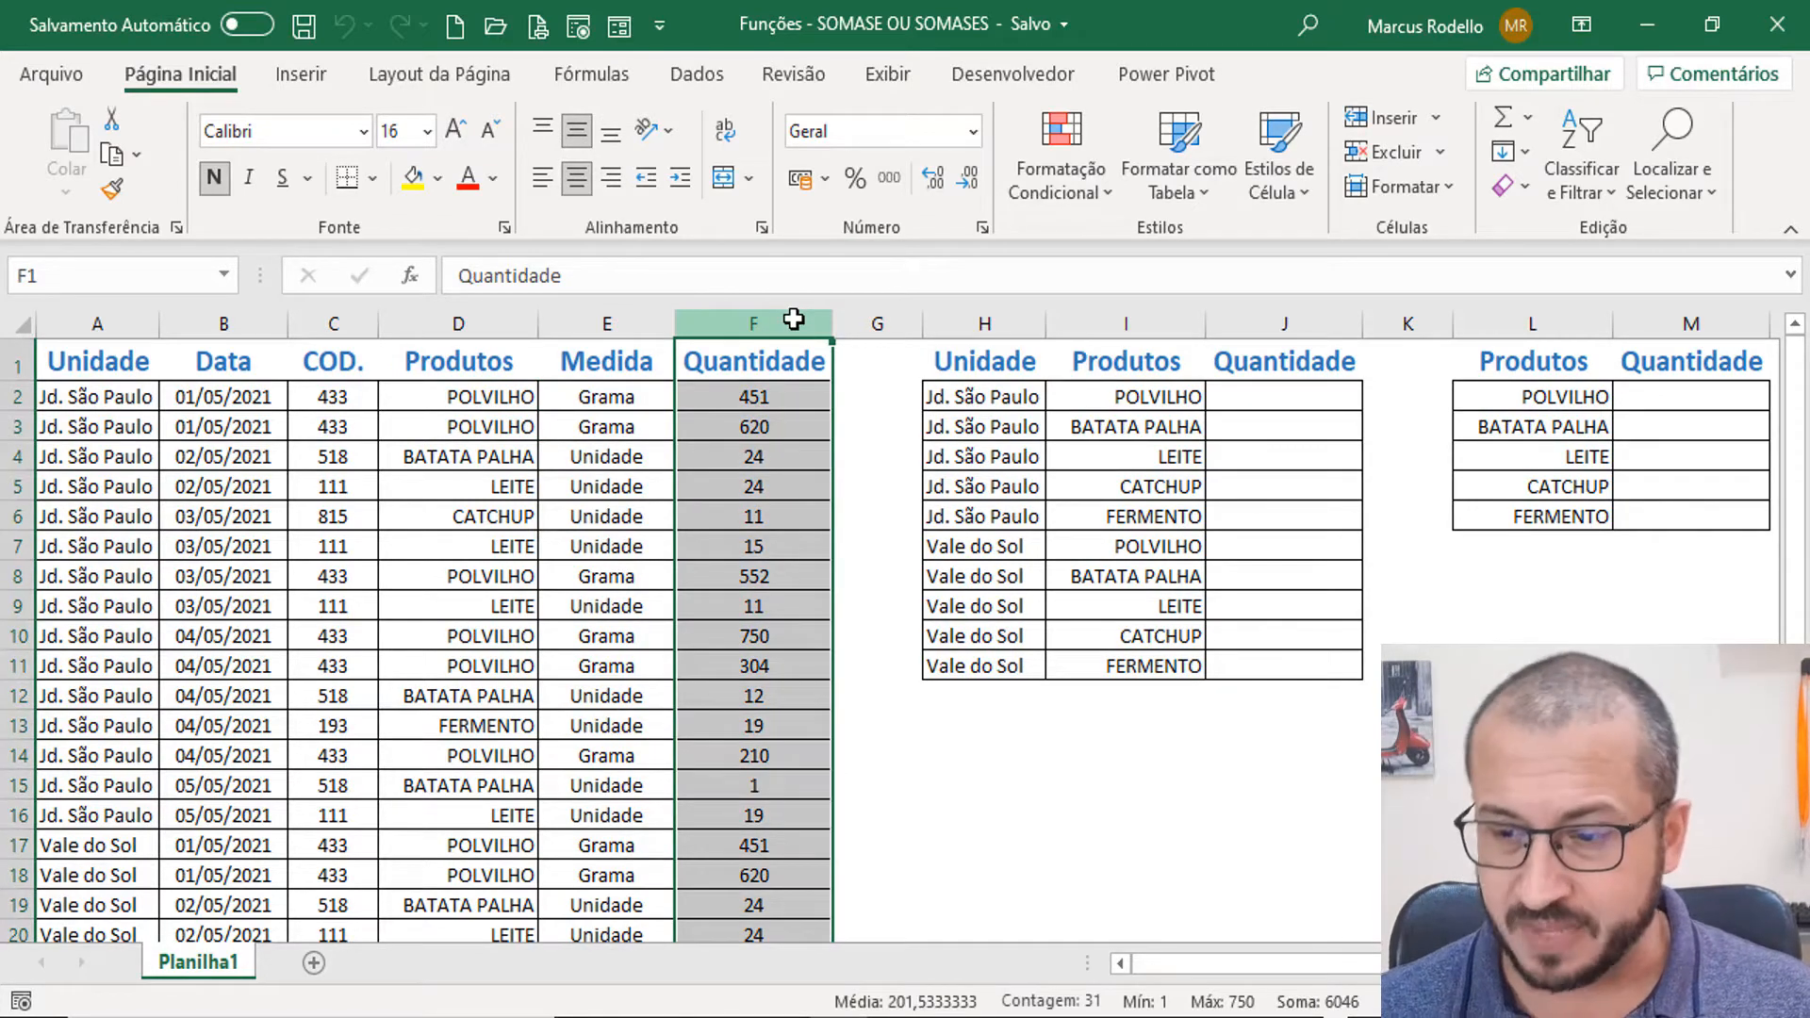
Narrow the blank columns G and K between the tables and slightly reduce the width of column C.
{"action": "left_click_drag", "start_coordinate": [922, 332], "coordinate": [884, 332]}
{"action": "left_click_drag", "start_coordinate": [1283, 394], "coordinate": [1259, 666]}
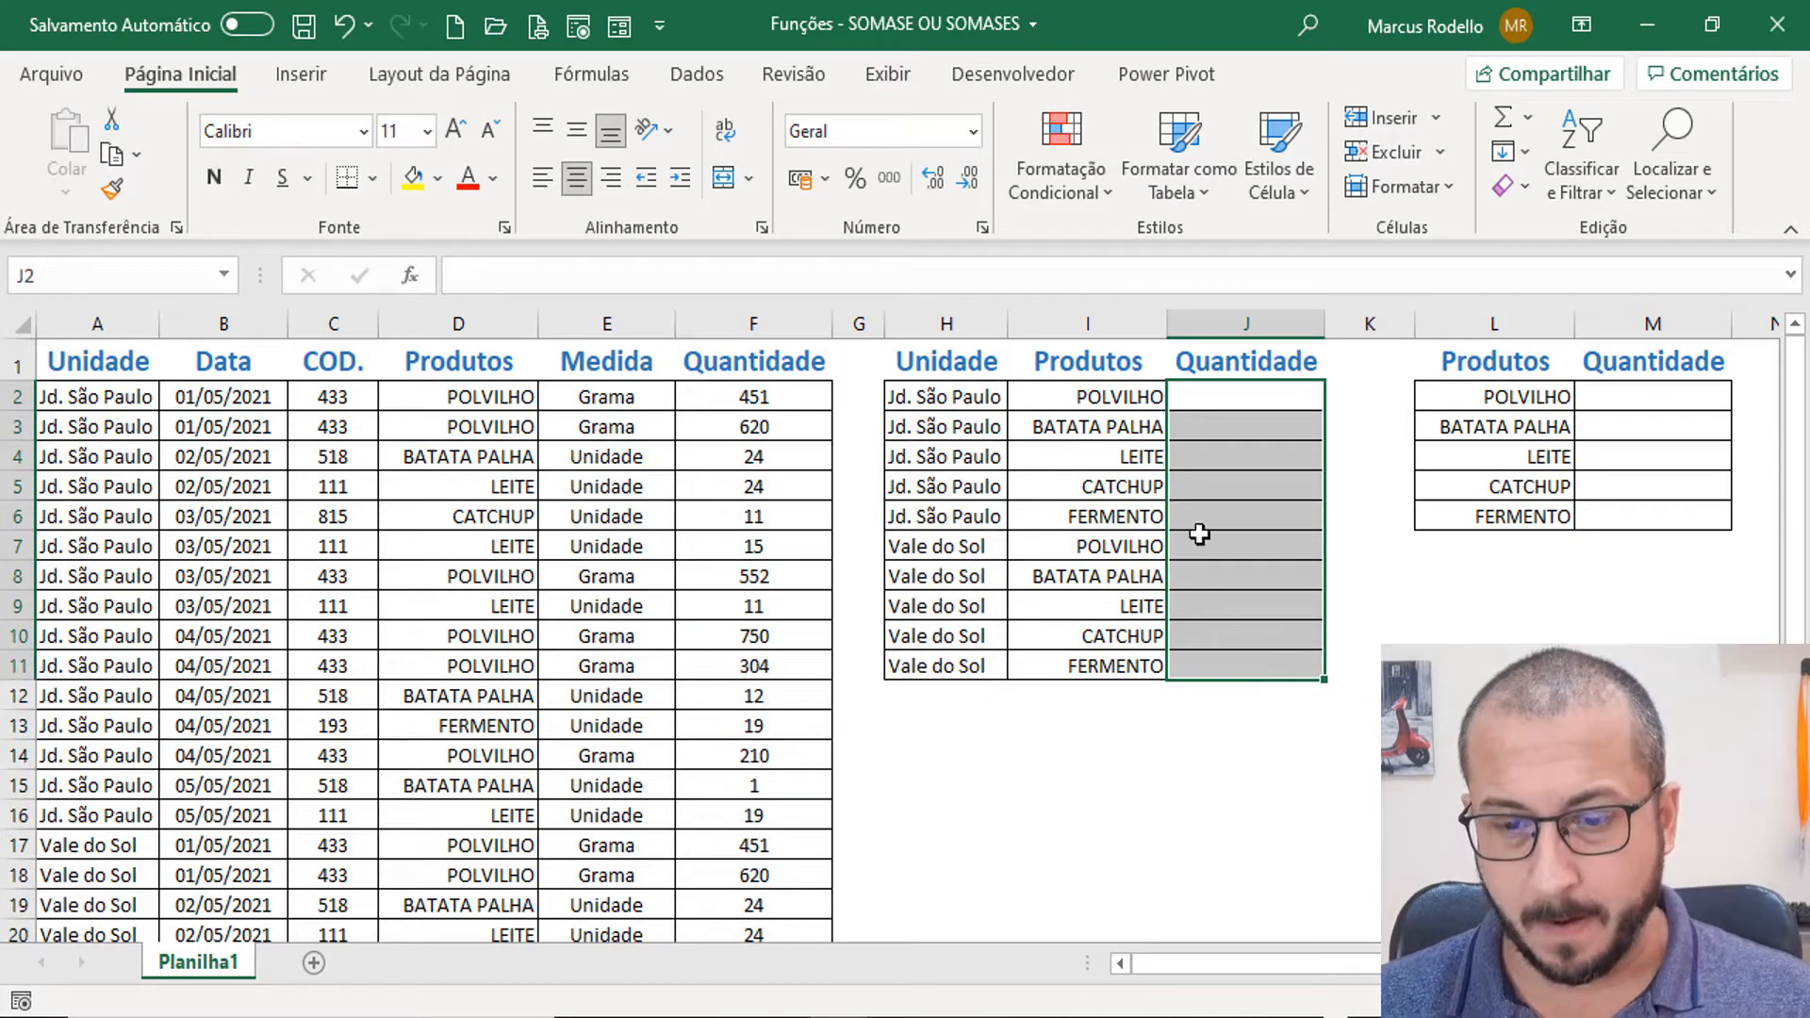
{"action": "left_click_drag", "start_coordinate": [921, 392], "coordinate": [1264, 679]}
{"action": "left_click_drag", "start_coordinate": [1512, 400], "coordinate": [1618, 514]}
{"action": "left_click_drag", "start_coordinate": [1414, 324], "coordinate": [1389, 324]}
{"action": "left_click", "coordinate": [1243, 396]}
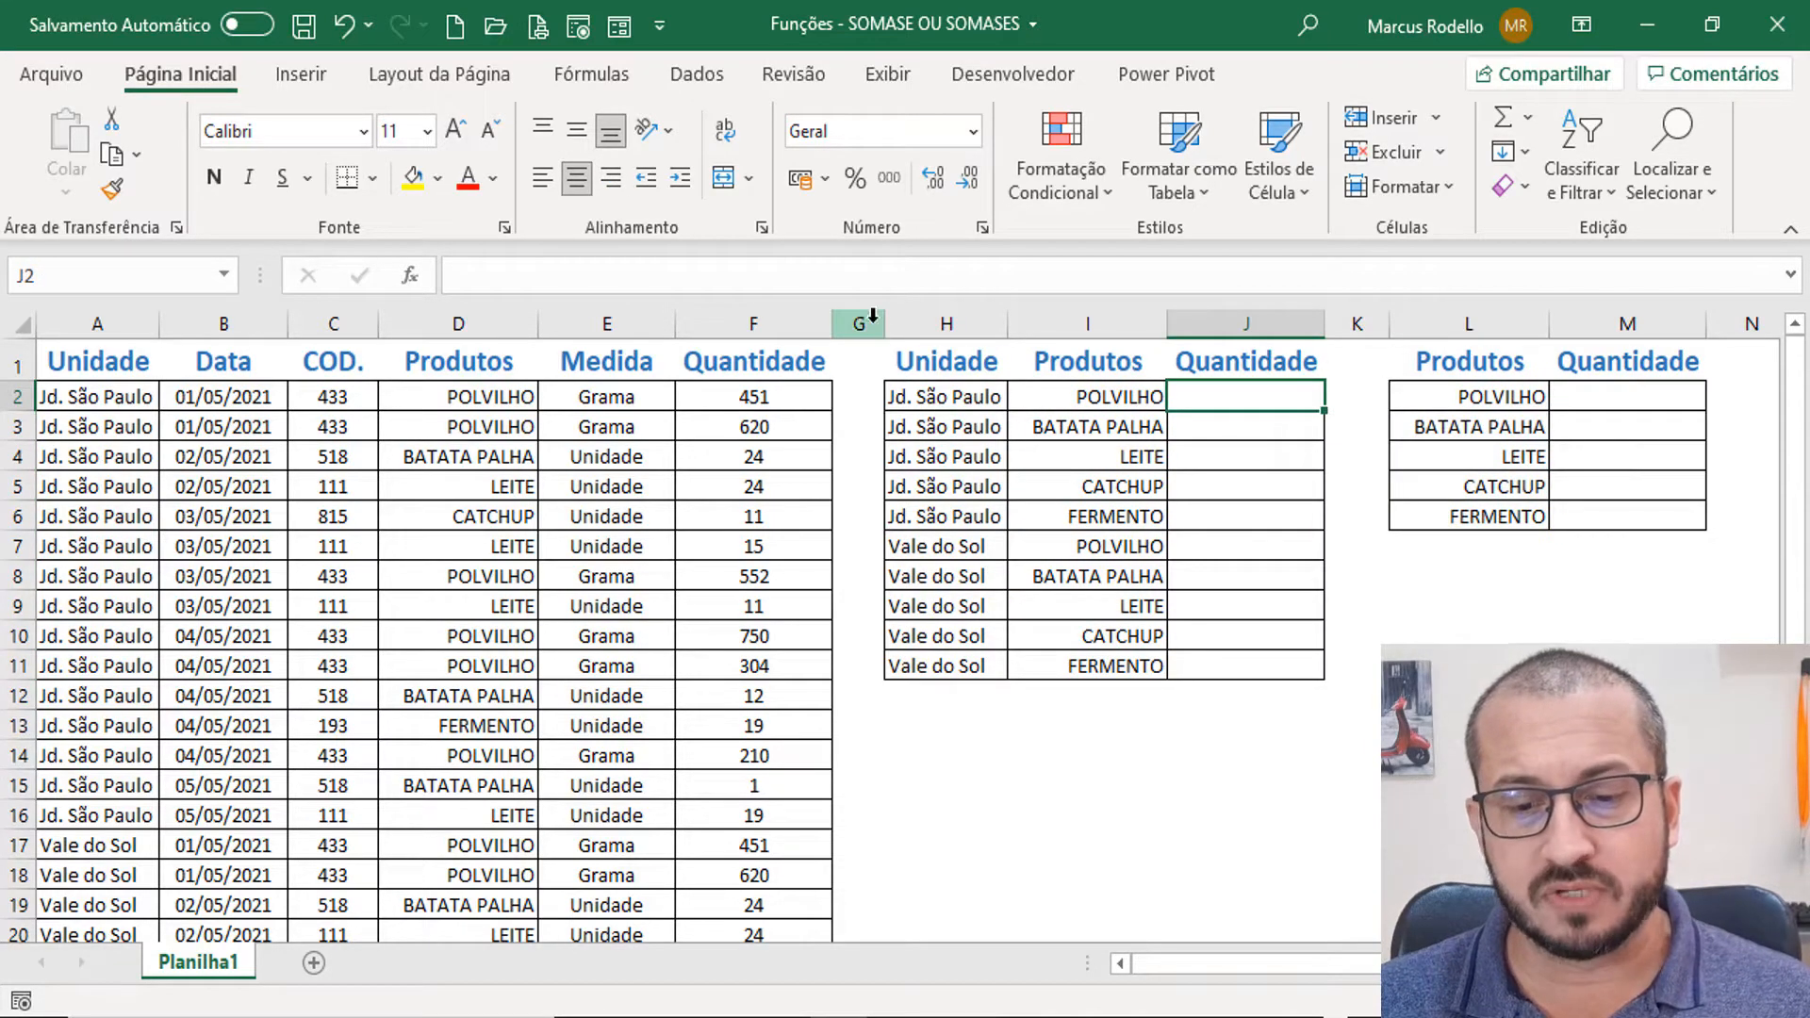
{"action": "left_click_drag", "start_coordinate": [881, 320], "coordinate": [869, 320]}
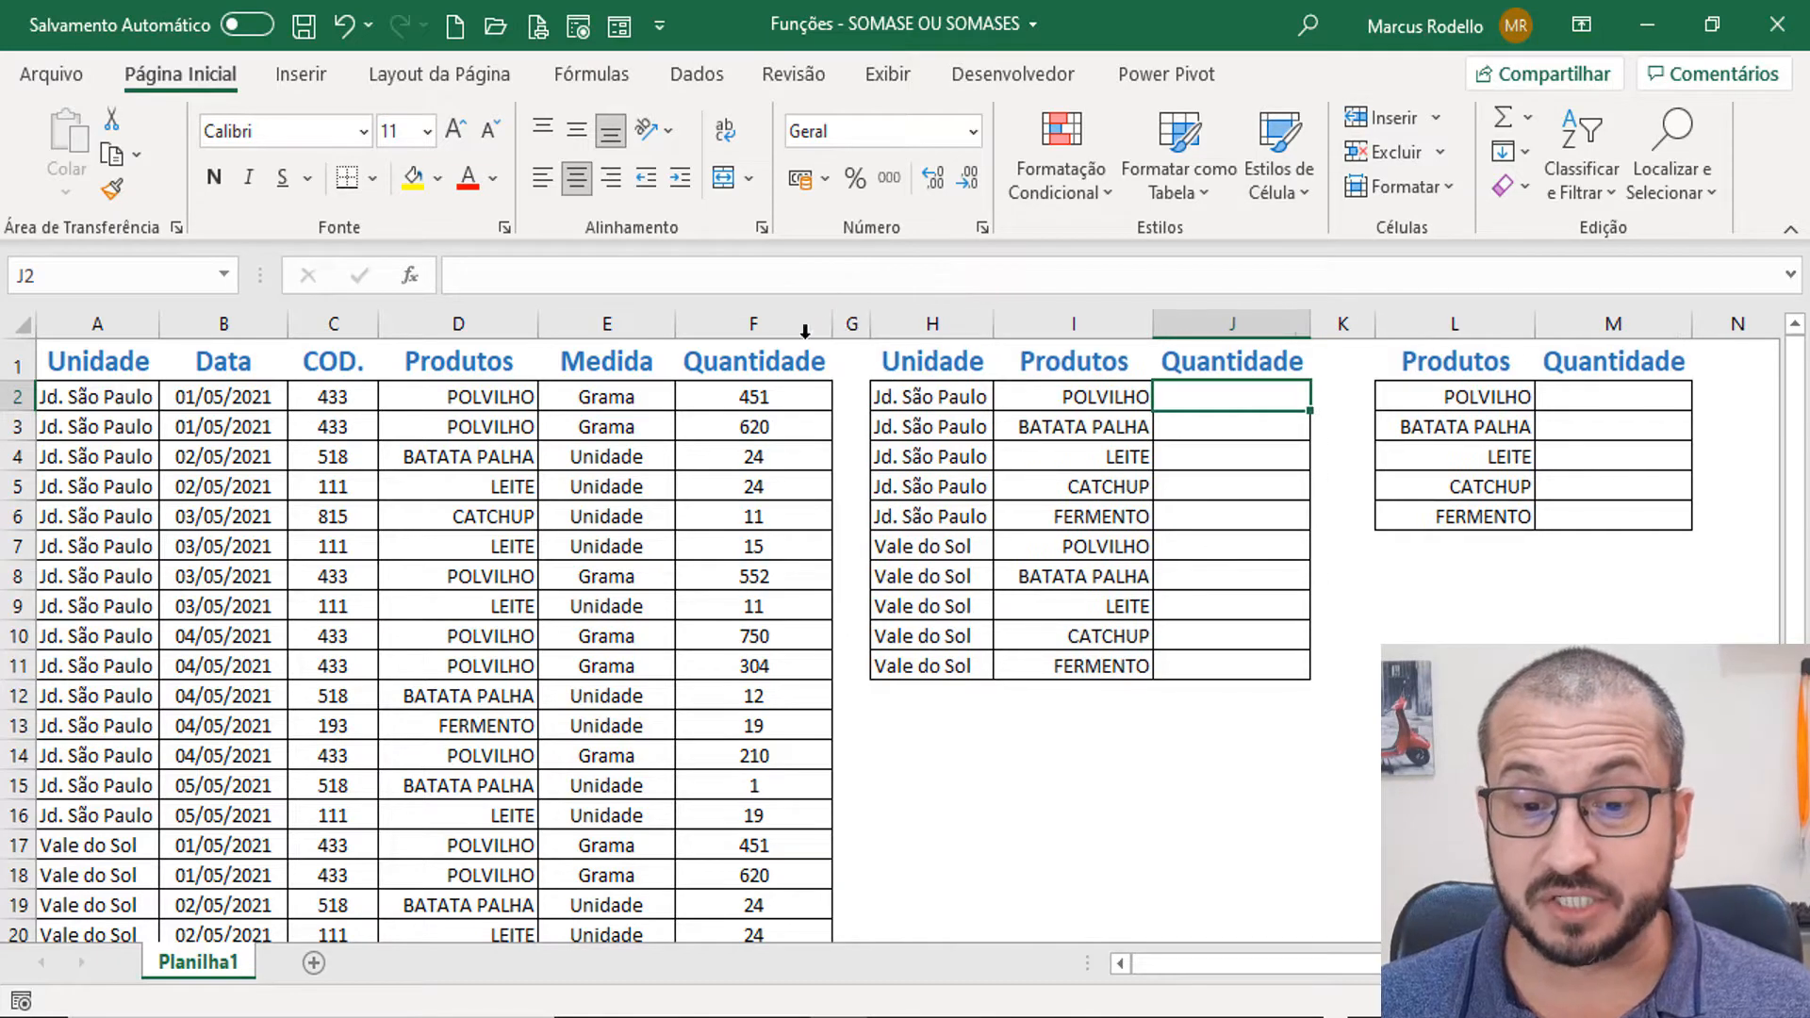
{"action": "left_click_drag", "start_coordinate": [387, 323], "coordinate": [375, 323]}
{"action": "left_click_drag", "start_coordinate": [942, 377], "coordinate": [1223, 677]}
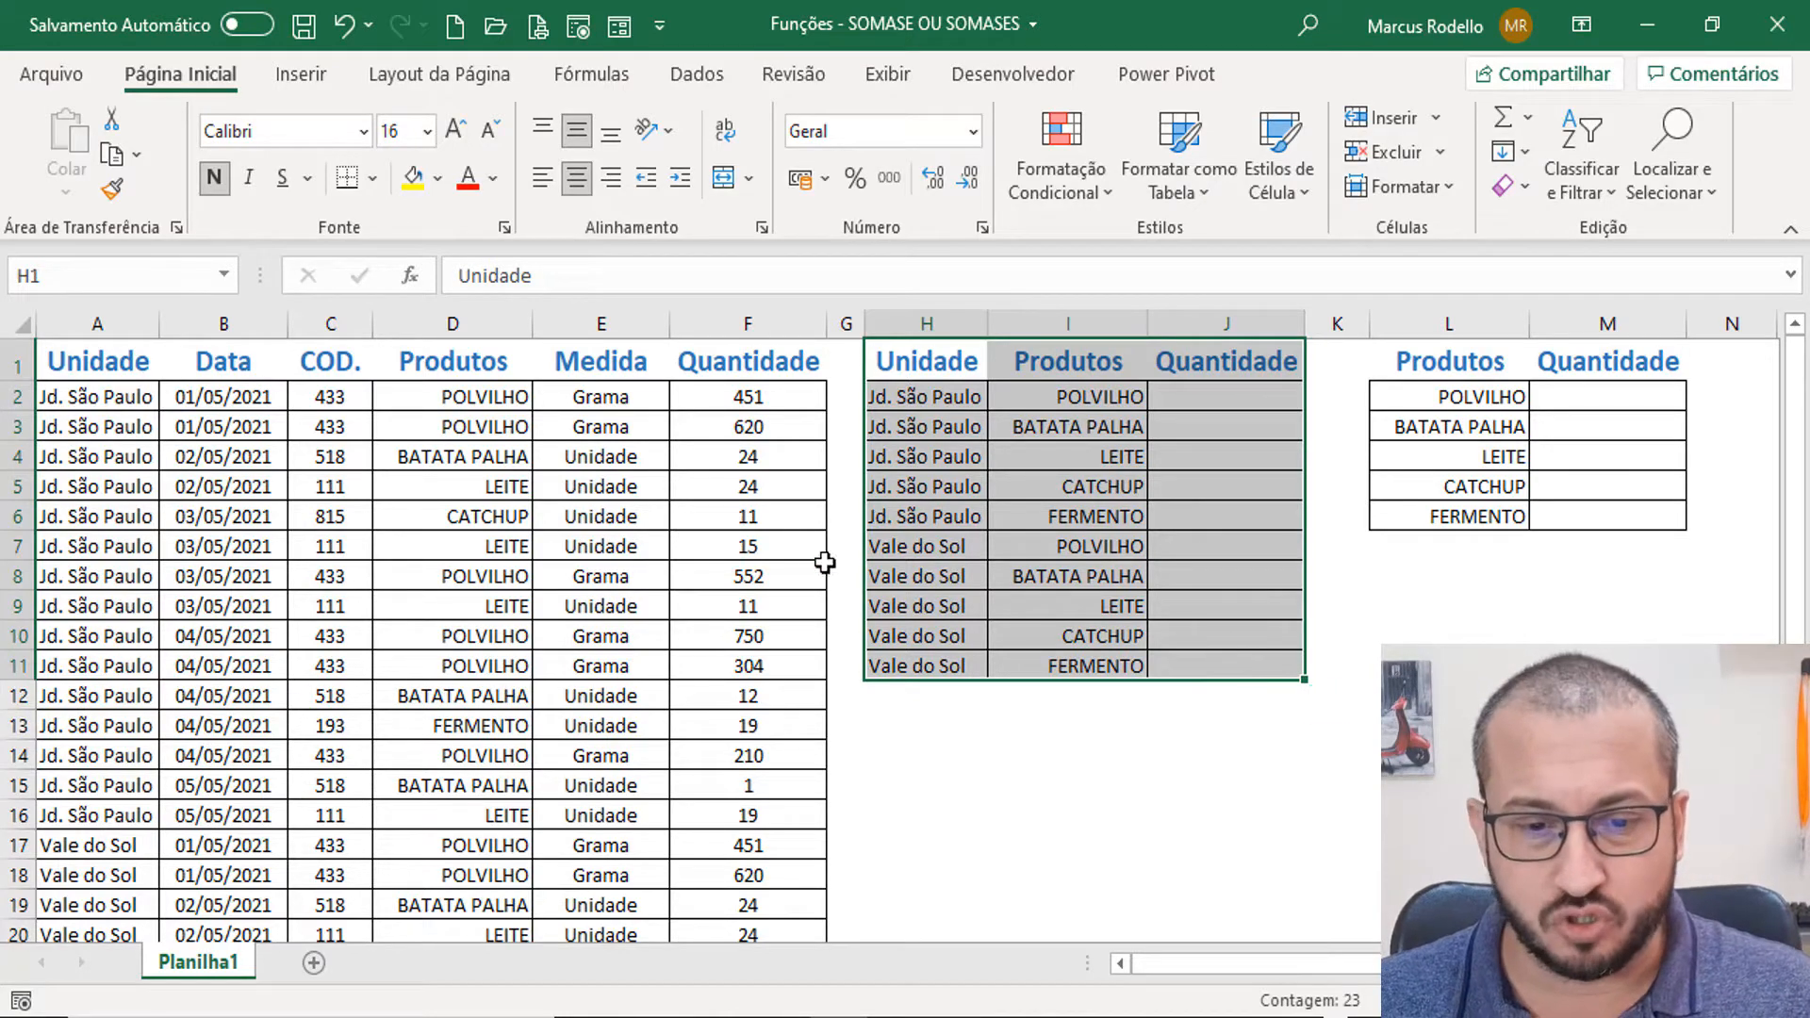
Go to the first empty cell below the main table's Quantidade column.
{"action": "left_click", "coordinate": [745, 396]}
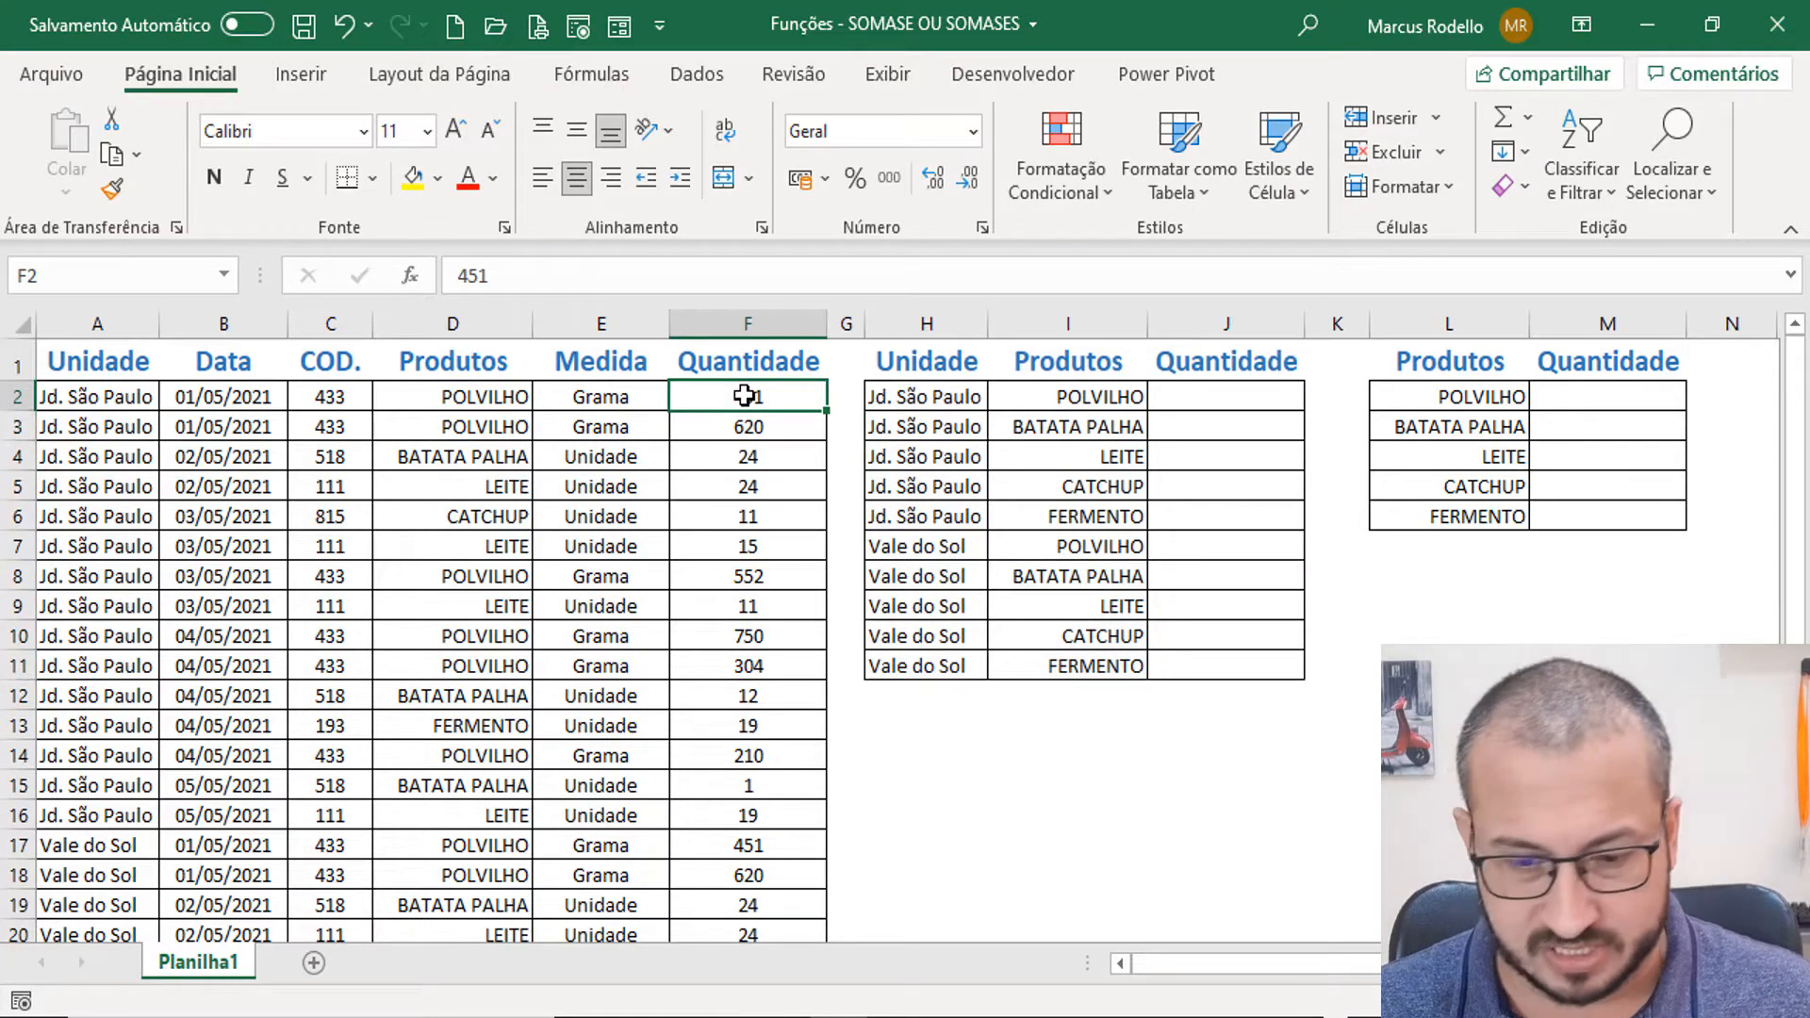
{"action": "key", "text": "ctrl+Down"}
{"action": "key", "text": "Down"}
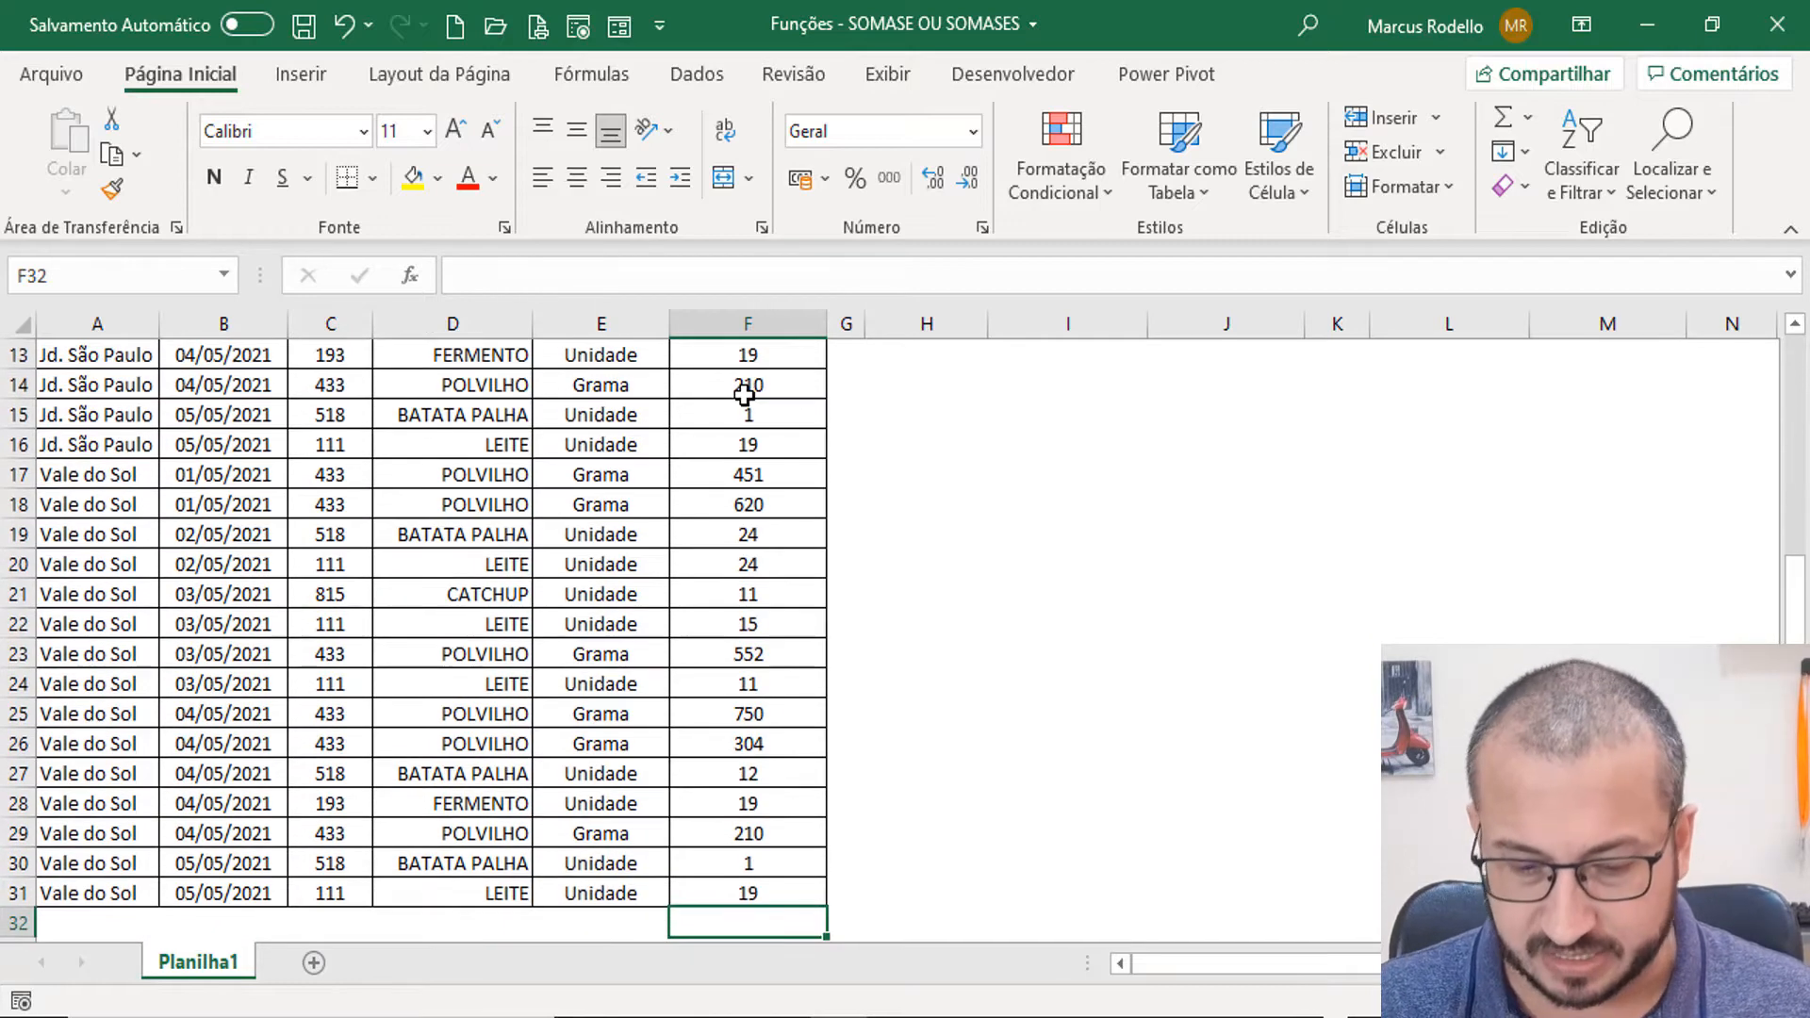
{"action": "key", "text": "alt+equal"}
{"action": "key", "text": "Return"}
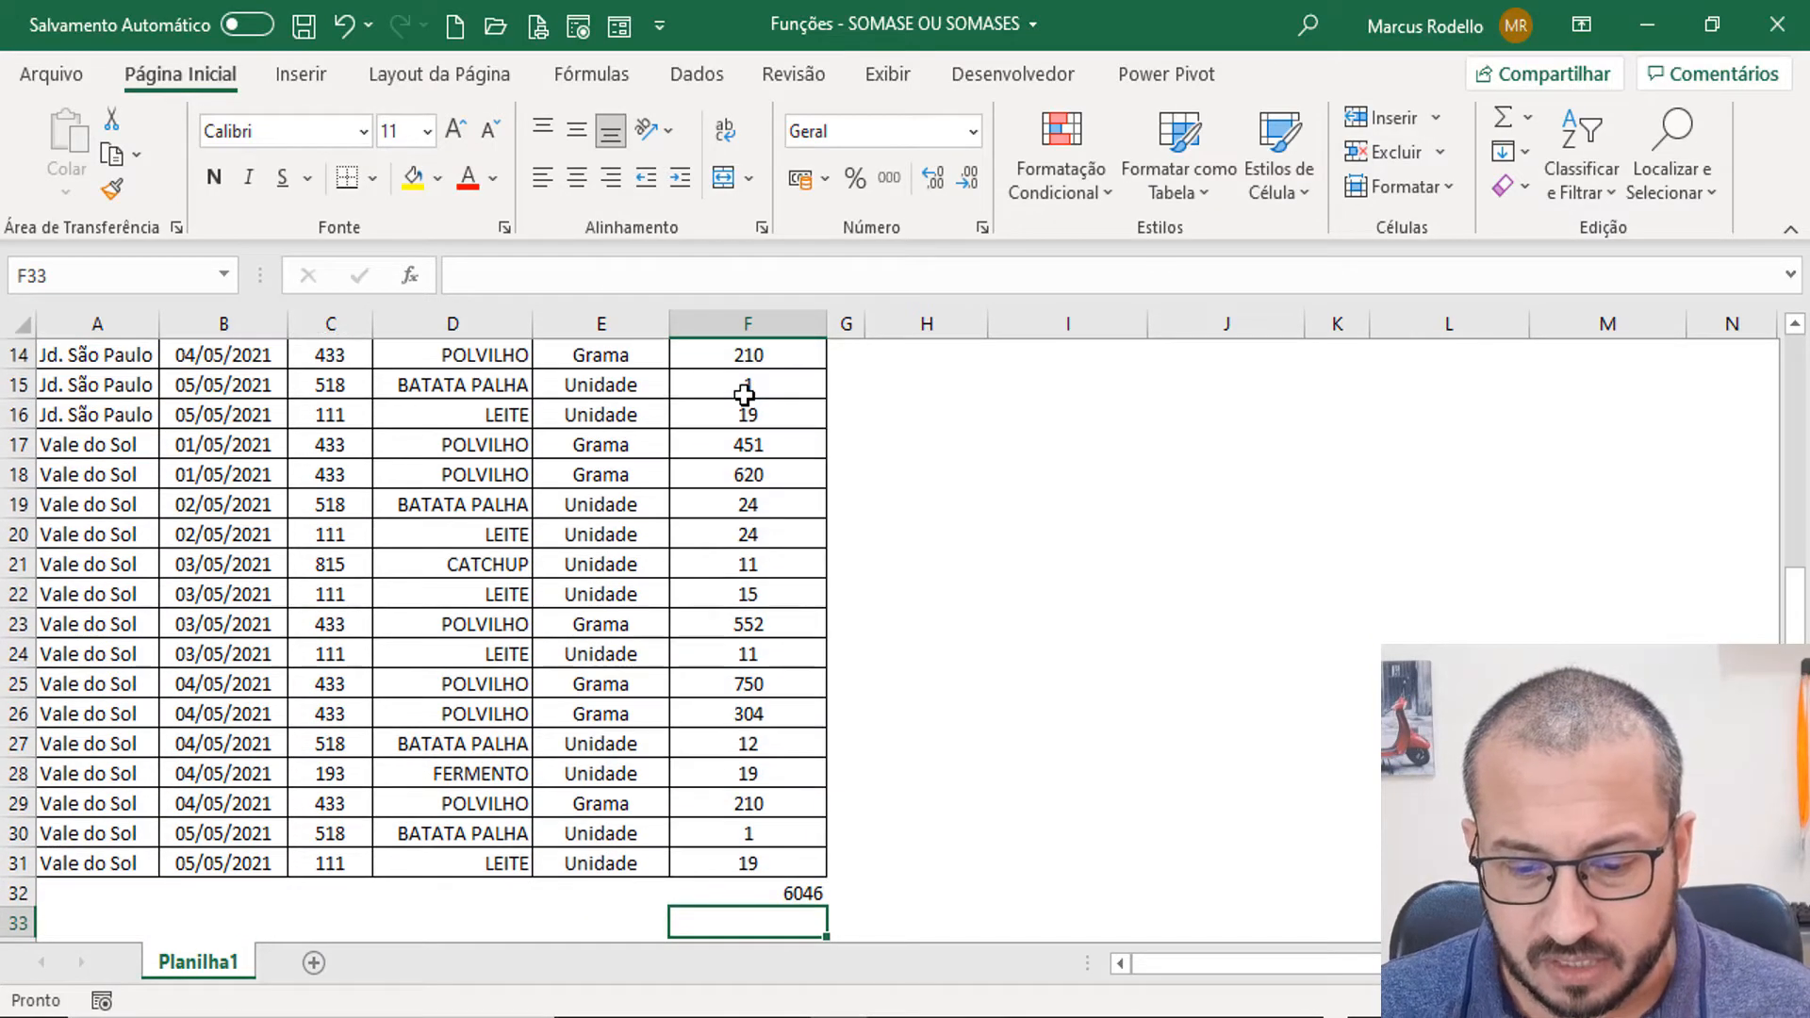
{"action": "key", "text": "Up"}
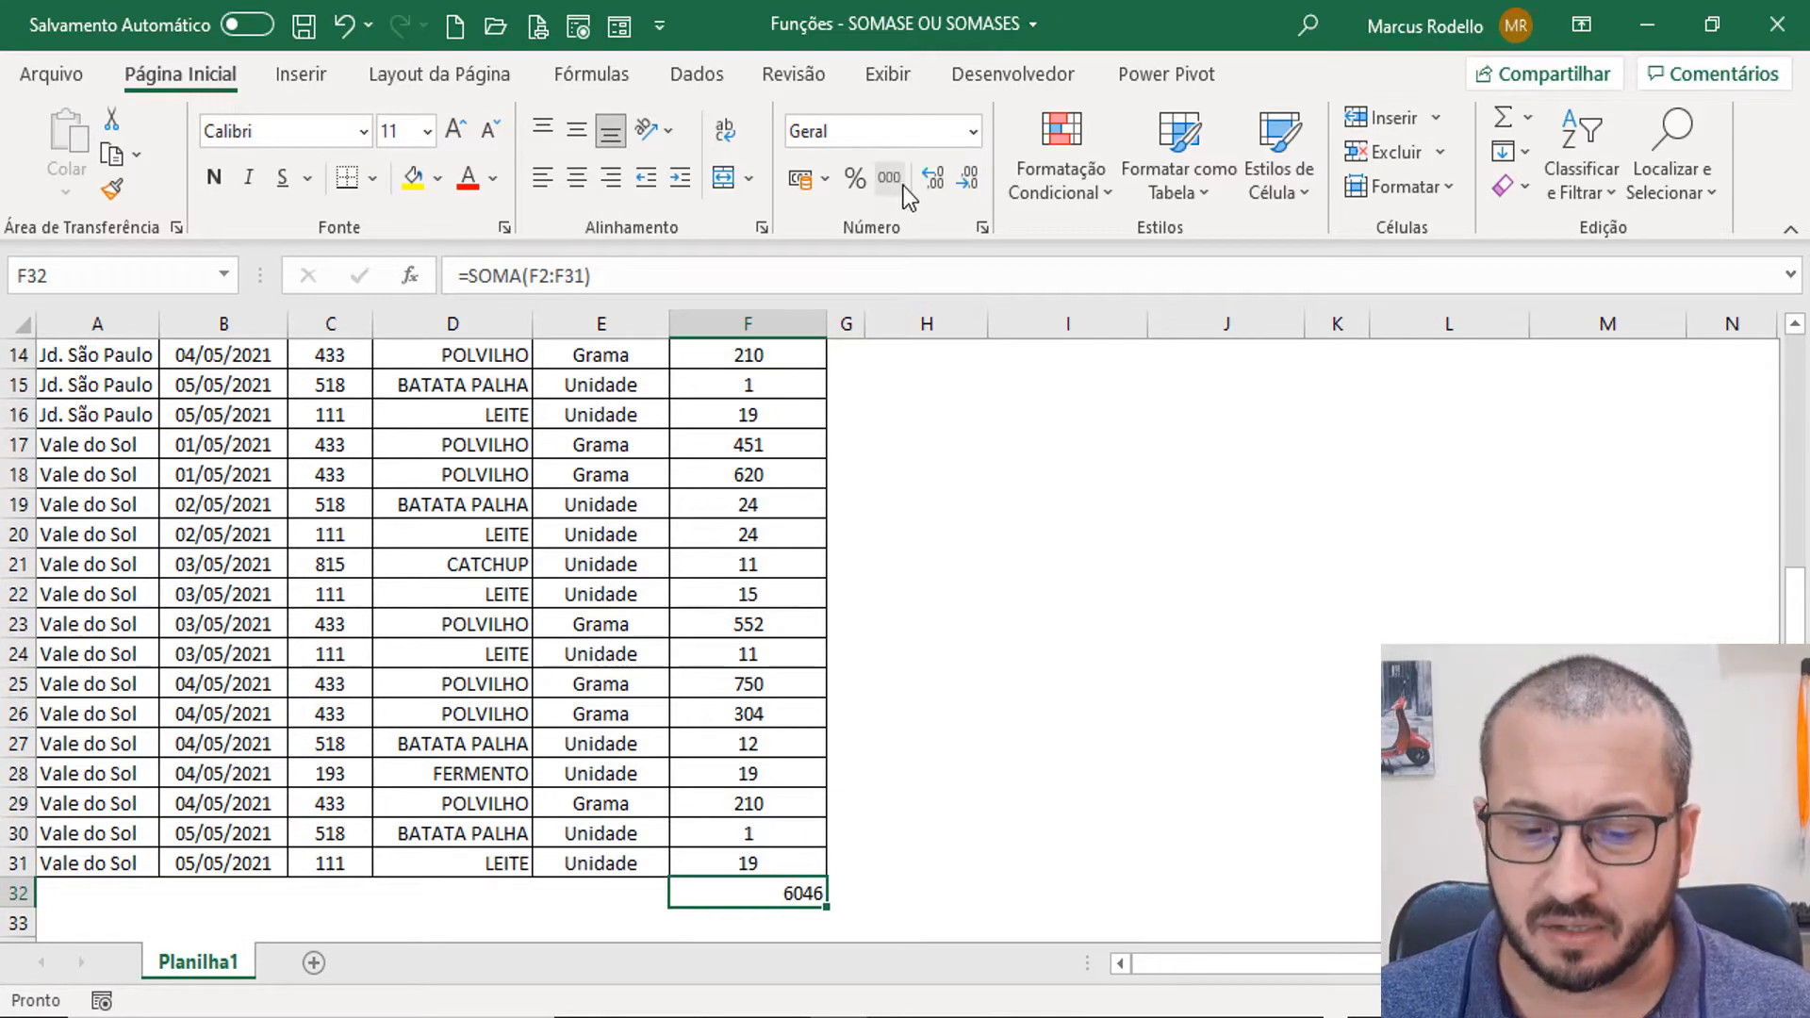
{"action": "key", "text": "Delete"}
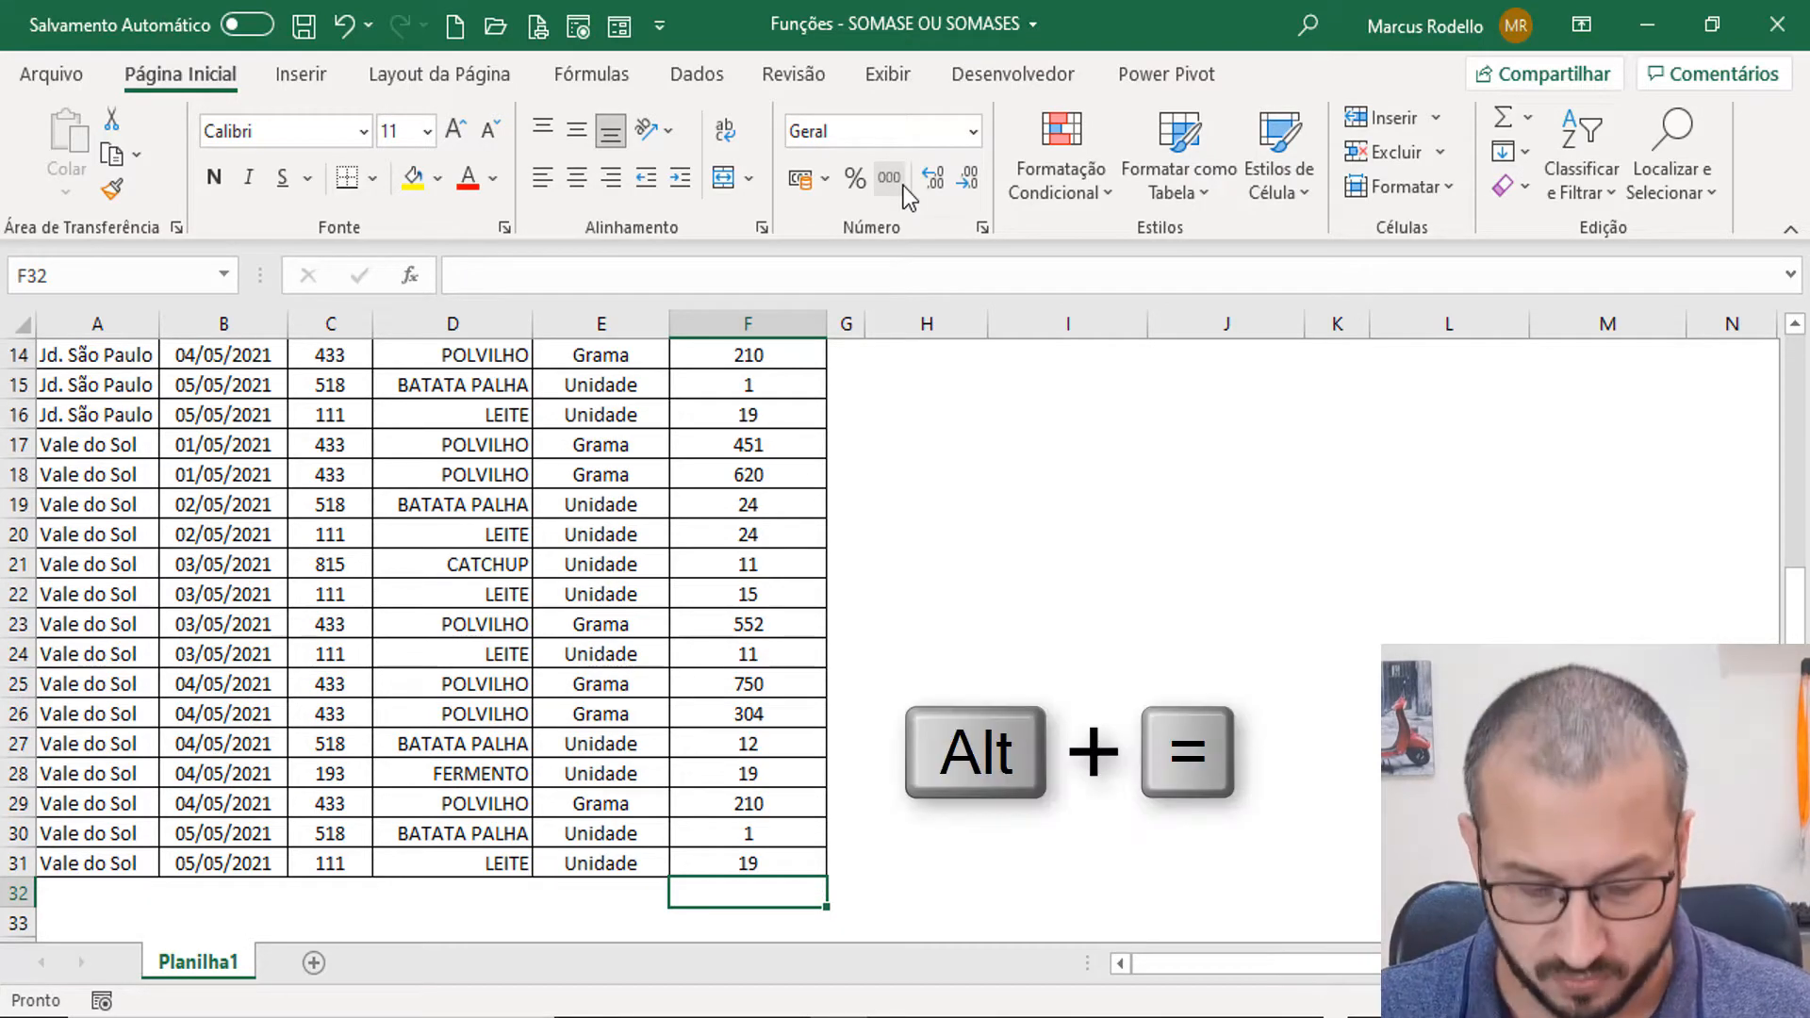
Total F2:F31 in cell F32 with AutoSum and format it with a thousands separator and no decimals.
{"action": "key", "text": "alt+equal"}
{"action": "key", "text": "Return"}
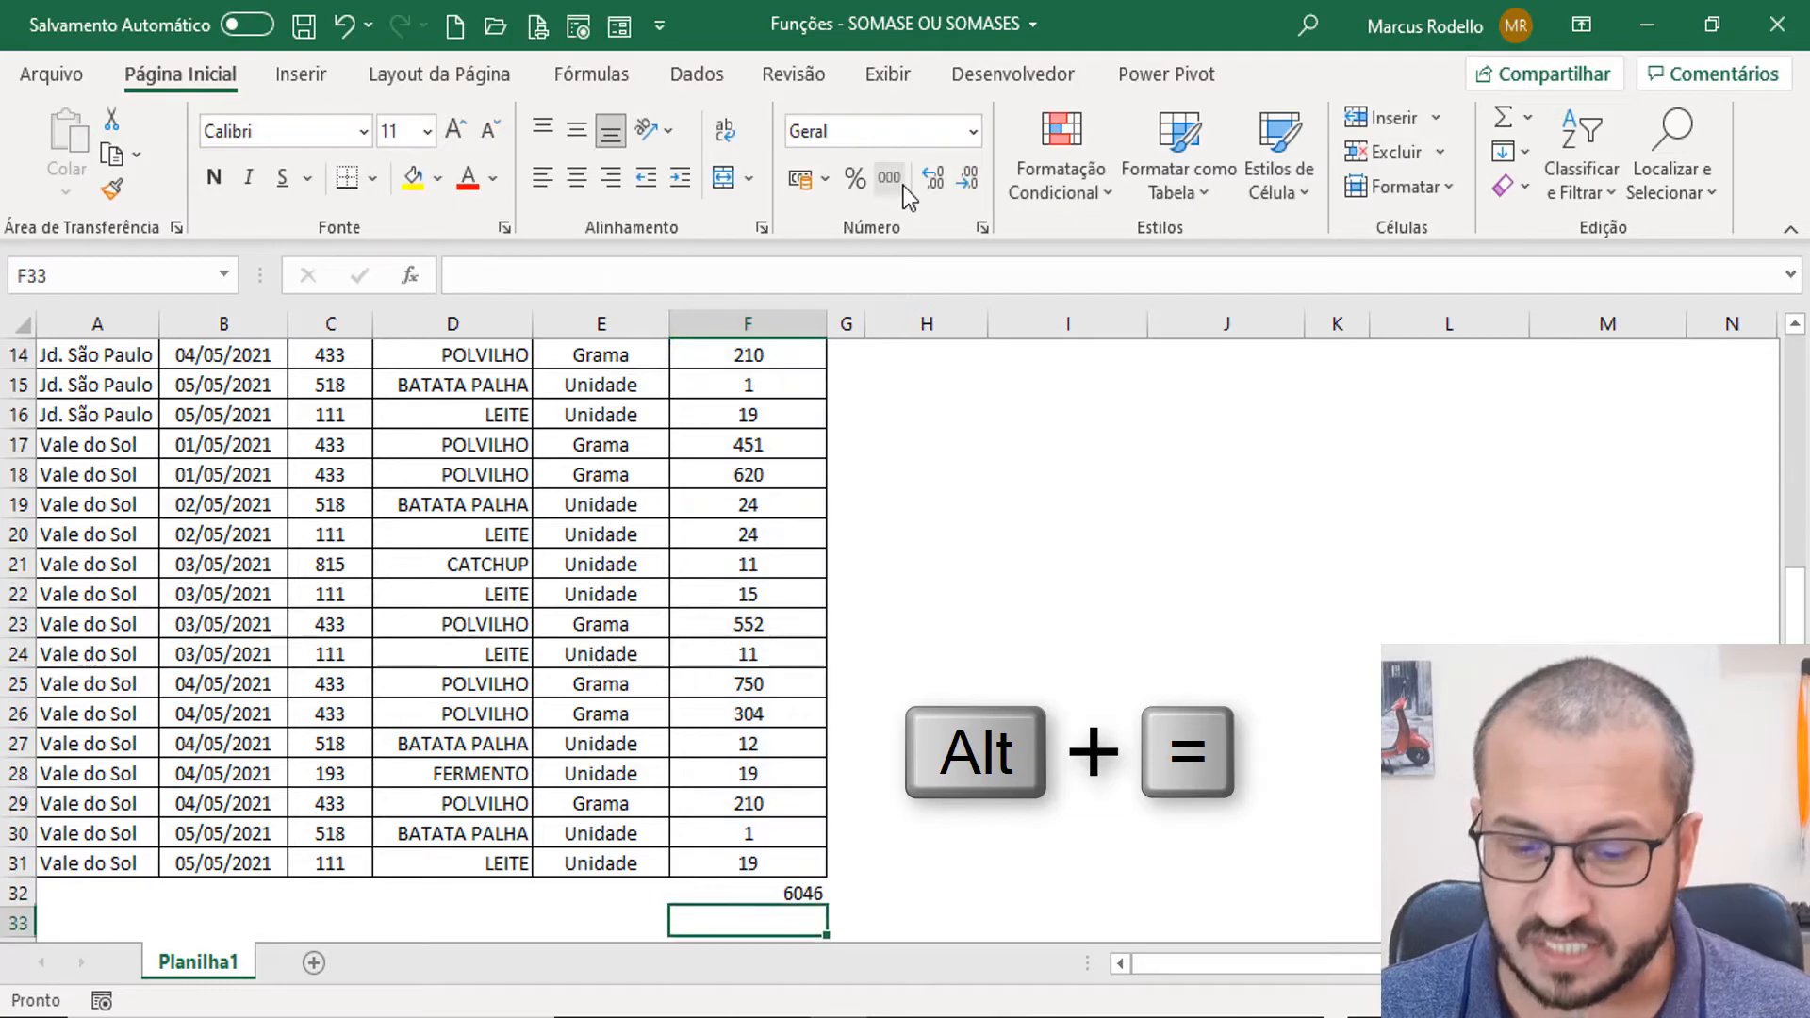
{"action": "key", "text": "Up"}
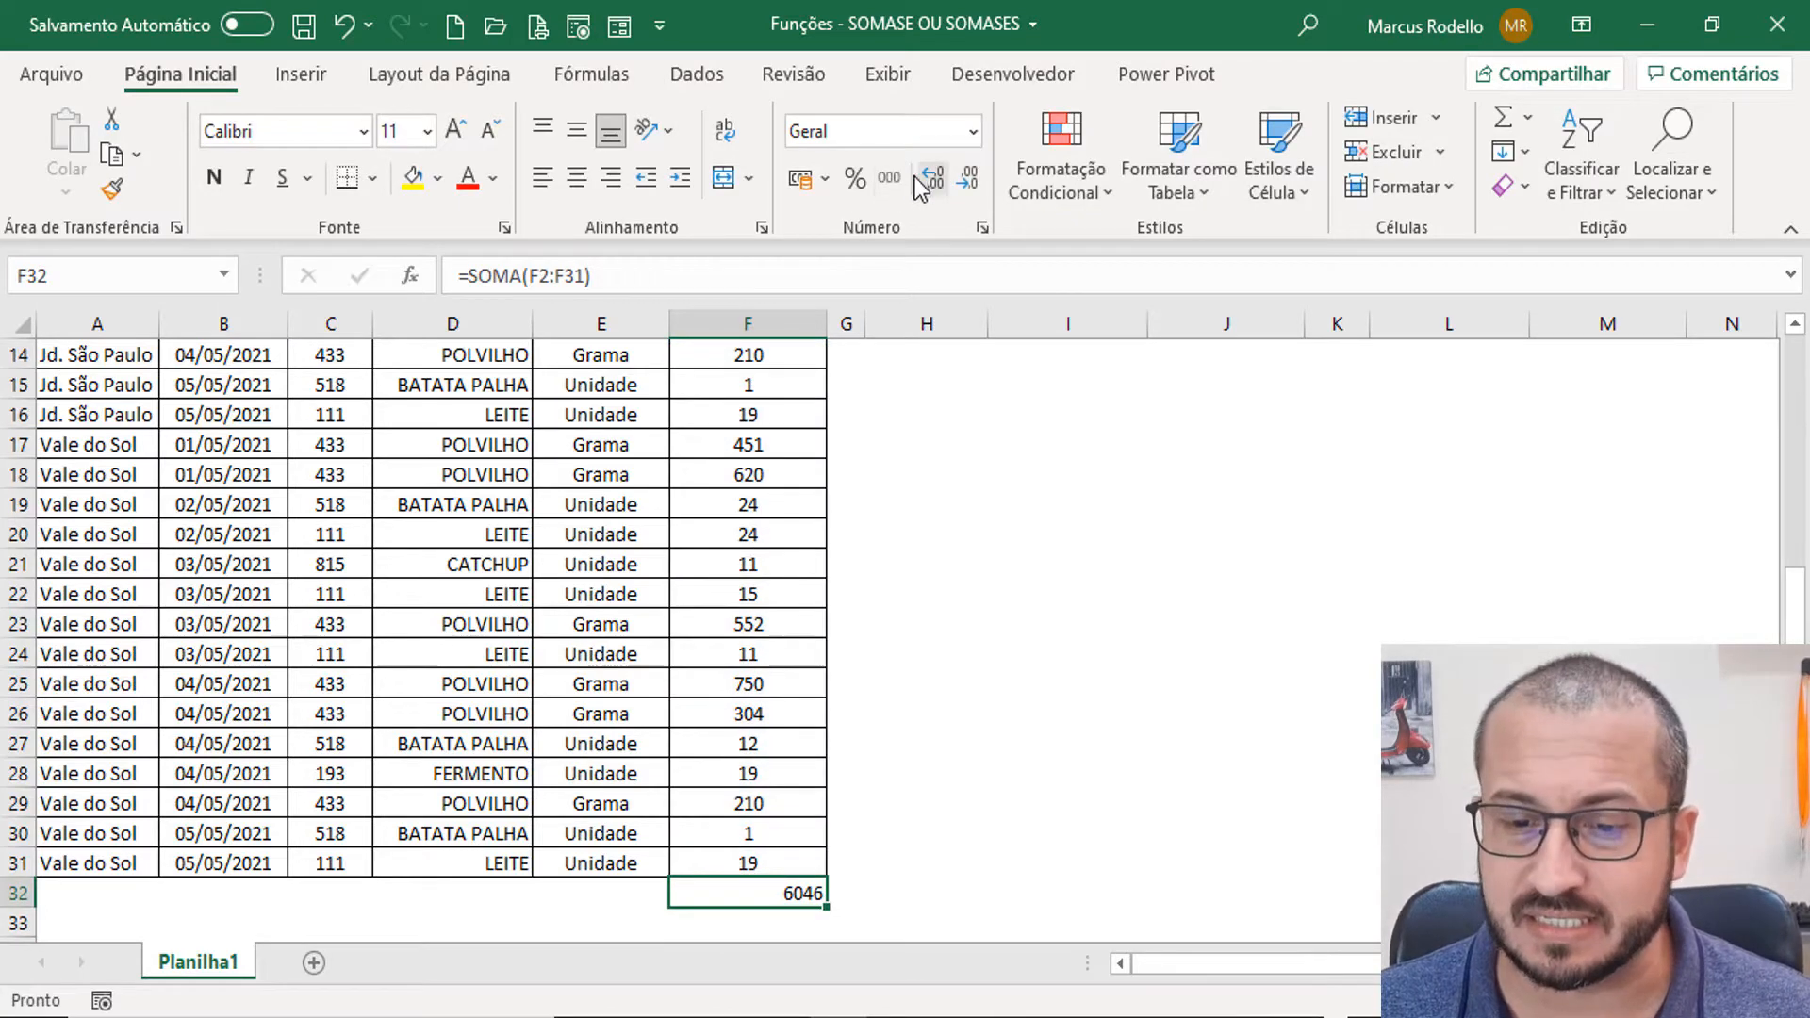
{"action": "left_click", "coordinate": [889, 178]}
{"action": "left_click", "coordinate": [968, 177]}
{"action": "left_click", "coordinate": [968, 177]}
Highlight the Jd. São Paulo POLVILHO records in yellow across columns A to F, in rows 2, 3, 8, 10, 11 and 14.
{"action": "scroll", "coordinate": [1039, 603], "scroll_direction": "up", "scroll_amount": 5}
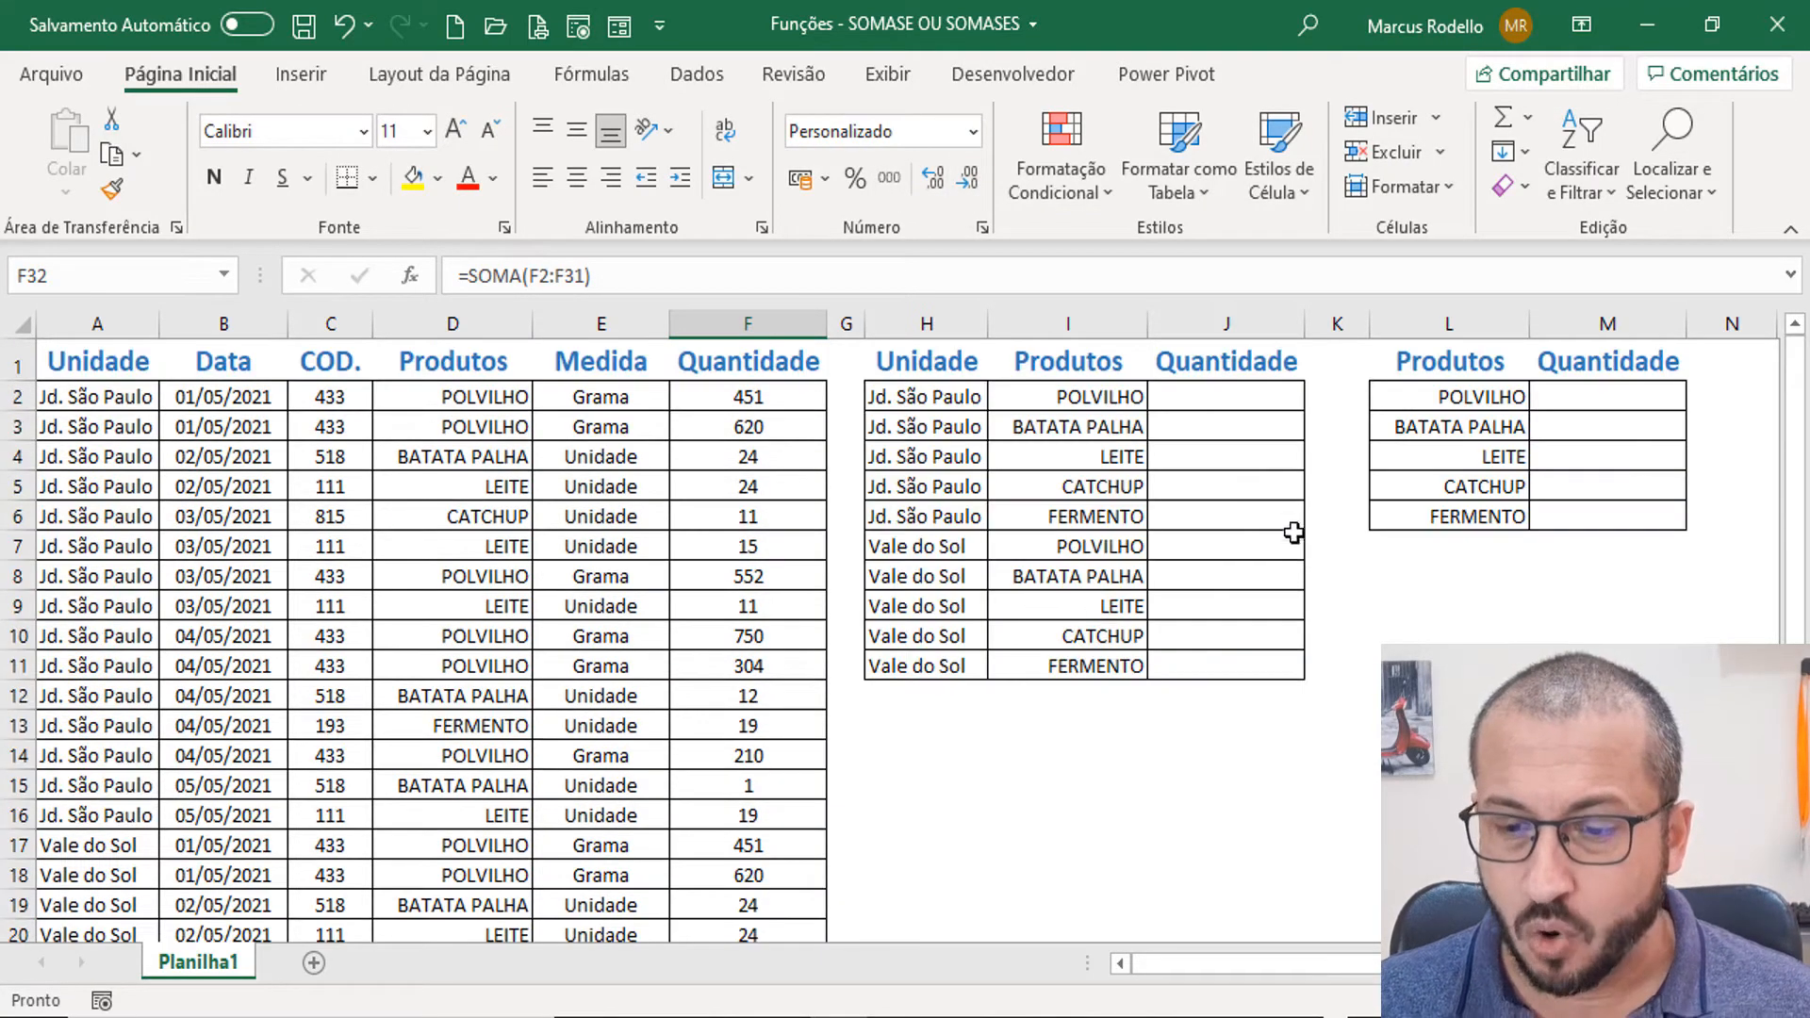
{"action": "left_click", "coordinate": [1278, 397]}
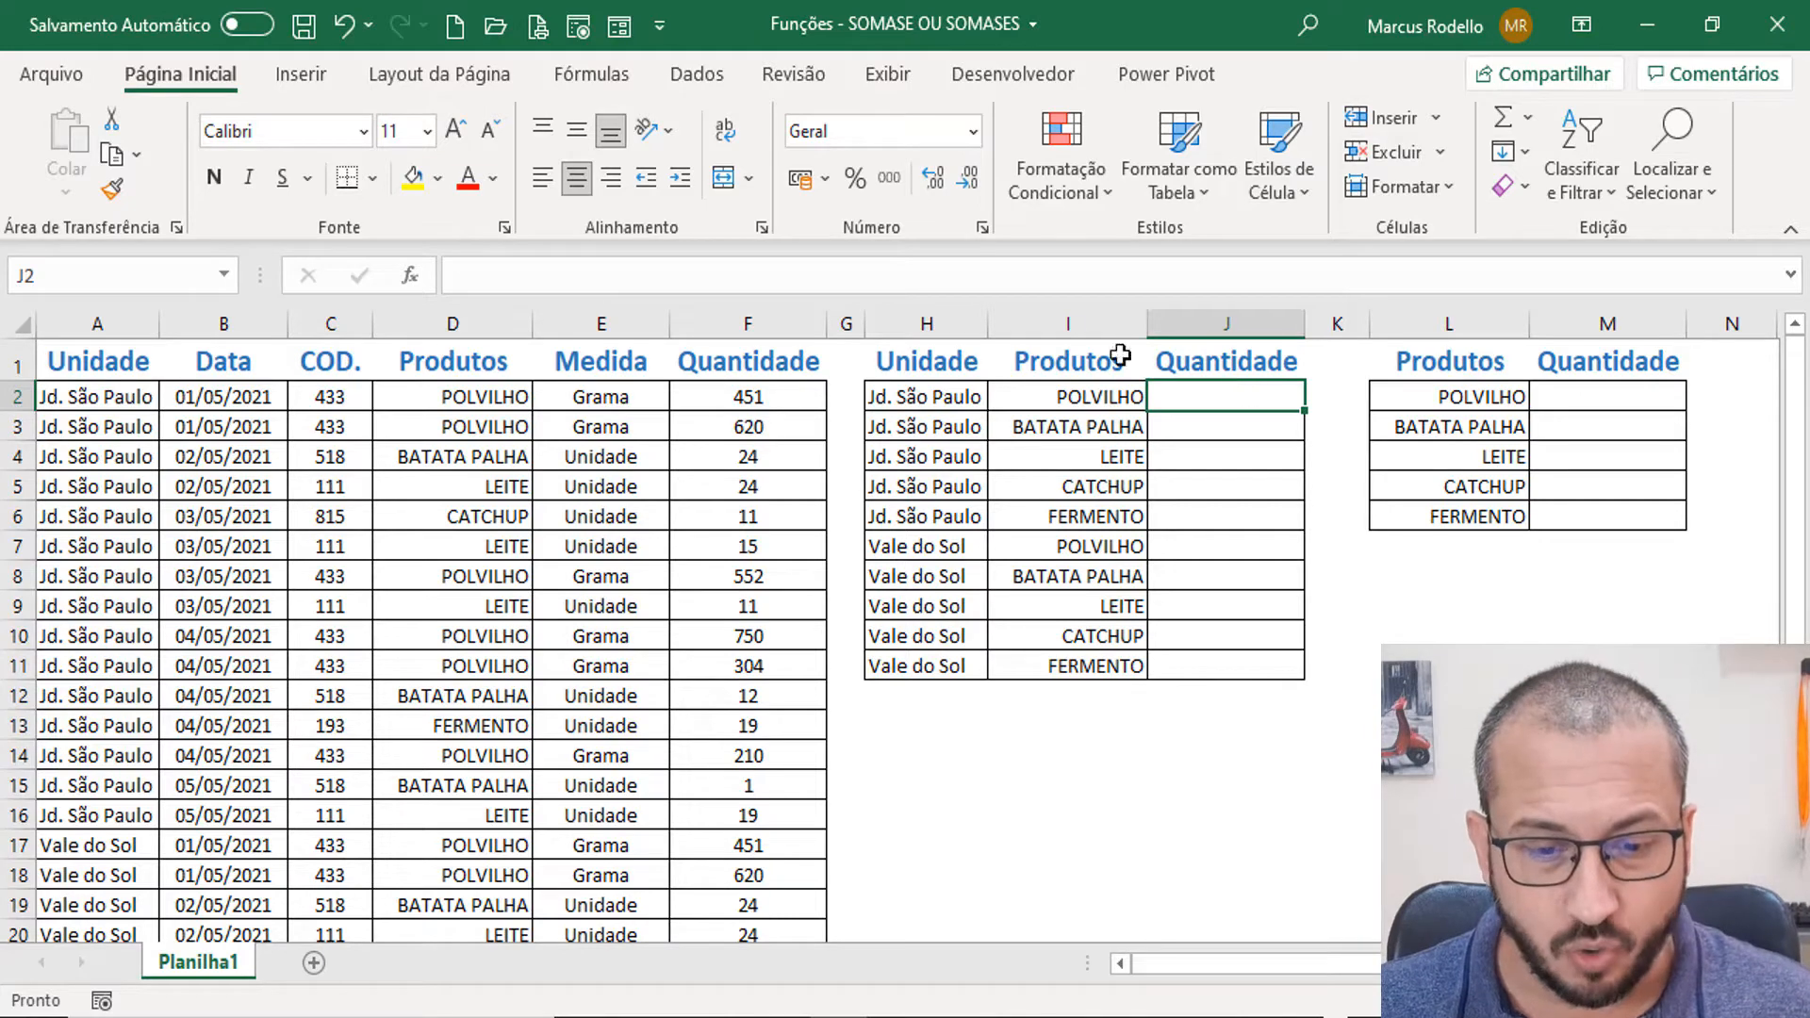
{"action": "left_click_drag", "start_coordinate": [107, 398], "coordinate": [813, 424]}
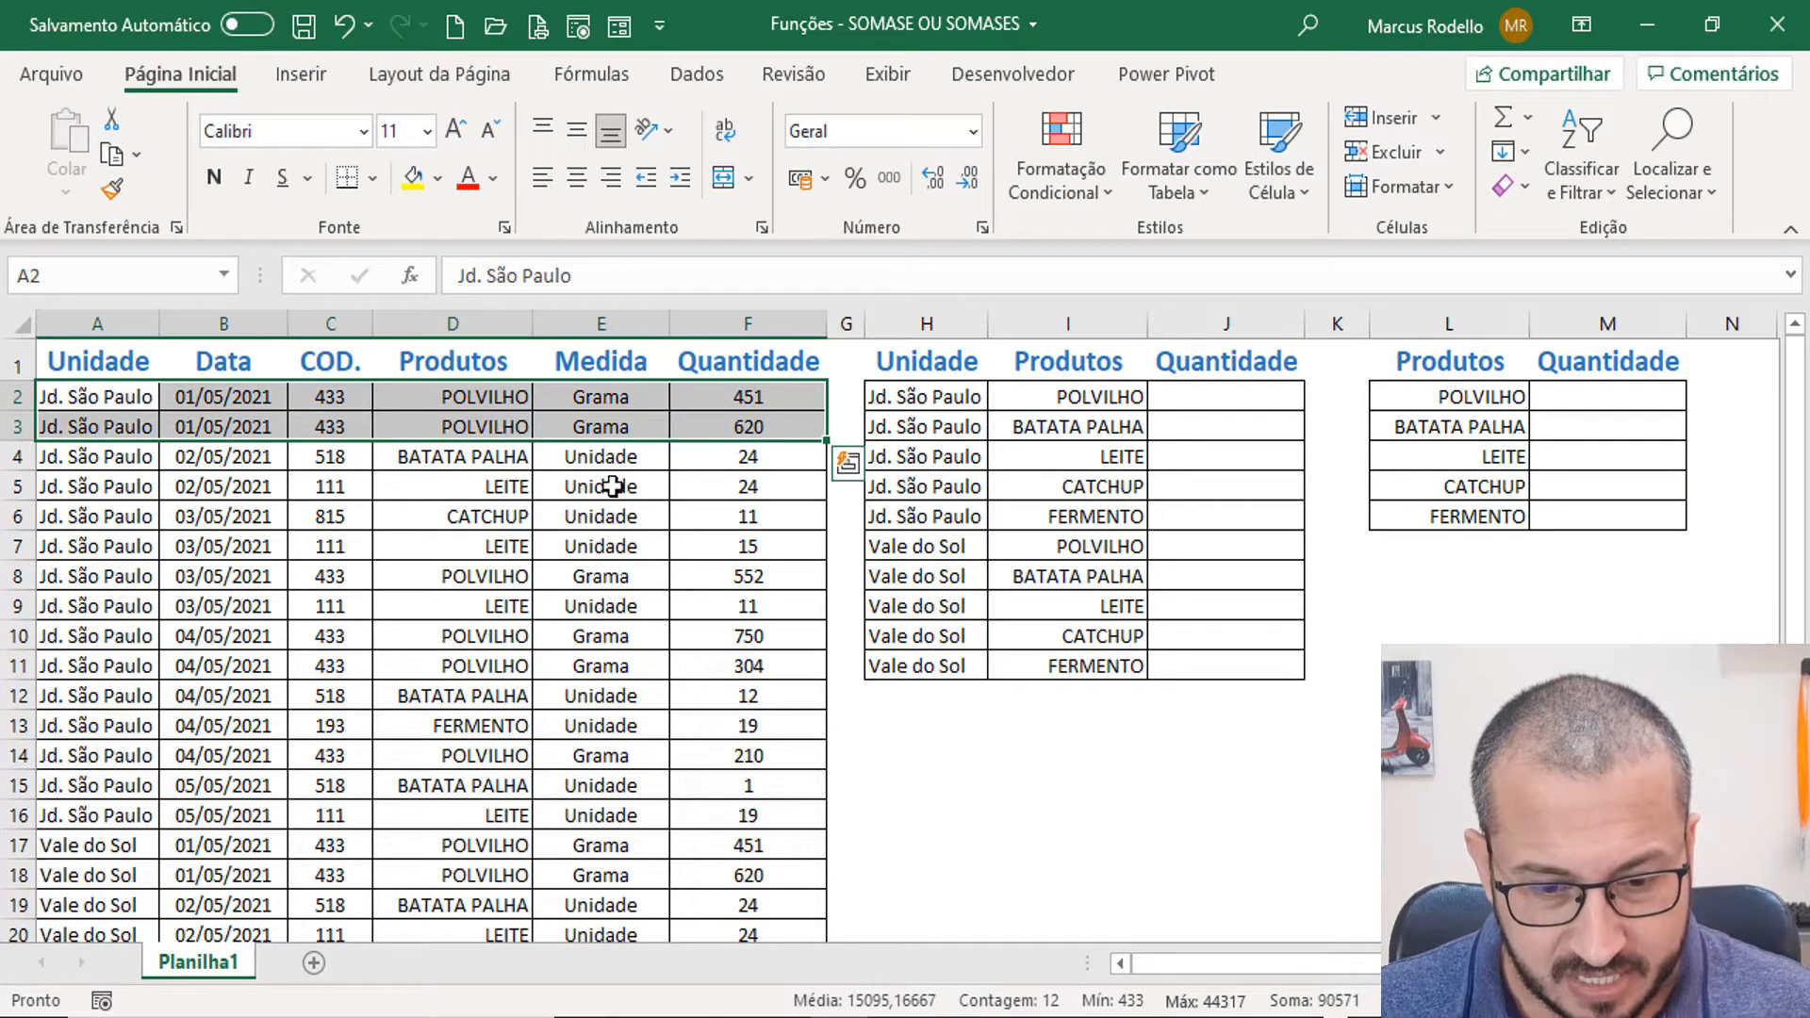
{"action": "left_click_drag", "start_coordinate": [76, 576], "coordinate": [782, 577]}
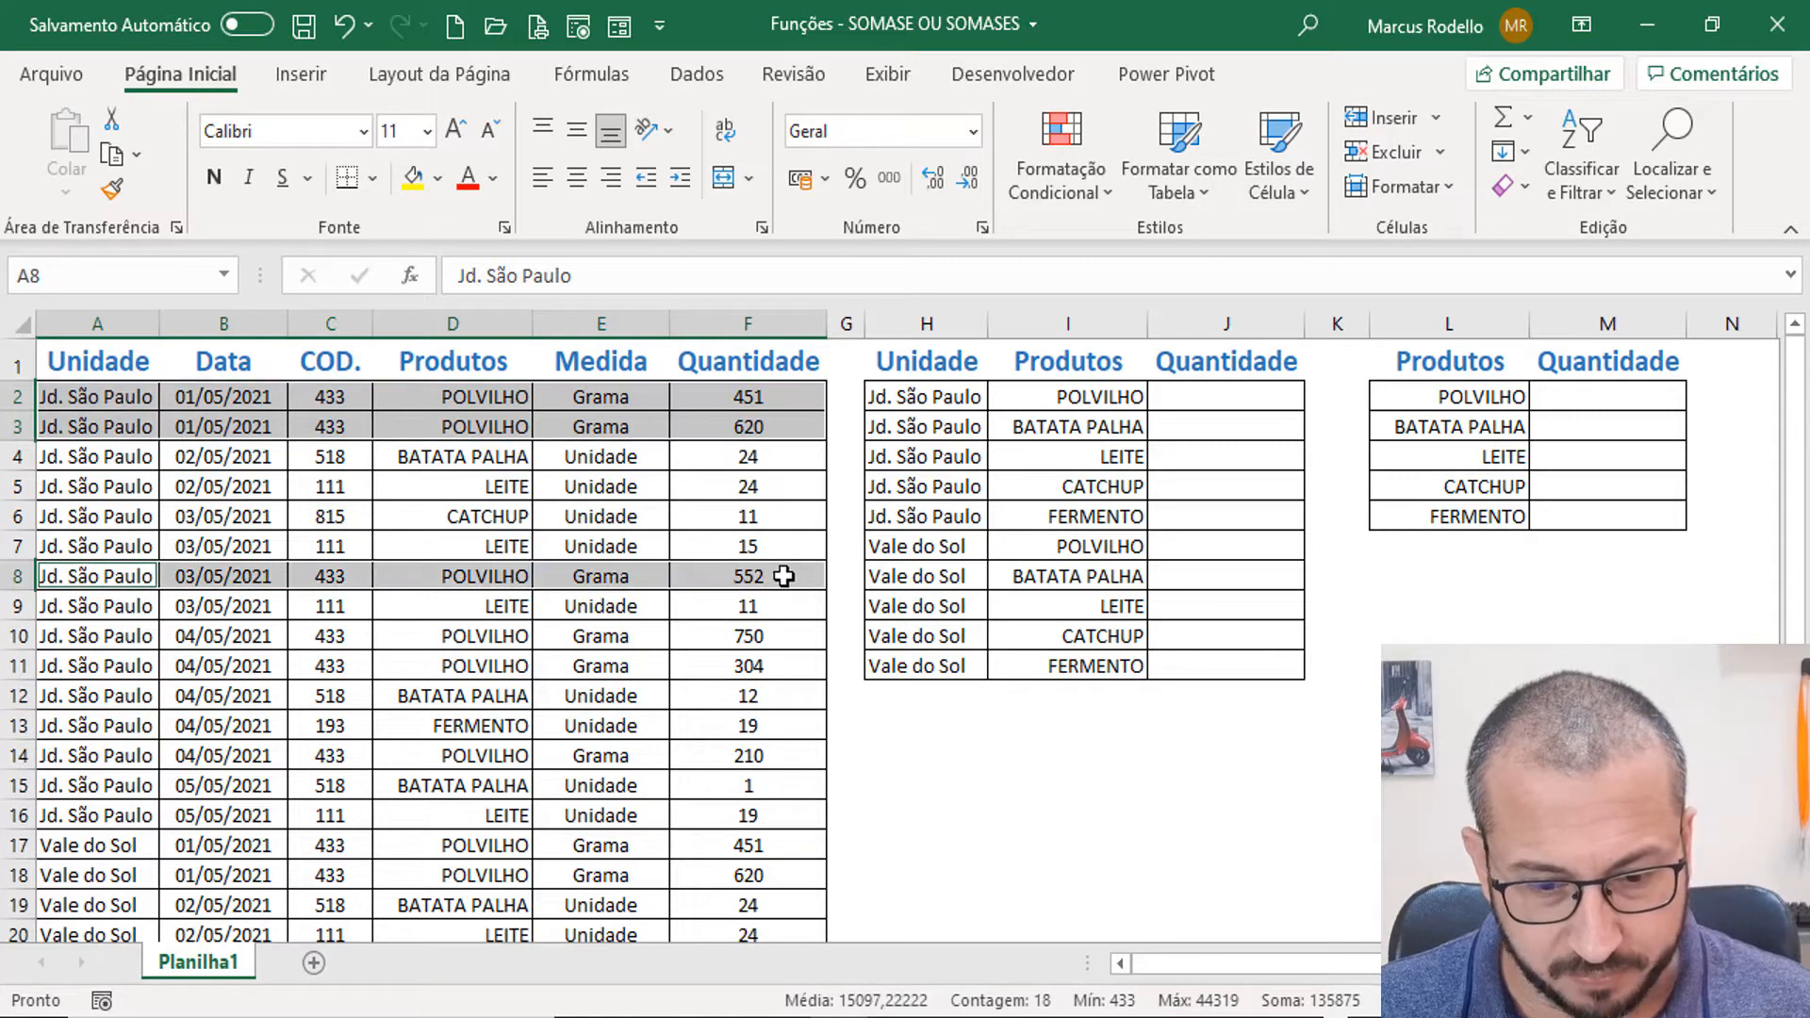
{"action": "left_click_drag", "start_coordinate": [106, 631], "coordinate": [697, 670]}
{"action": "left_click_drag", "start_coordinate": [120, 755], "coordinate": [716, 751]}
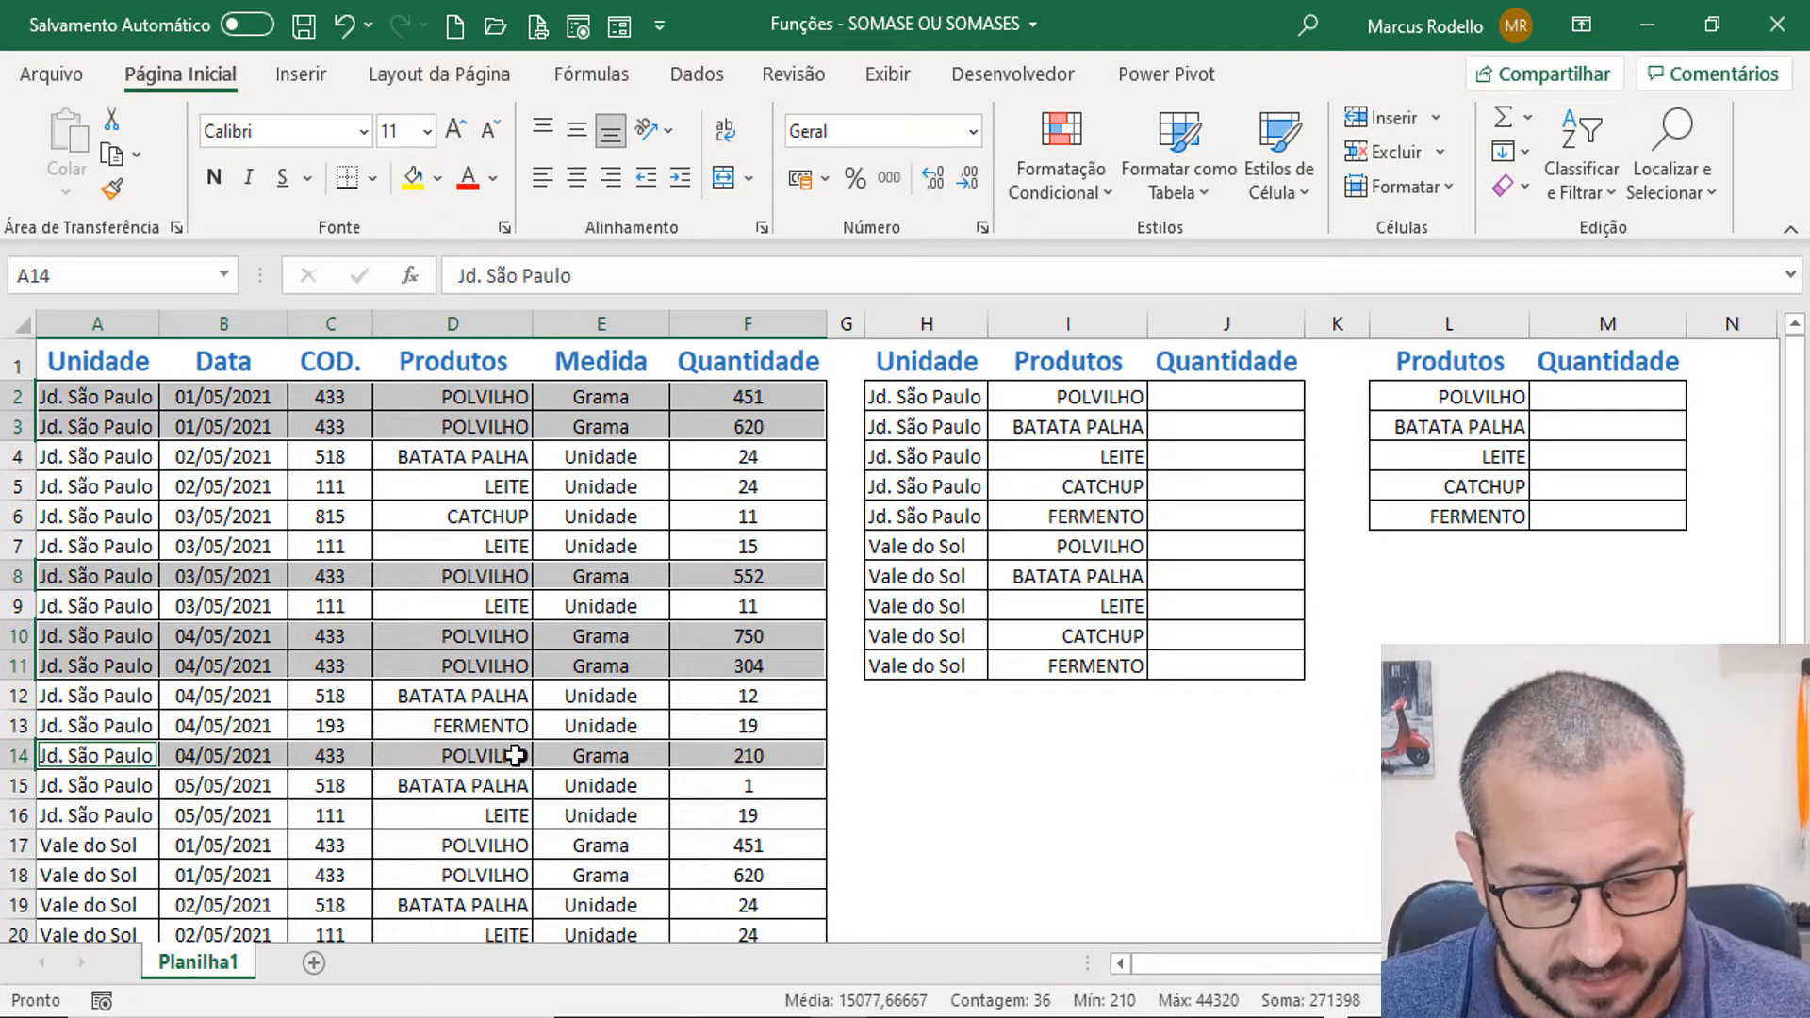
{"action": "left_click", "coordinate": [415, 179]}
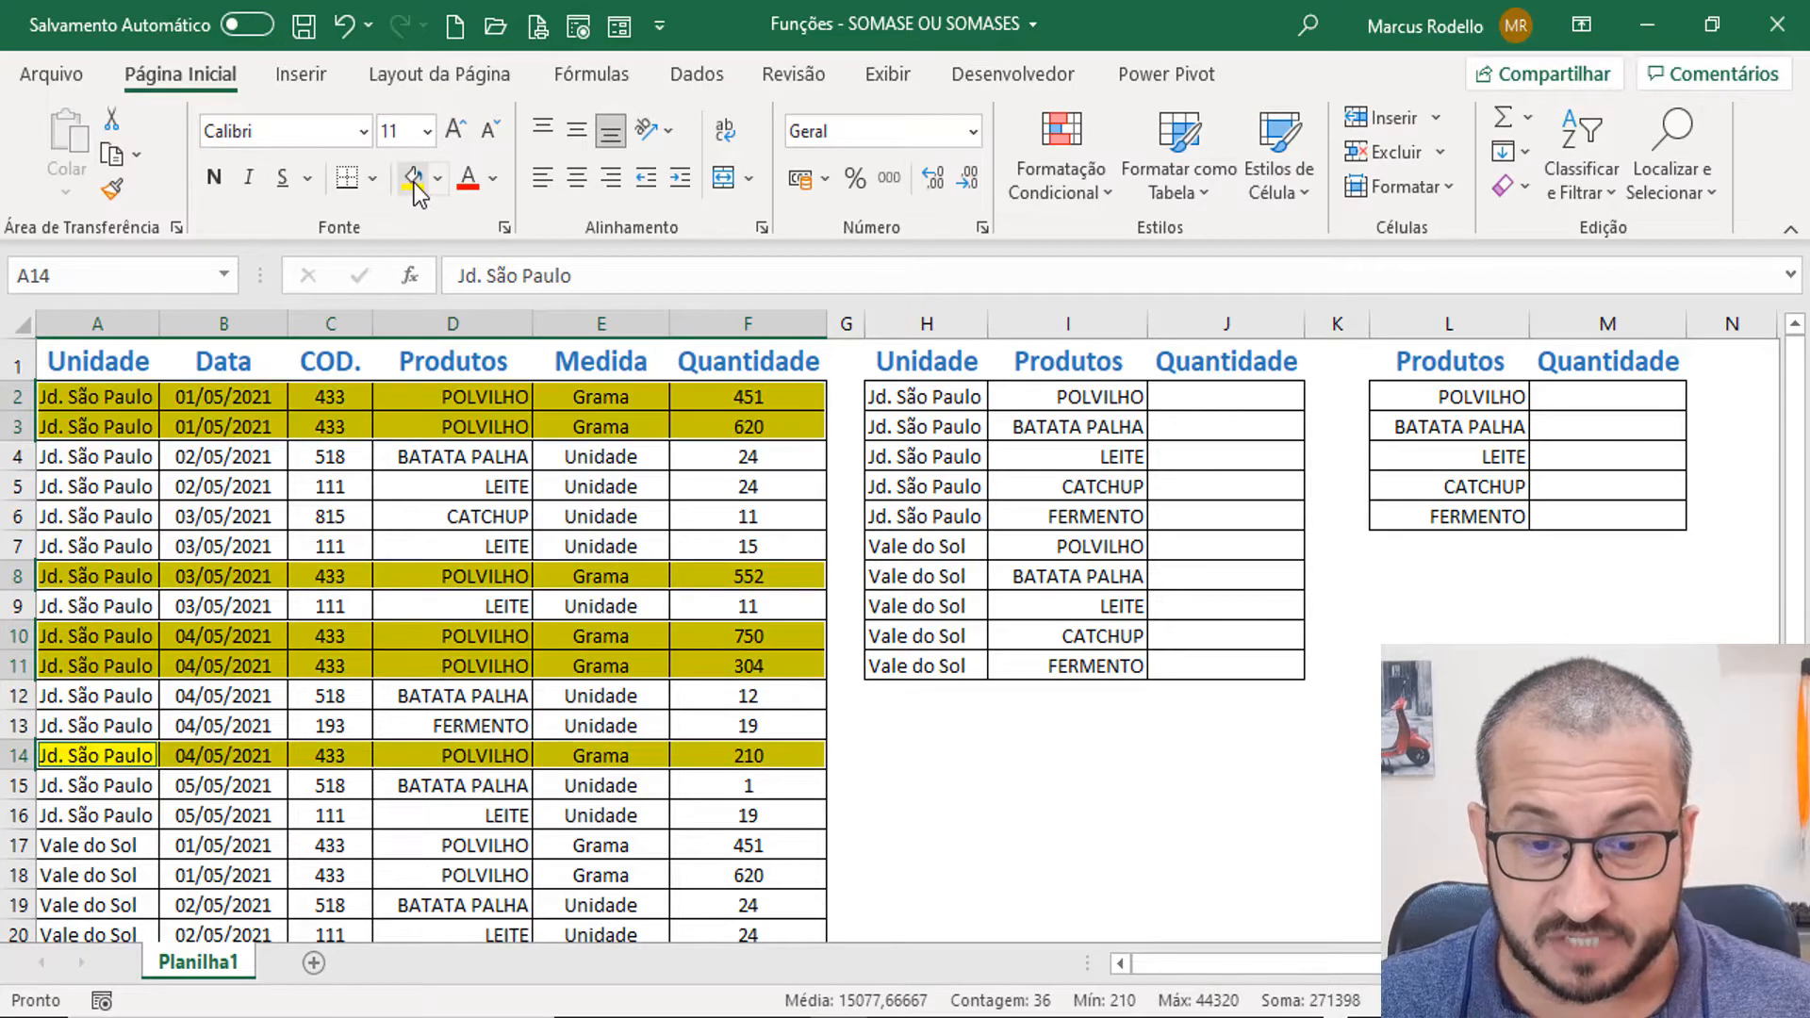
Begin a SOMASES formula in cell J2 with the absolute sum range $F$2:$F$31.
{"action": "left_click", "coordinate": [1226, 394]}
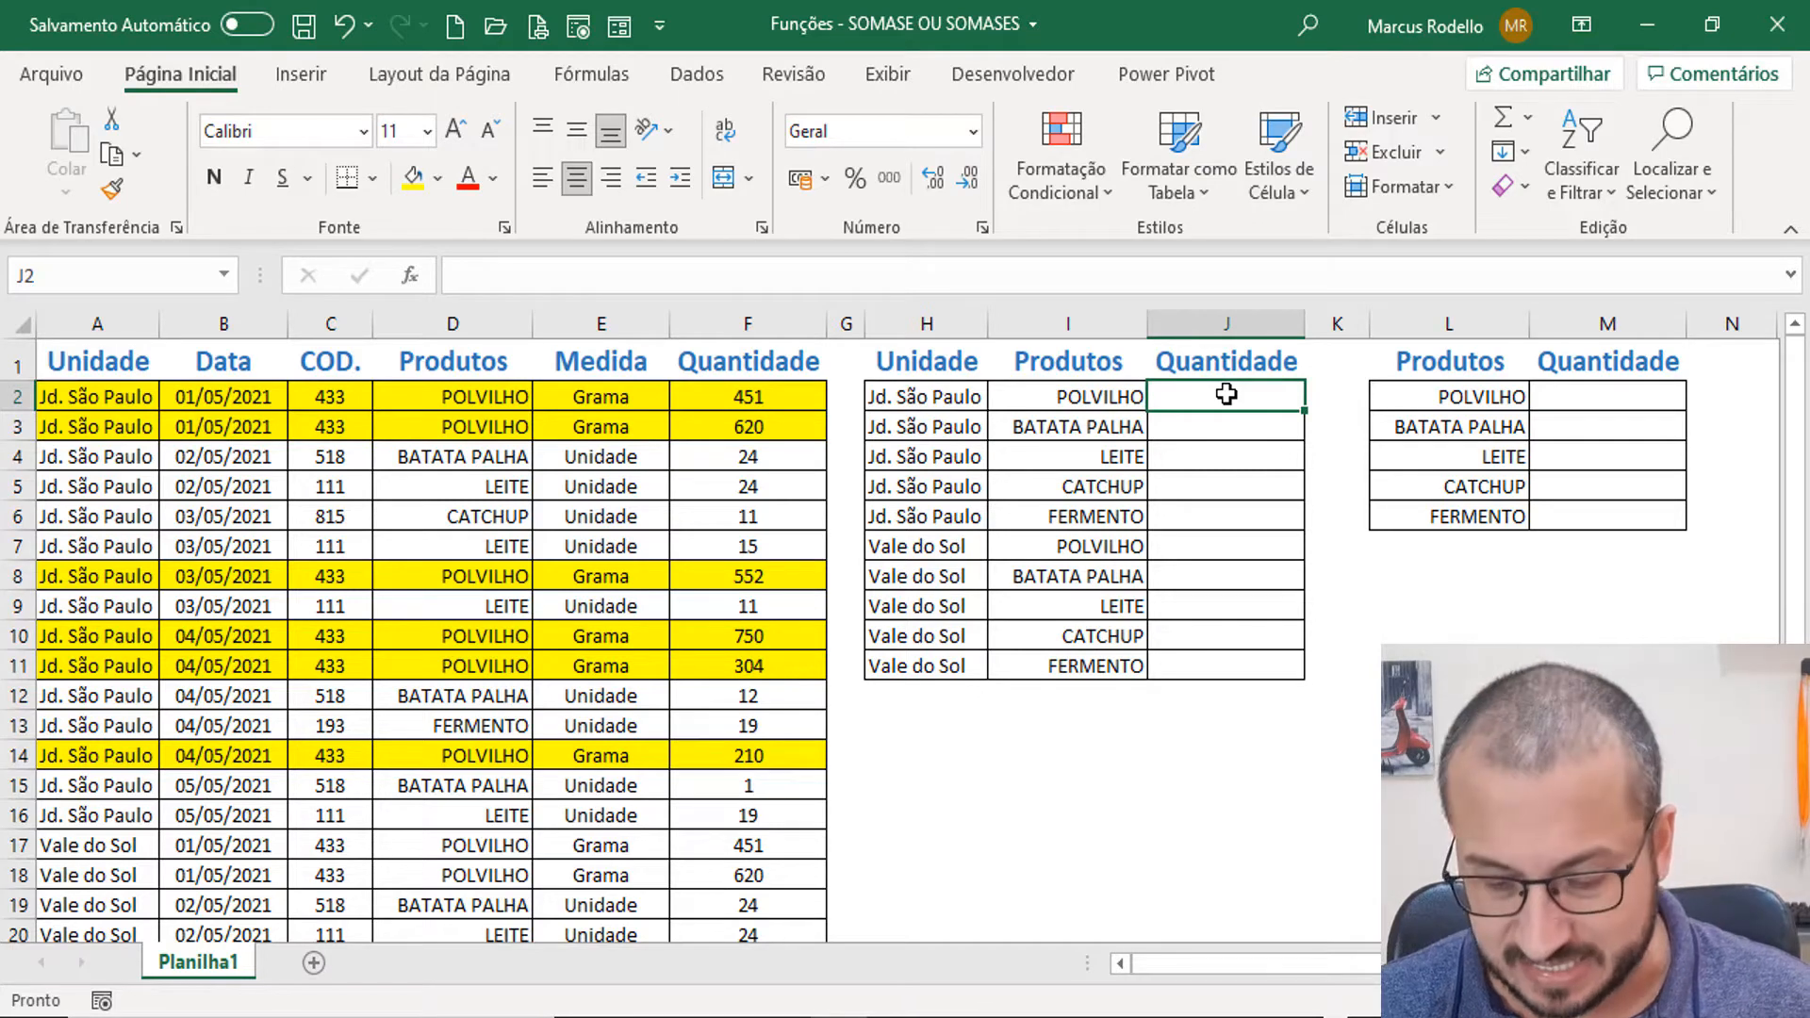
{"action": "type", "text": "=SOMASES("}
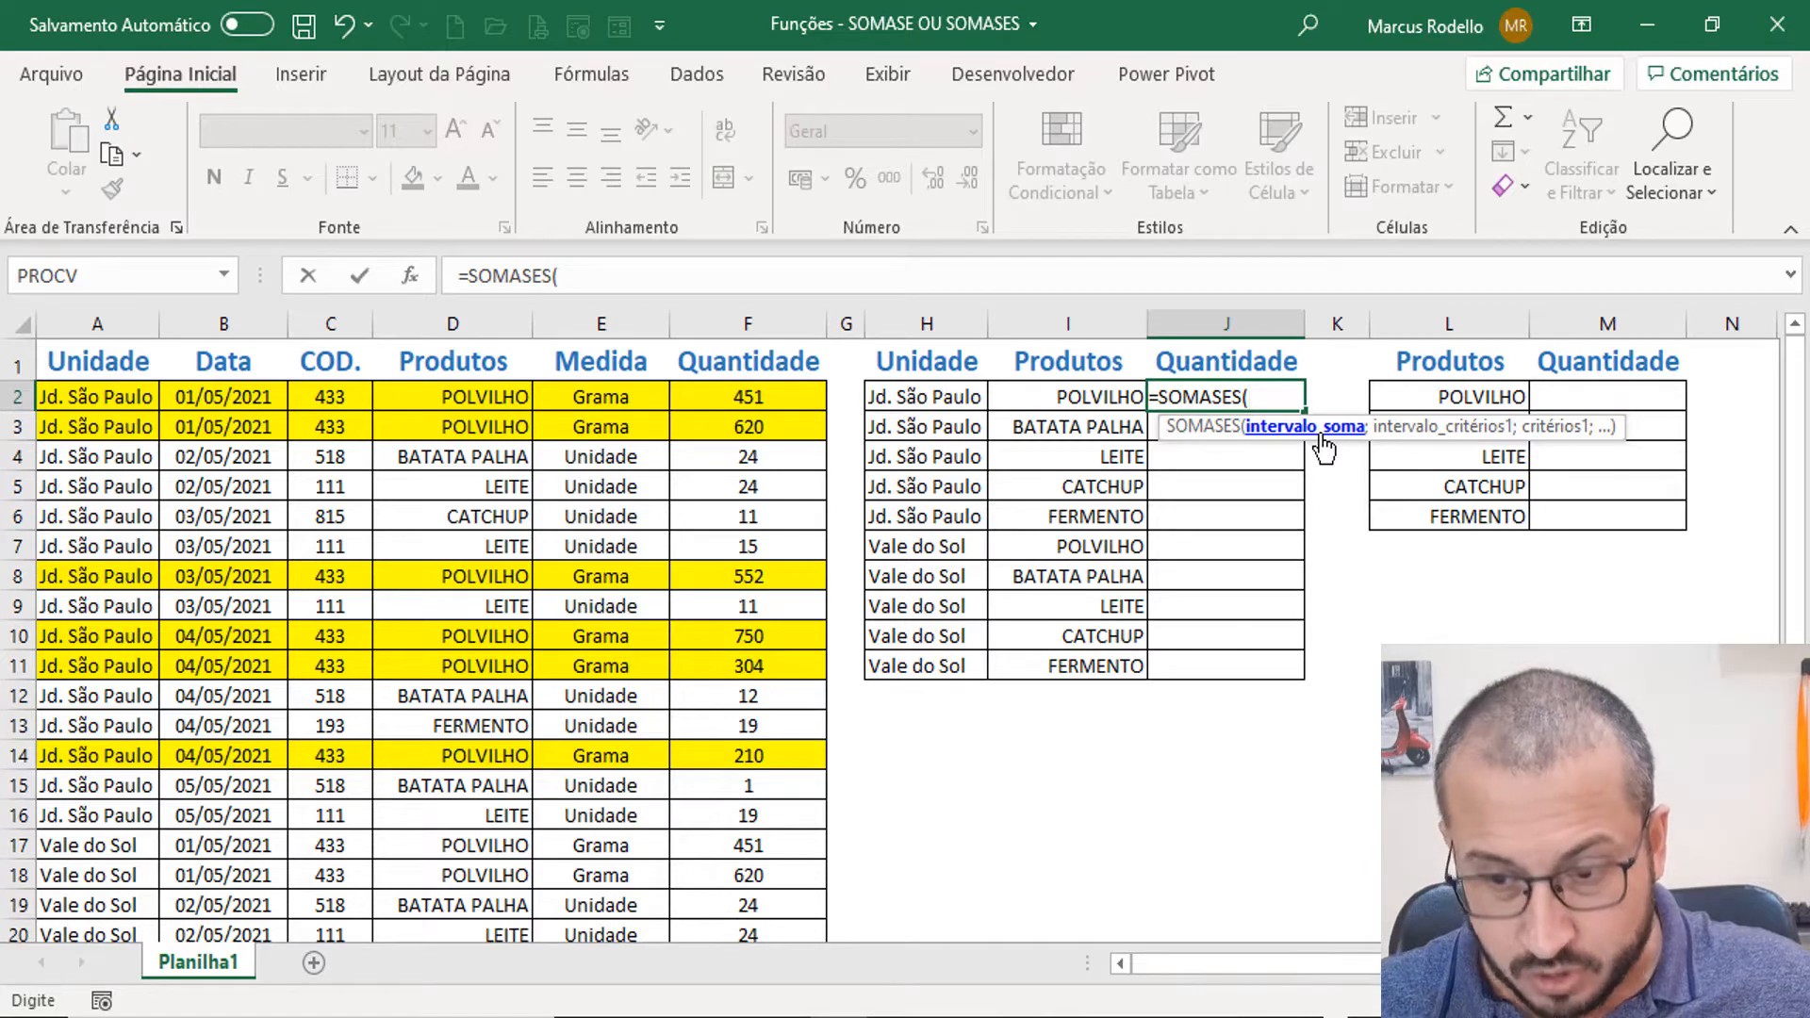
{"action": "left_click", "coordinate": [734, 396]}
{"action": "key", "text": "ctrl+shift+Down"}
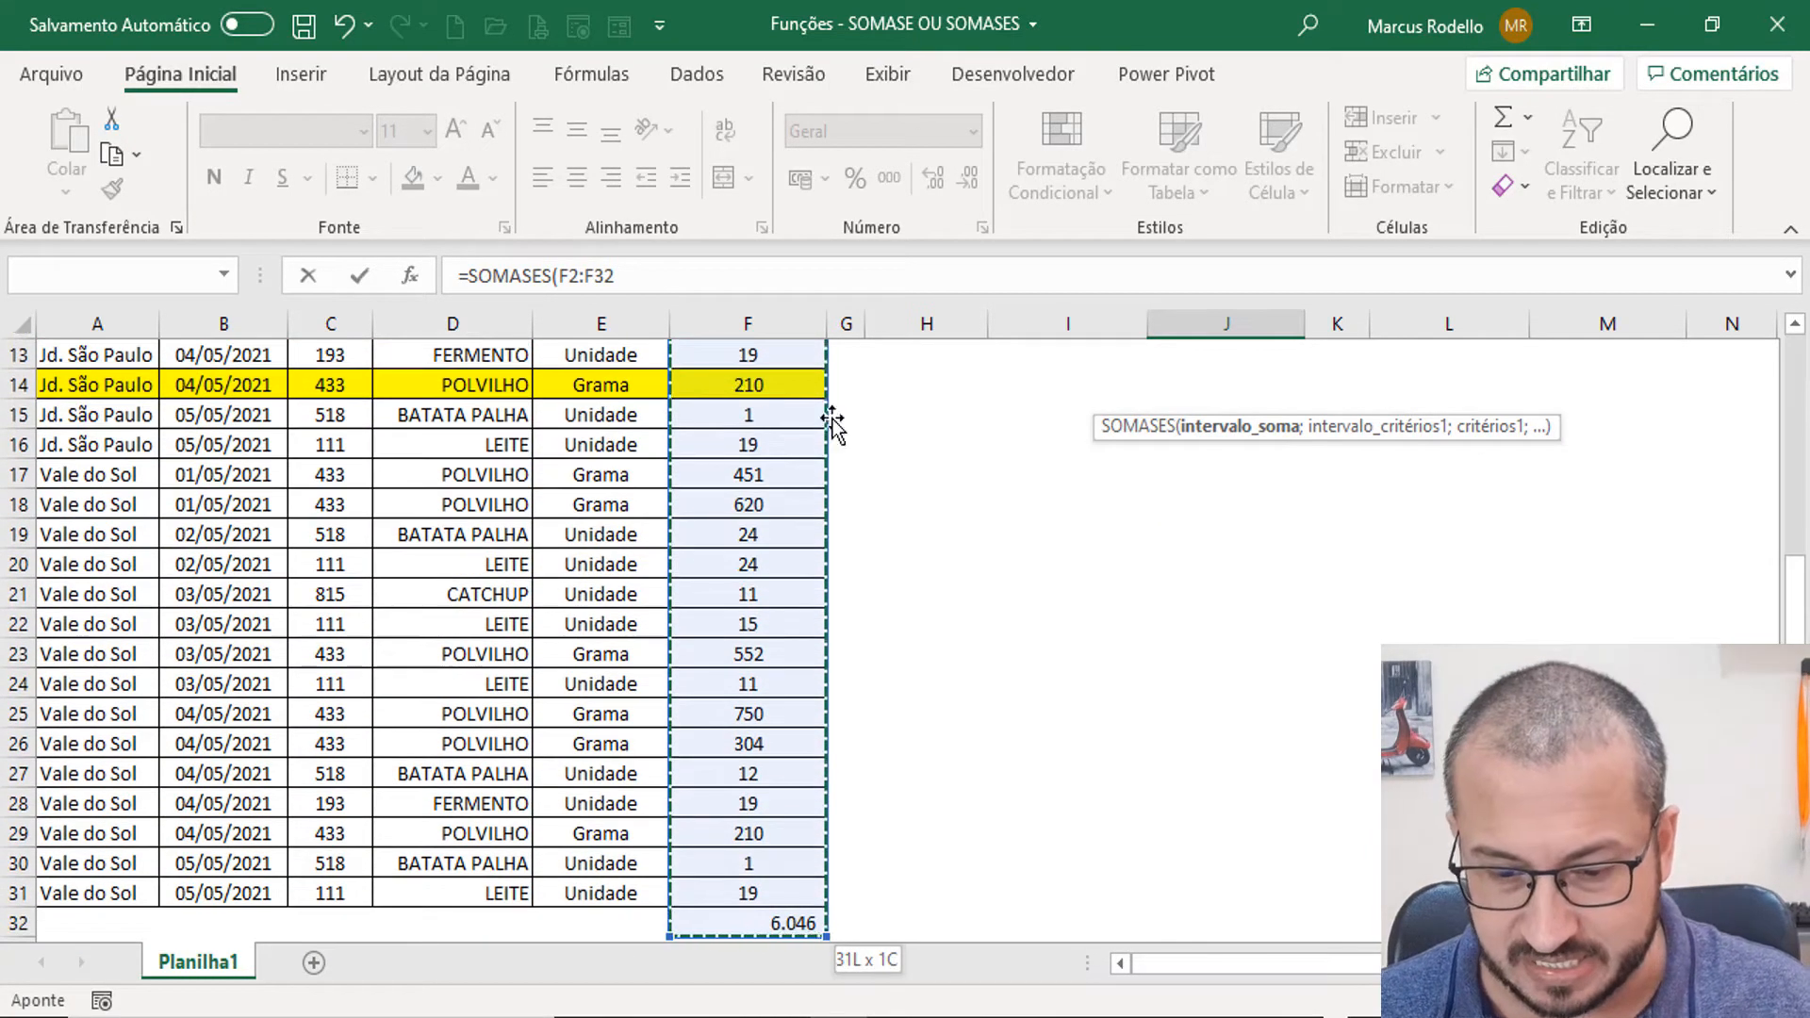
{"action": "key", "text": "shift+Up"}
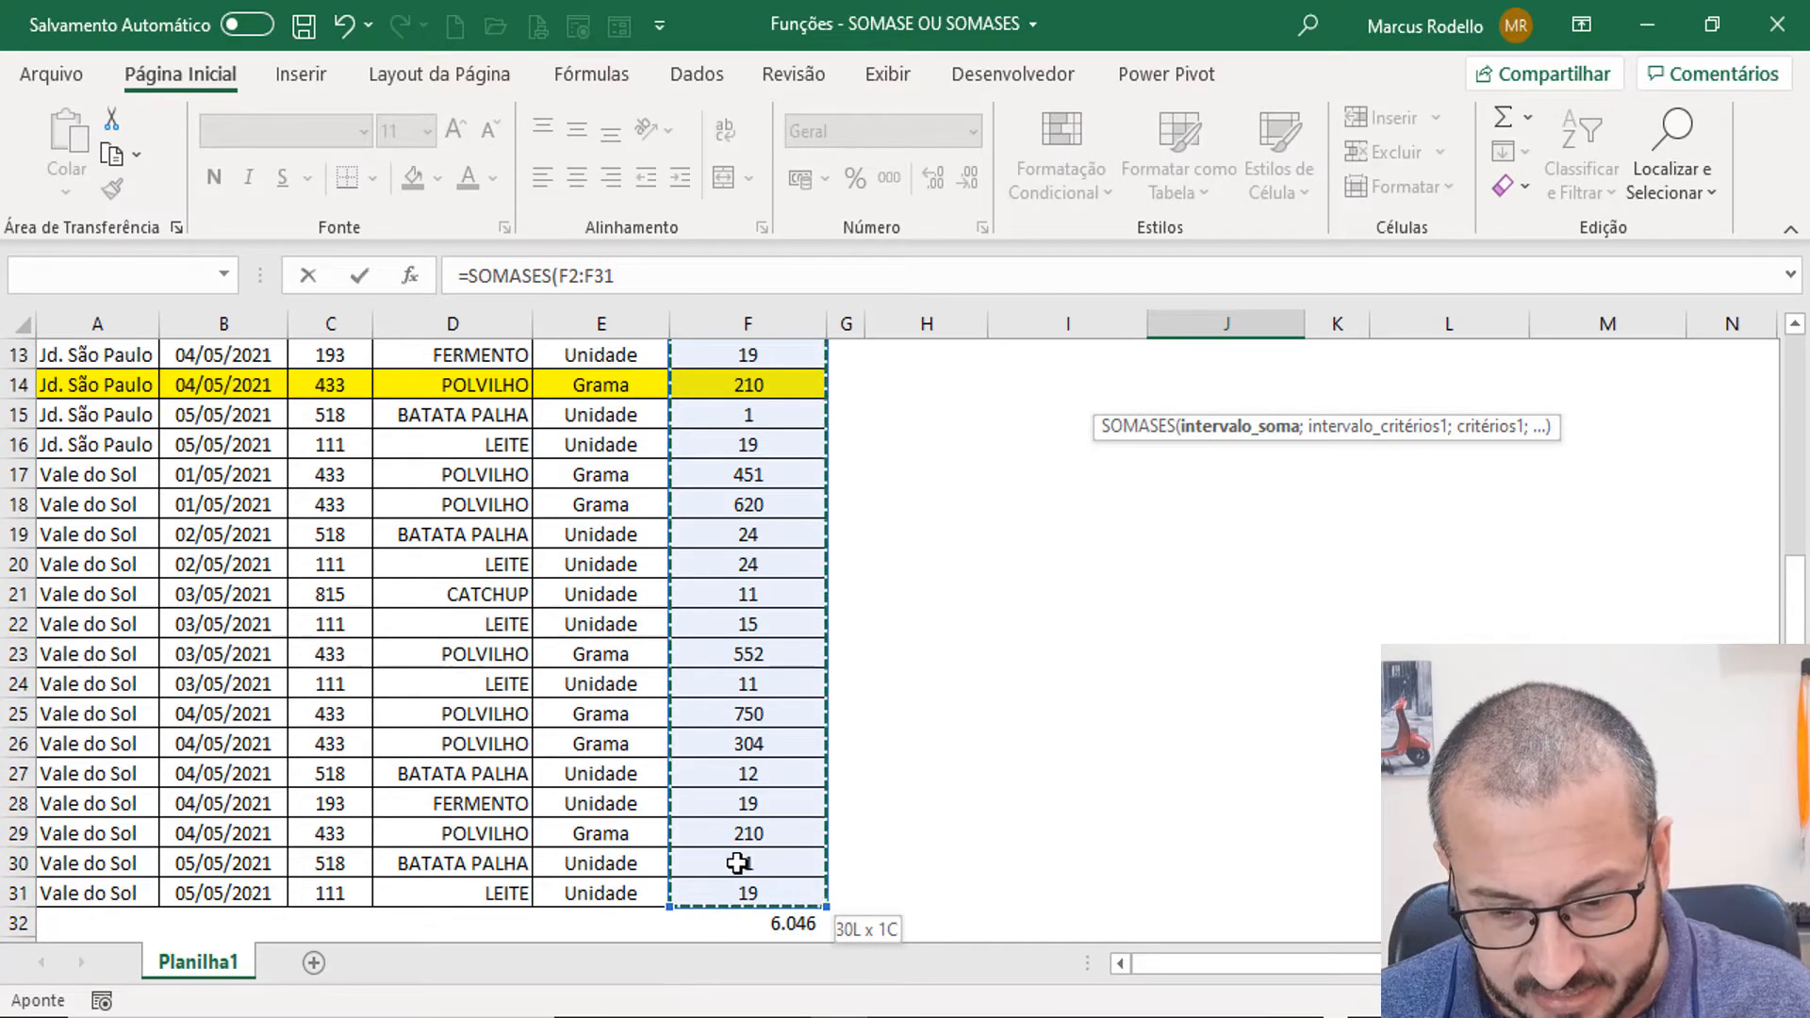
{"action": "scroll", "coordinate": [990, 791], "scroll_direction": "up", "scroll_amount": 4}
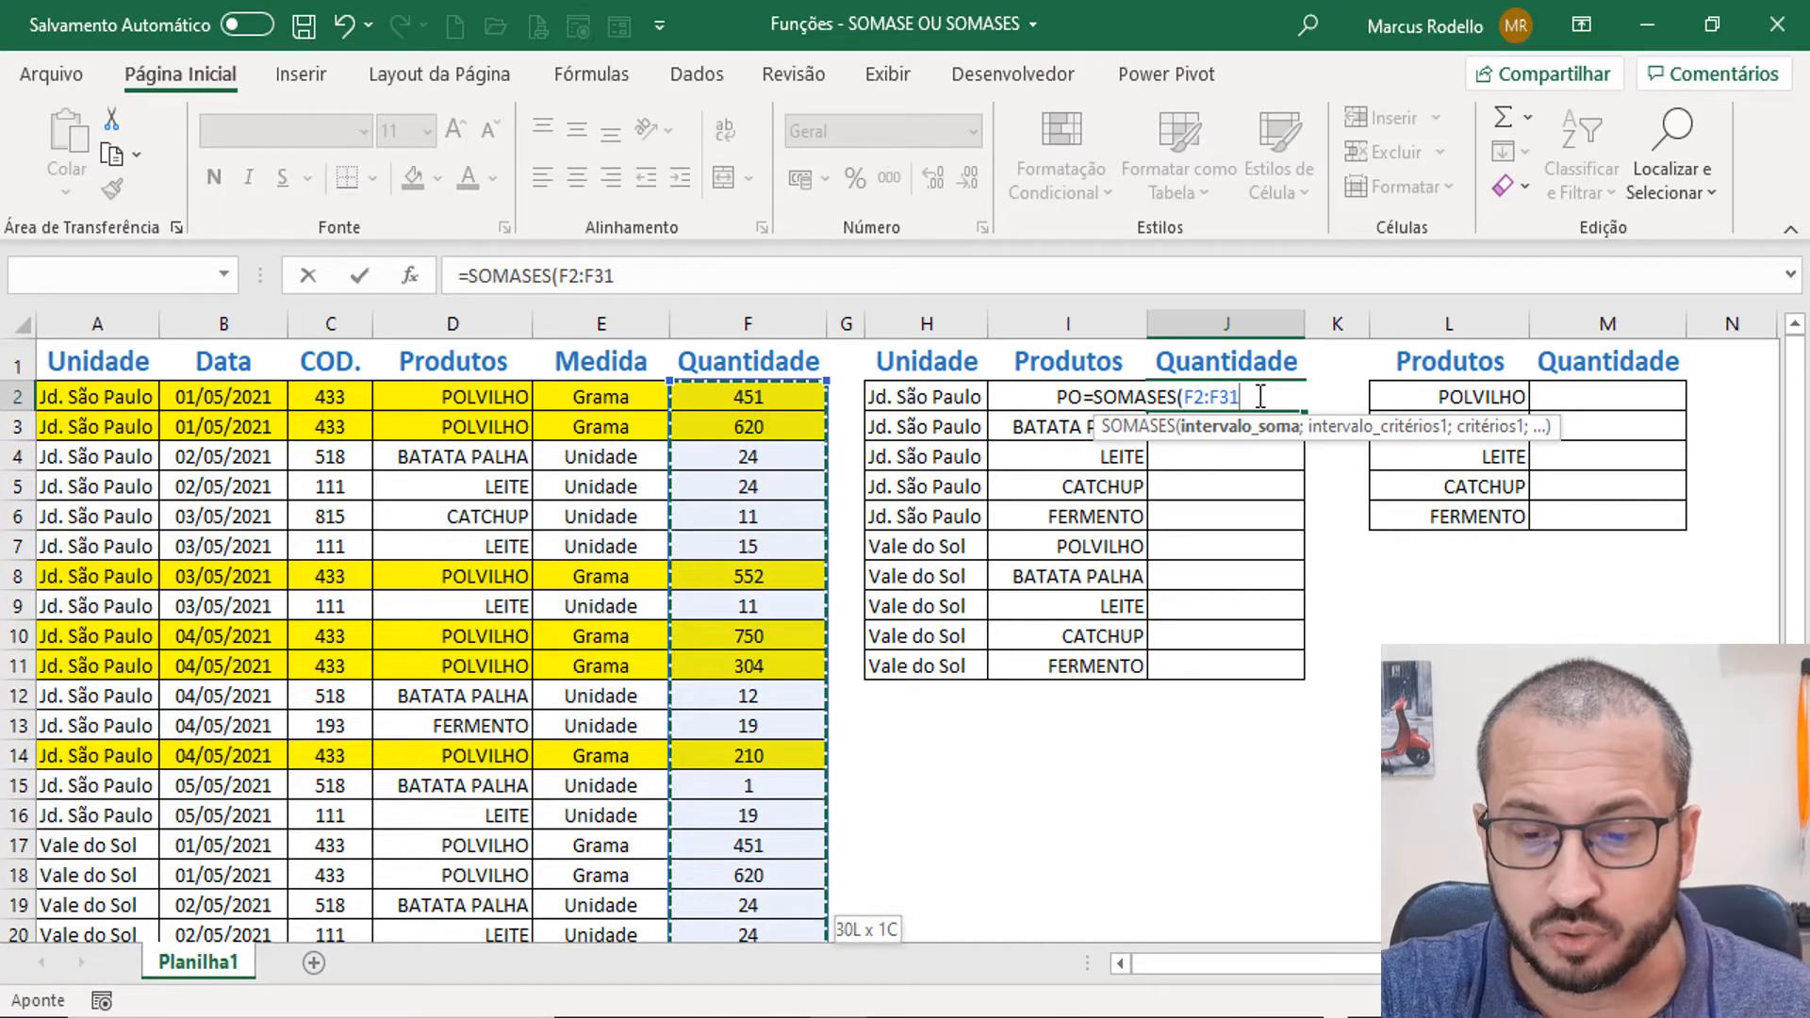
{"action": "key", "text": "F4"}
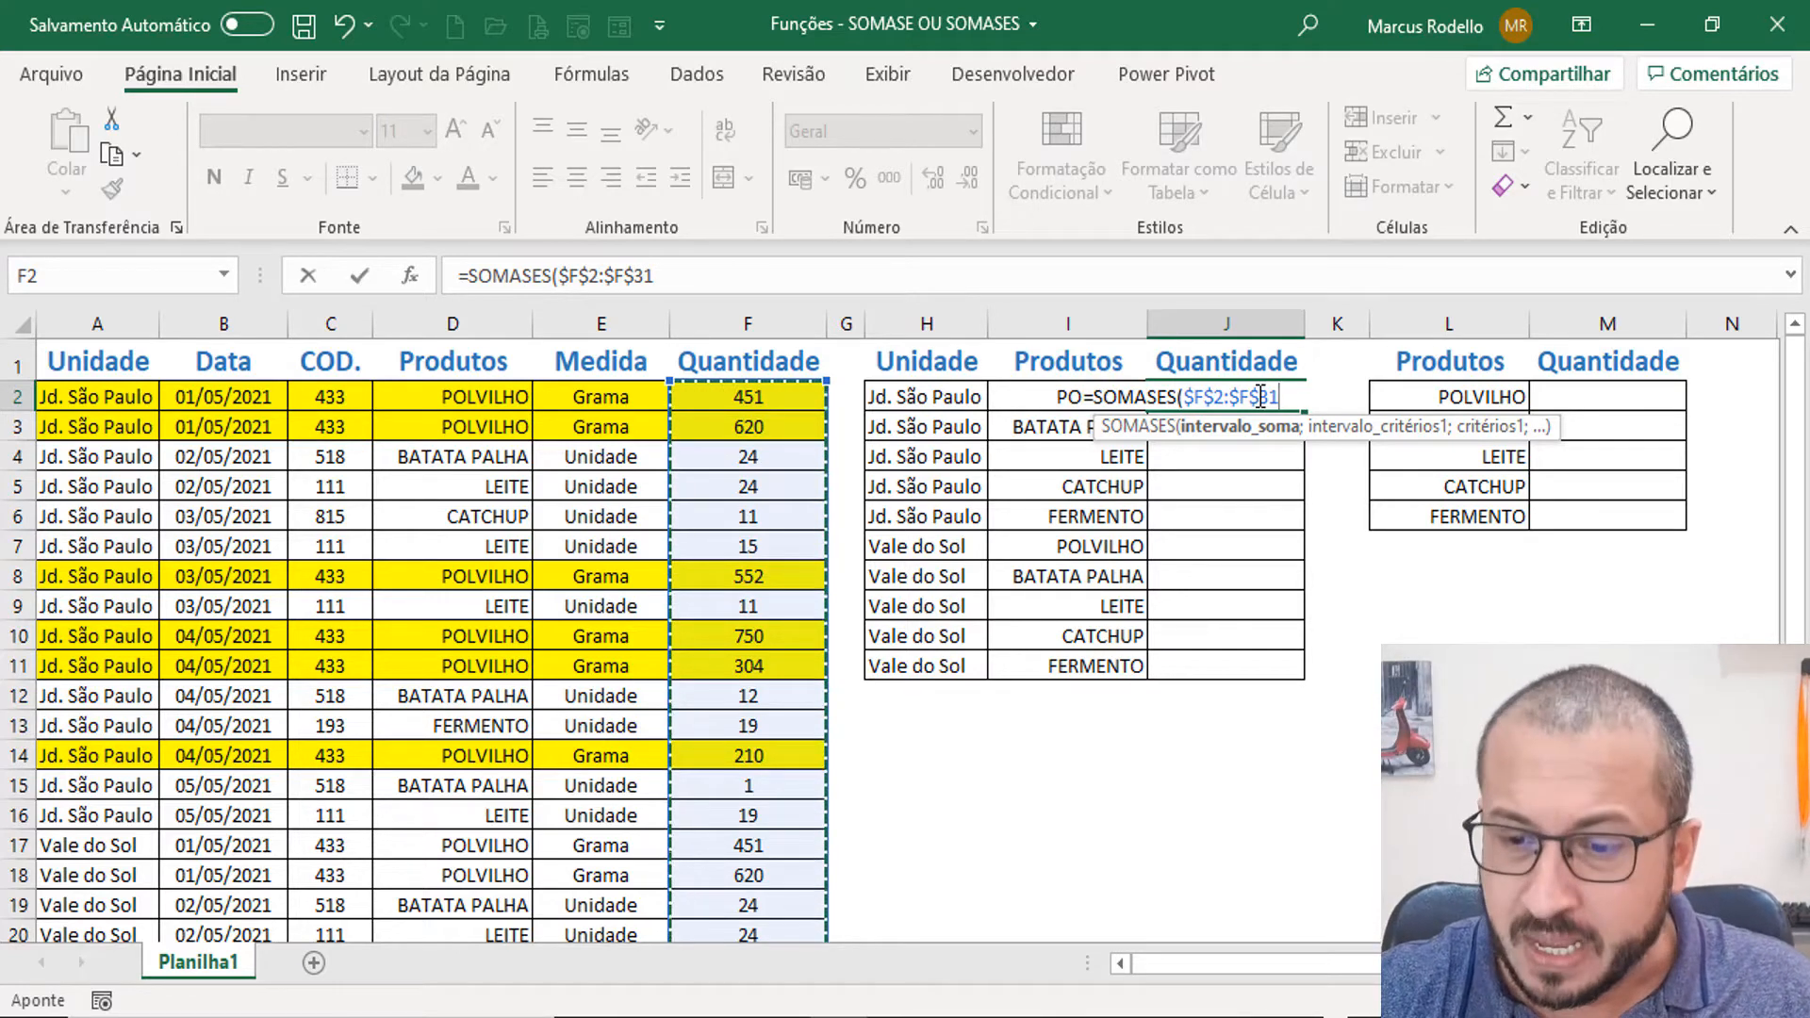
{"action": "type", "text": ";"}
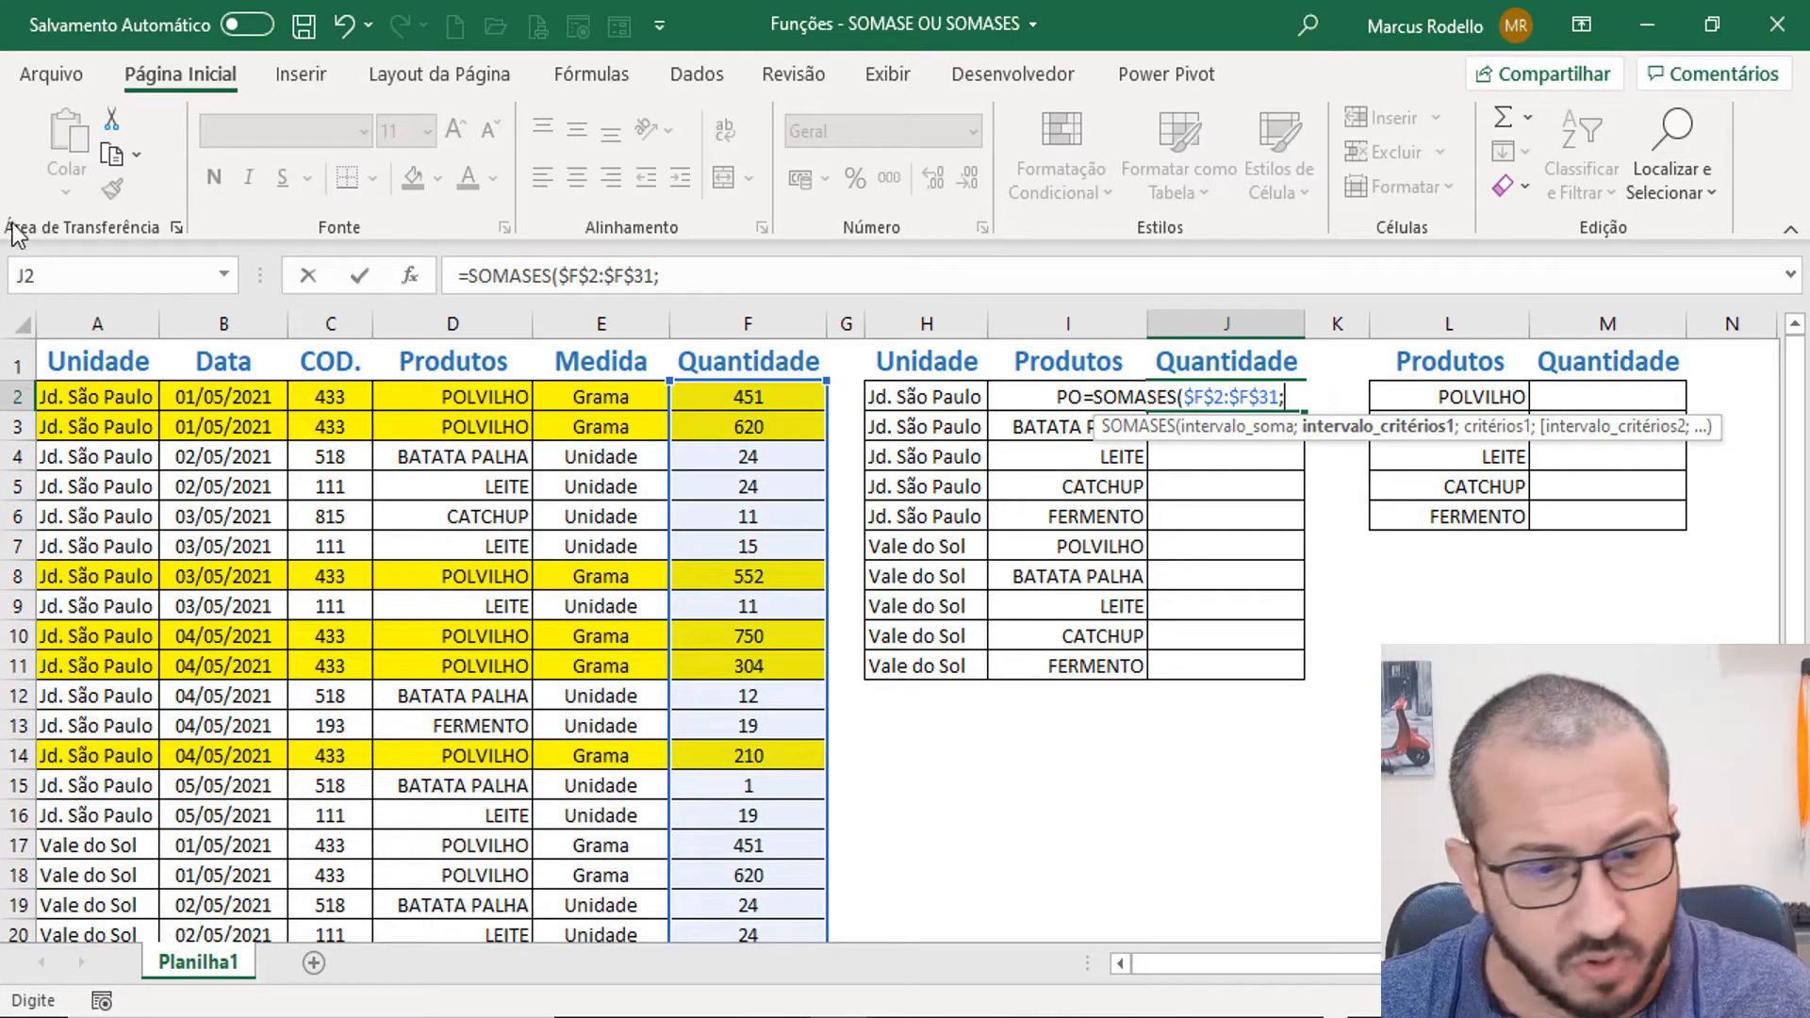
Add the first criteria pair to the SOMASES formula: absolute range $A$2:$A$31 matched against the unit in H2.
{"action": "left_click", "coordinate": [110, 396]}
{"action": "key", "text": "ctrl+shift+Down"}
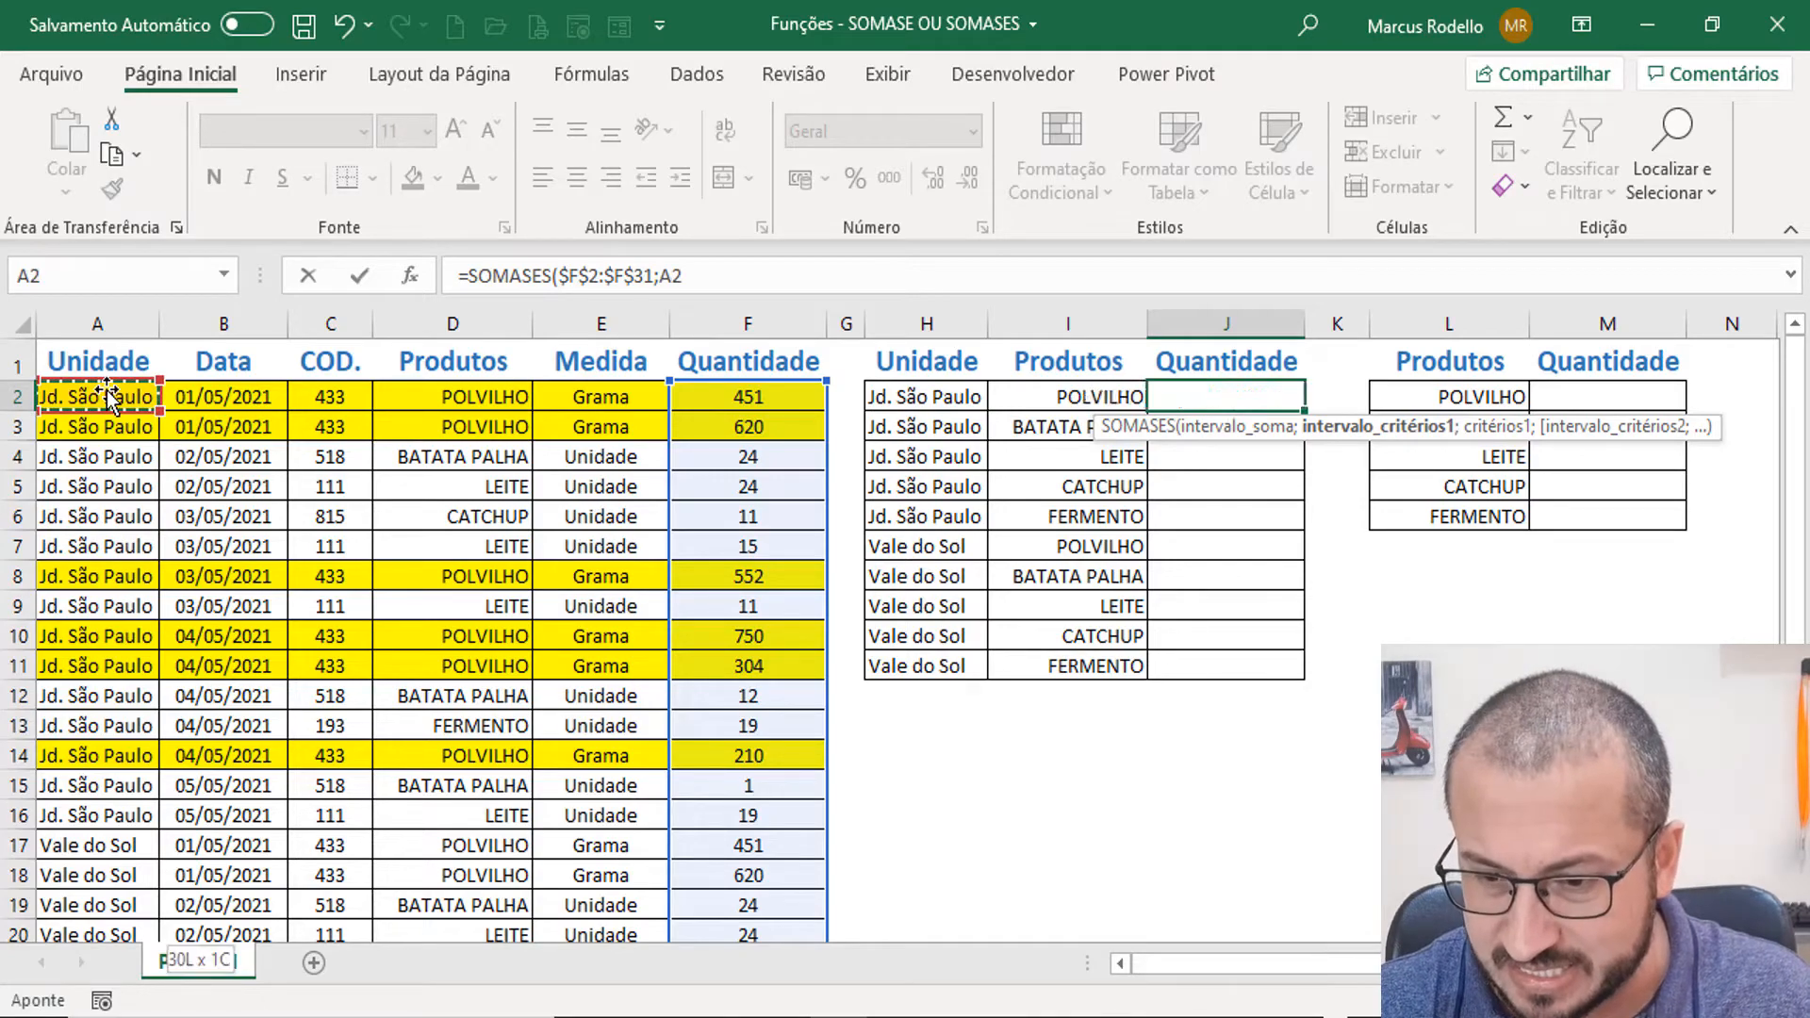
{"action": "scroll", "coordinate": [1323, 902], "scroll_direction": "up", "scroll_amount": 4}
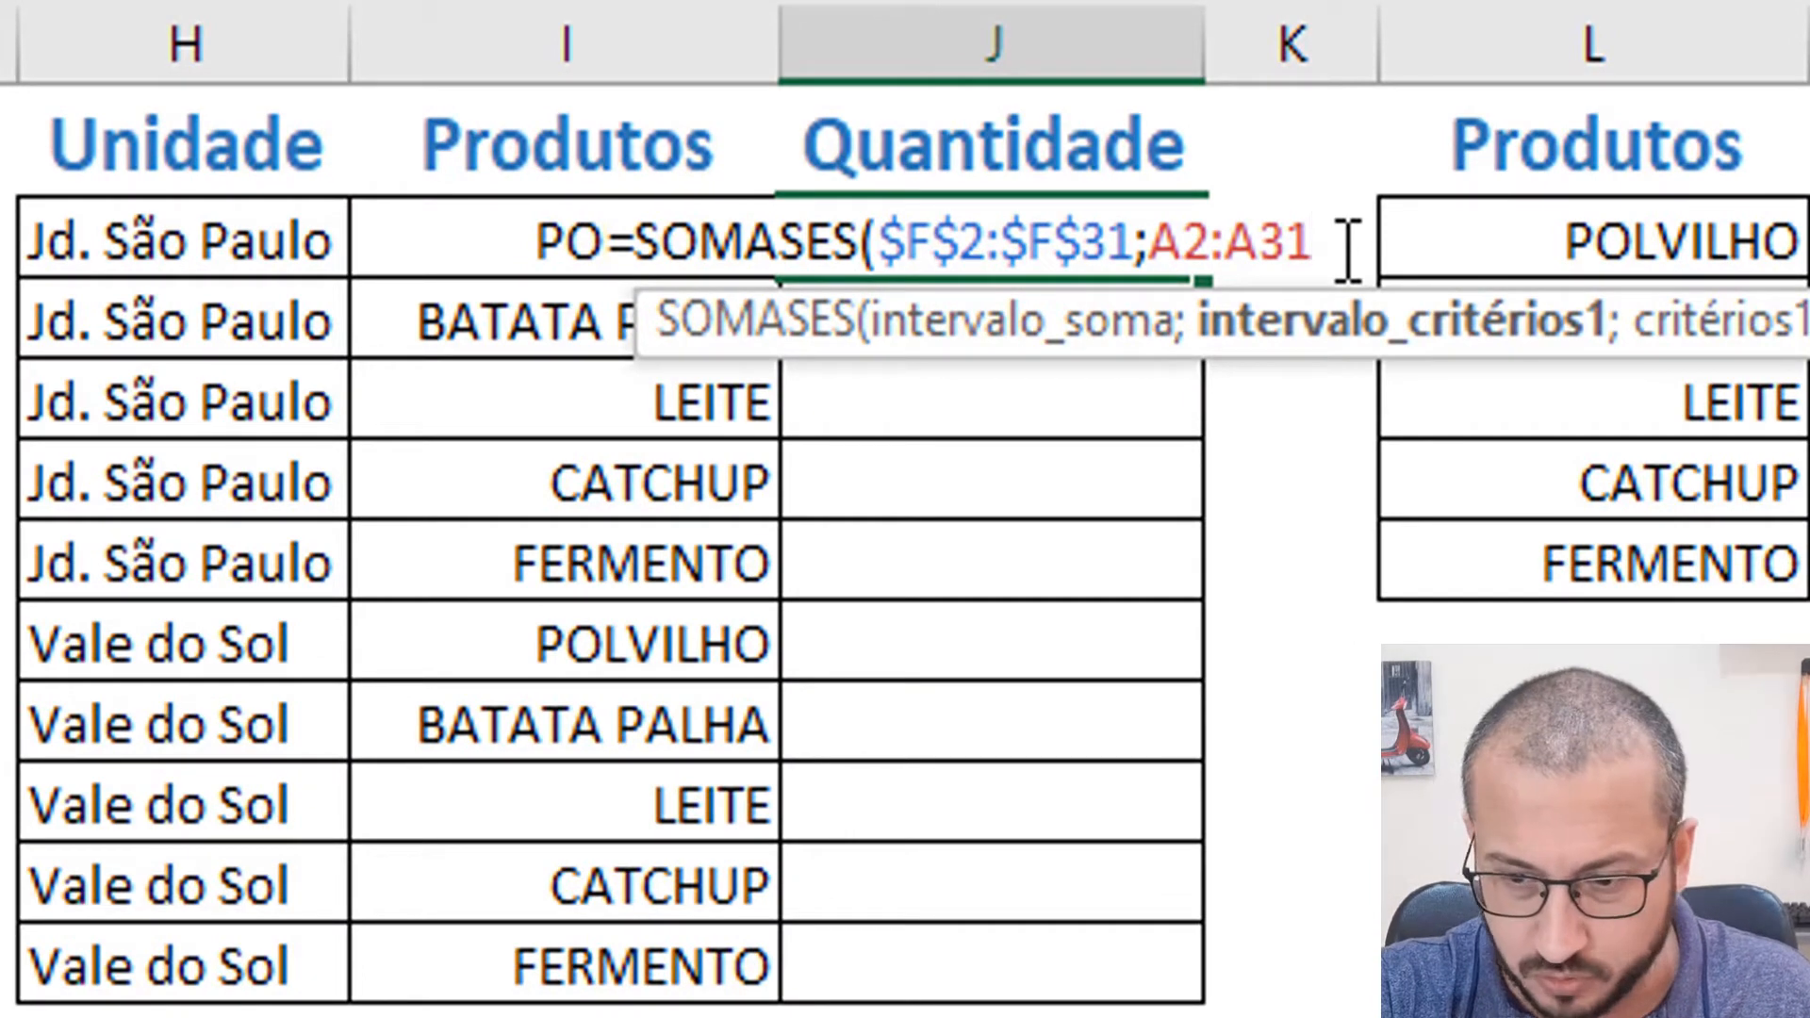
{"action": "key", "text": "F4"}
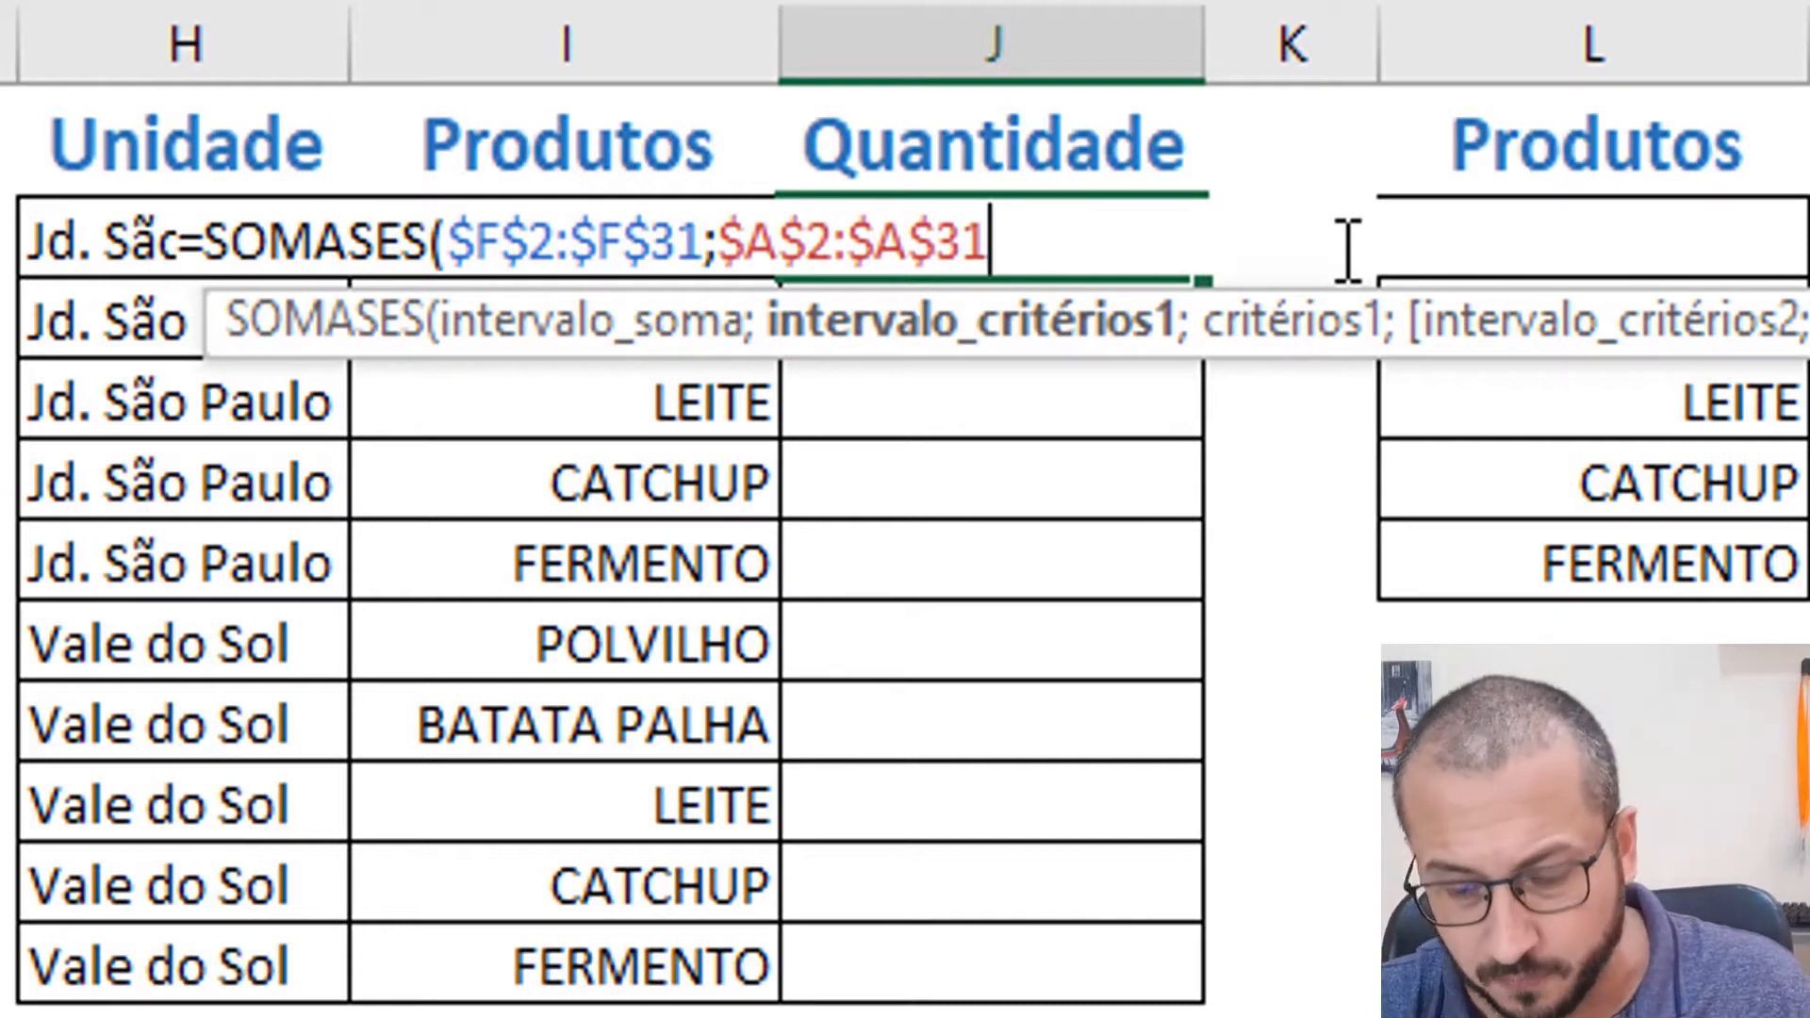
{"action": "type", "text": ";"}
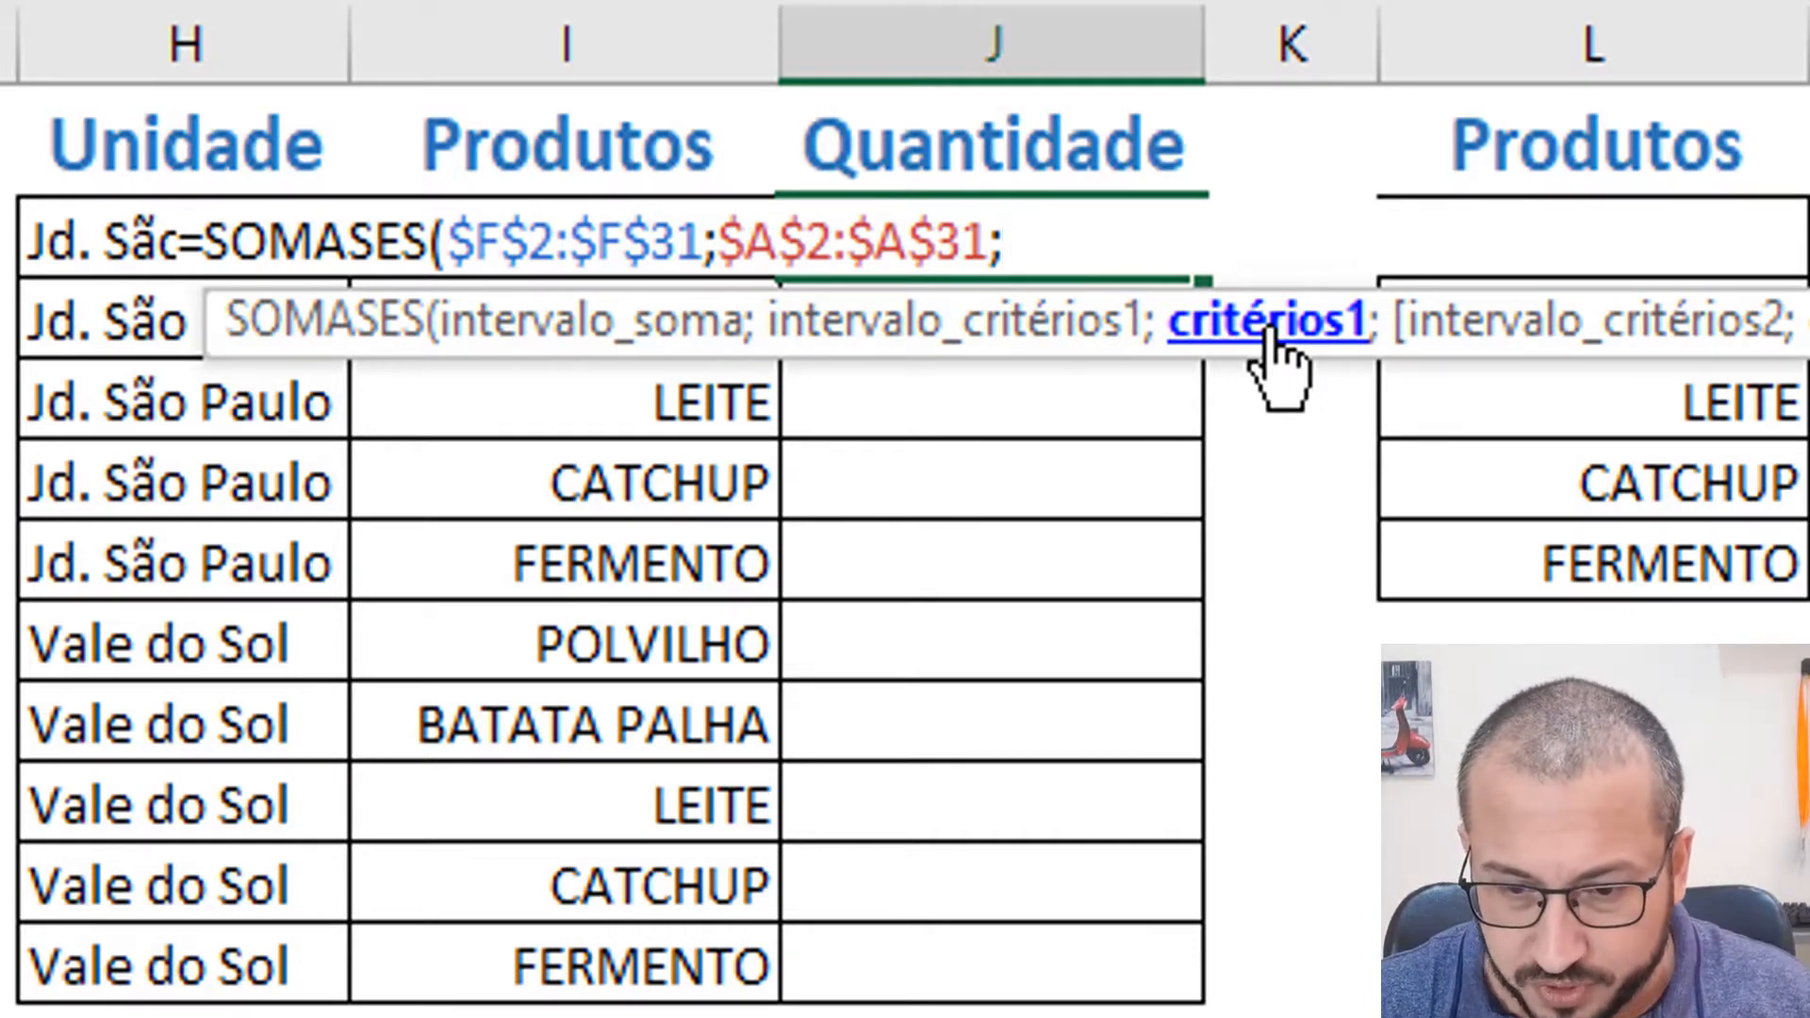
{"action": "key", "text": "Left"}
{"action": "key", "text": "Left"}
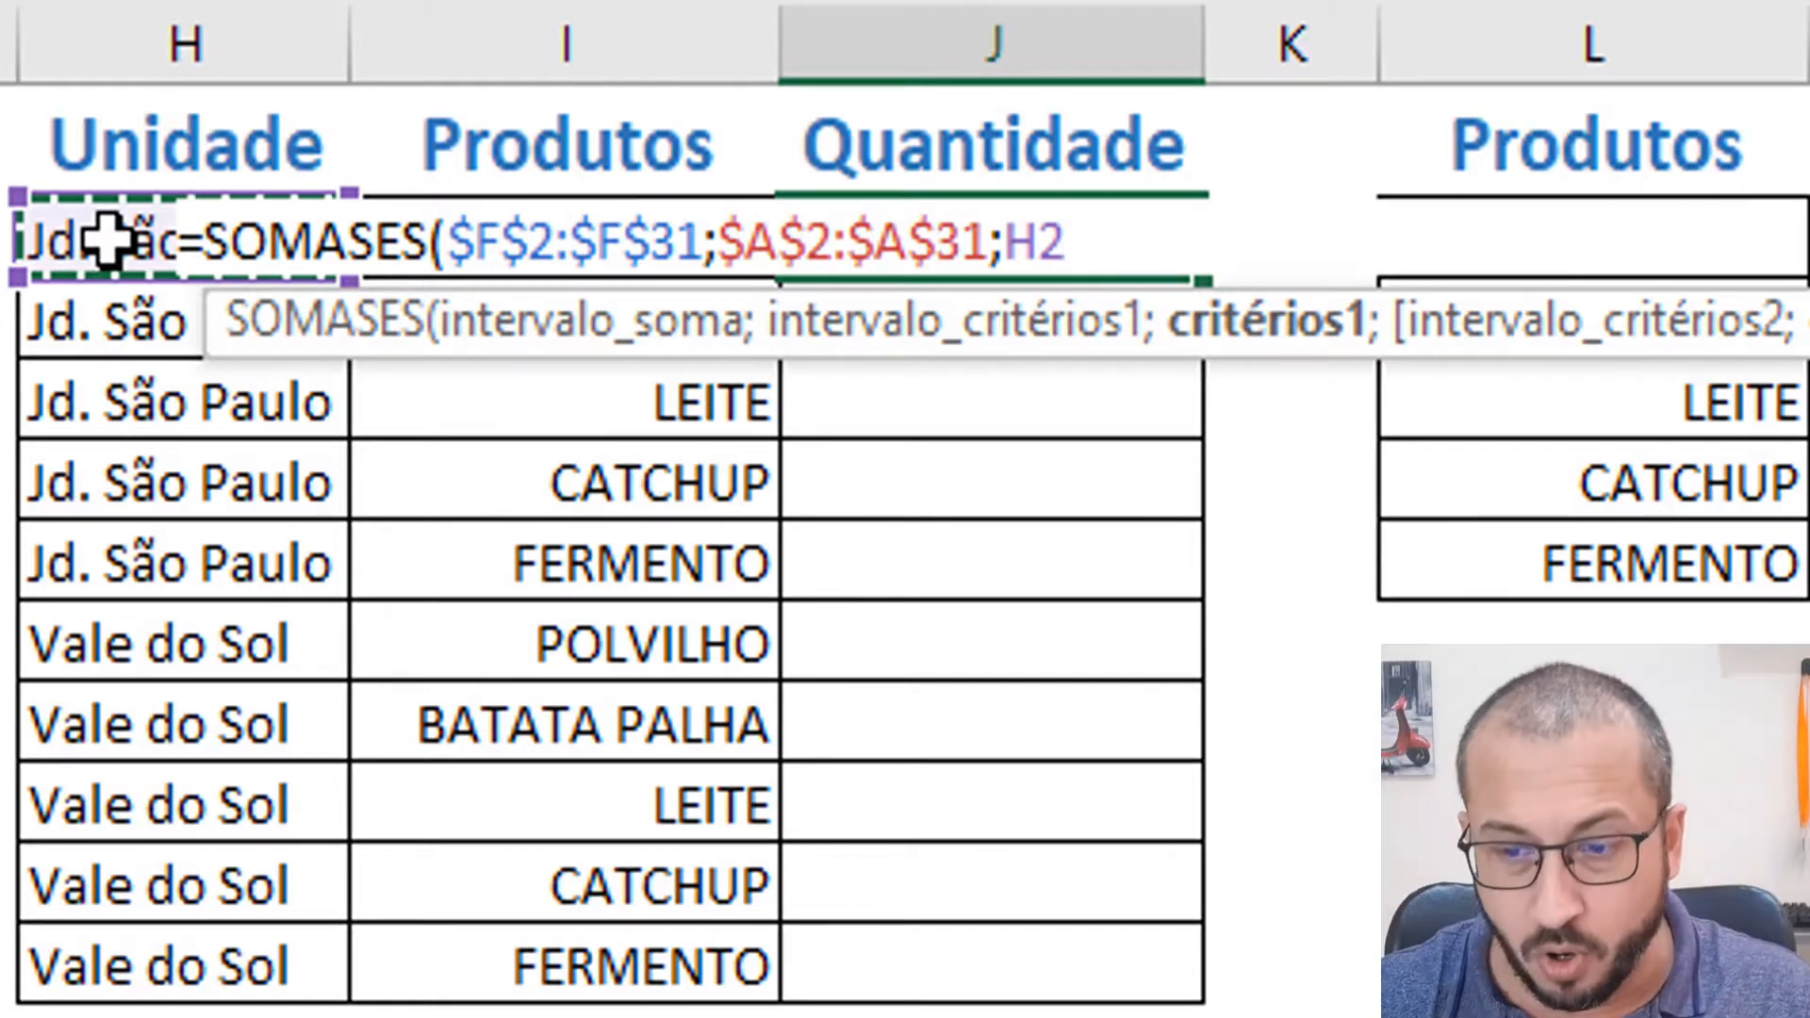
Complete the SOMASES formula in J2 with a second criteria pair: absolute range $D$2:$D$31 matched against the product in I2.
{"action": "type", "text": ";"}
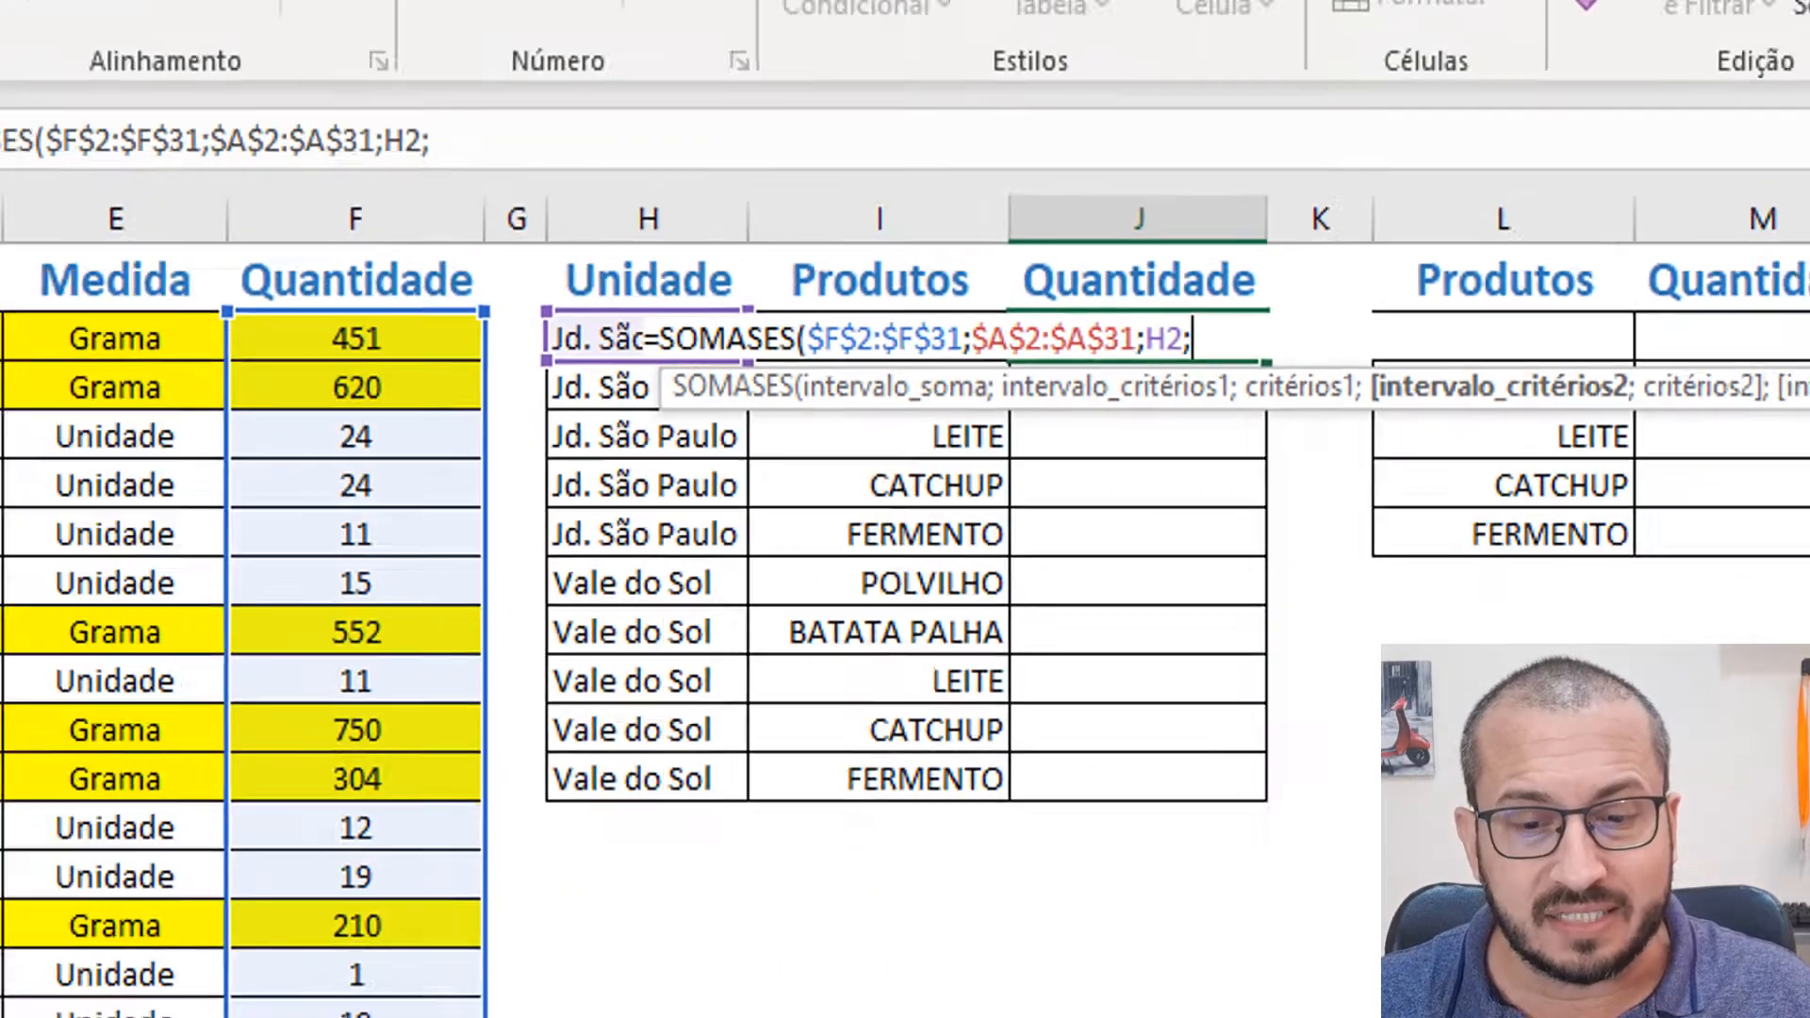
{"action": "left_click", "coordinate": [462, 394]}
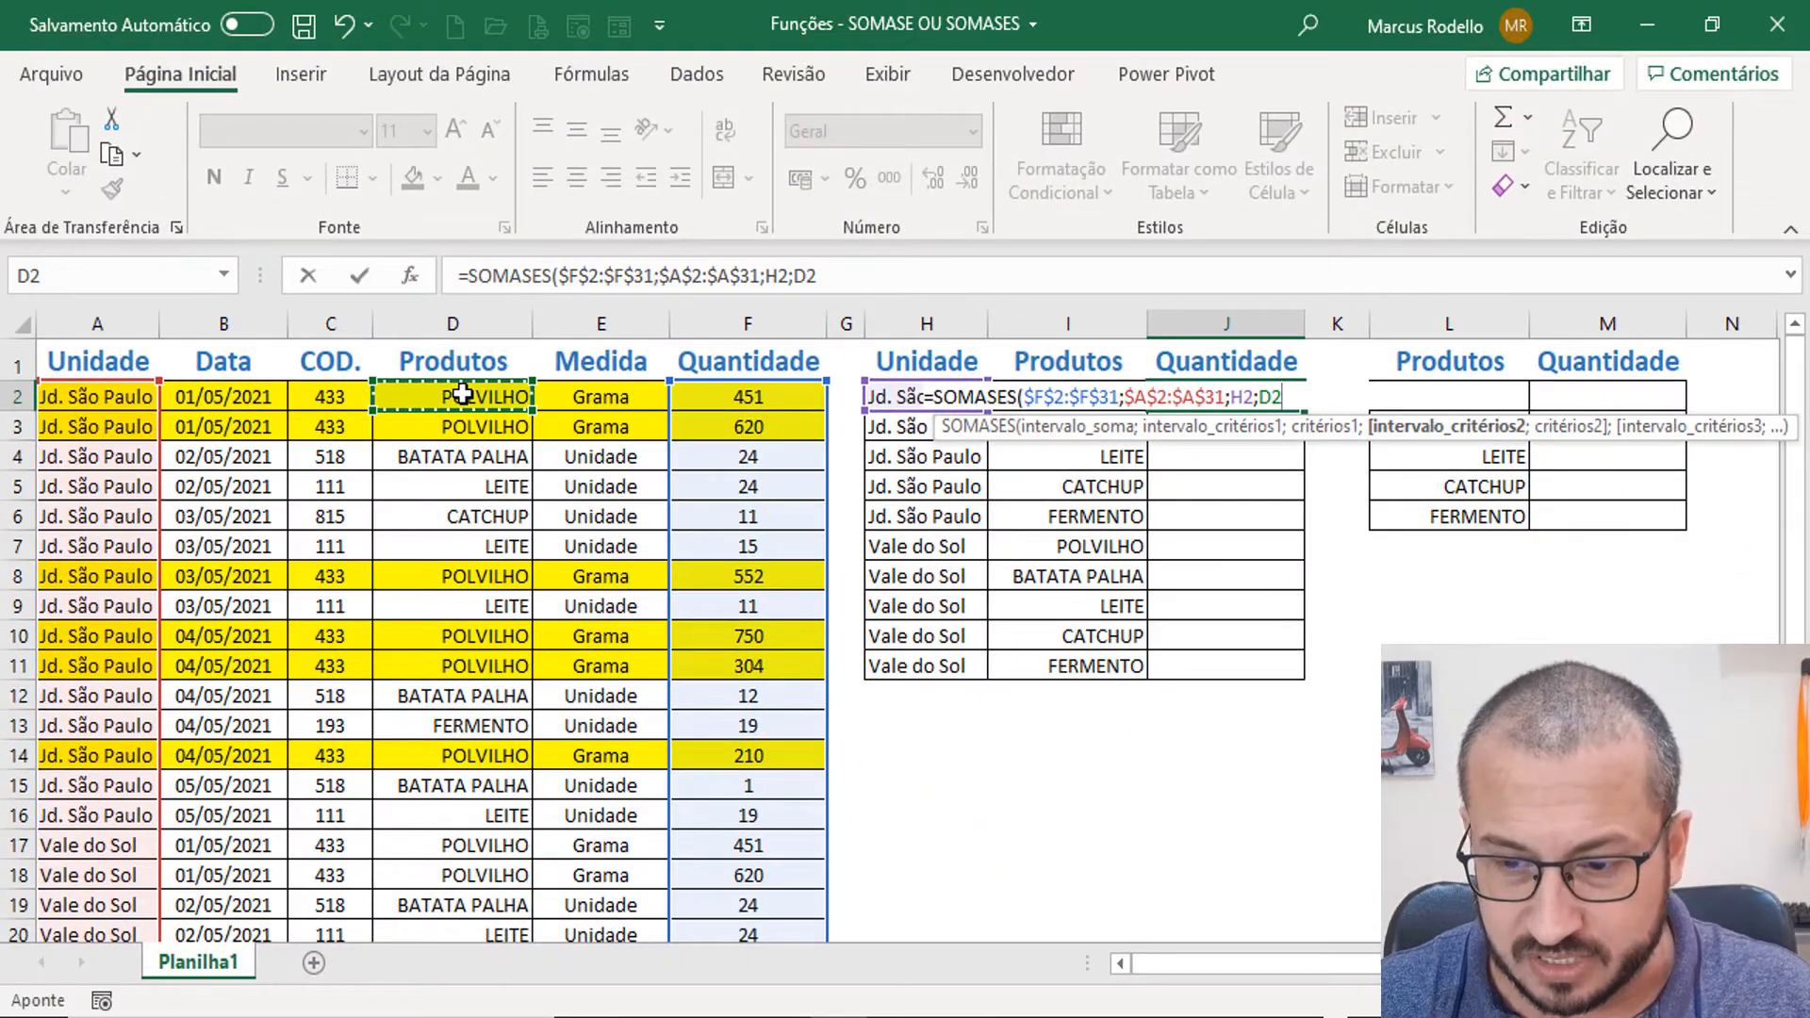
{"action": "key", "text": "ctrl+shift+Down"}
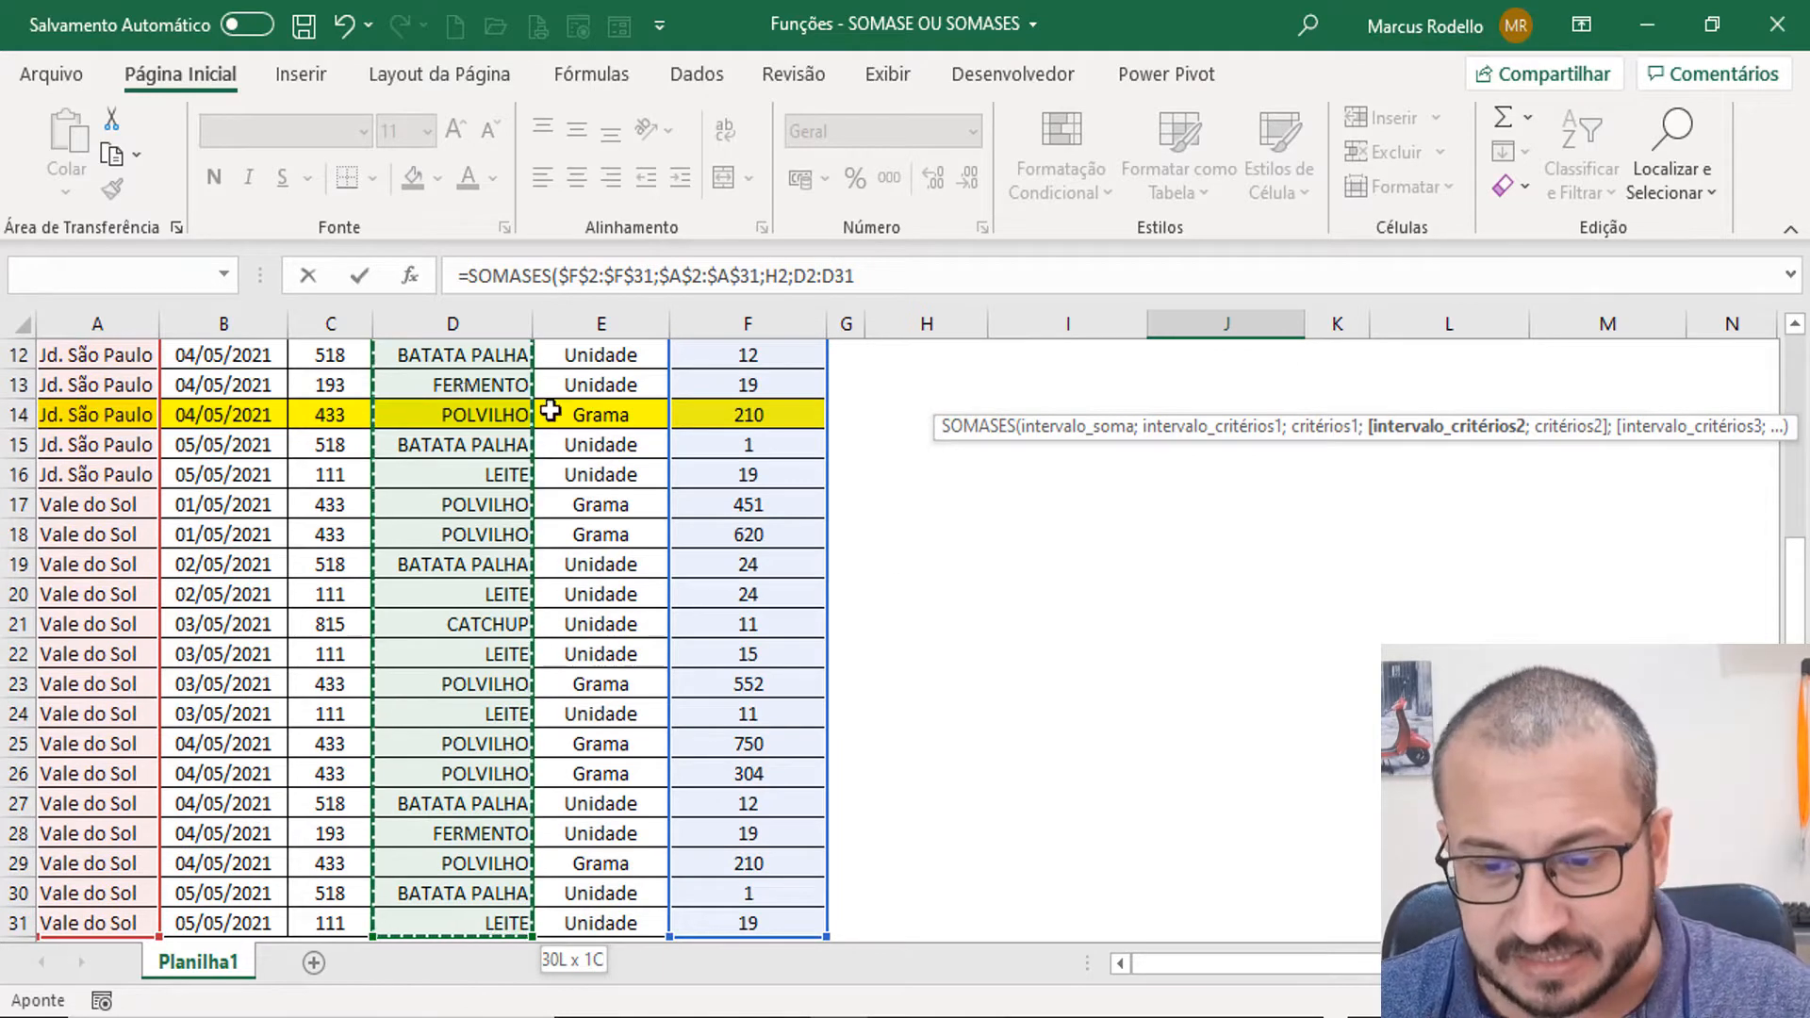
{"action": "scroll", "coordinate": [550, 412], "scroll_direction": "up", "scroll_amount": 4}
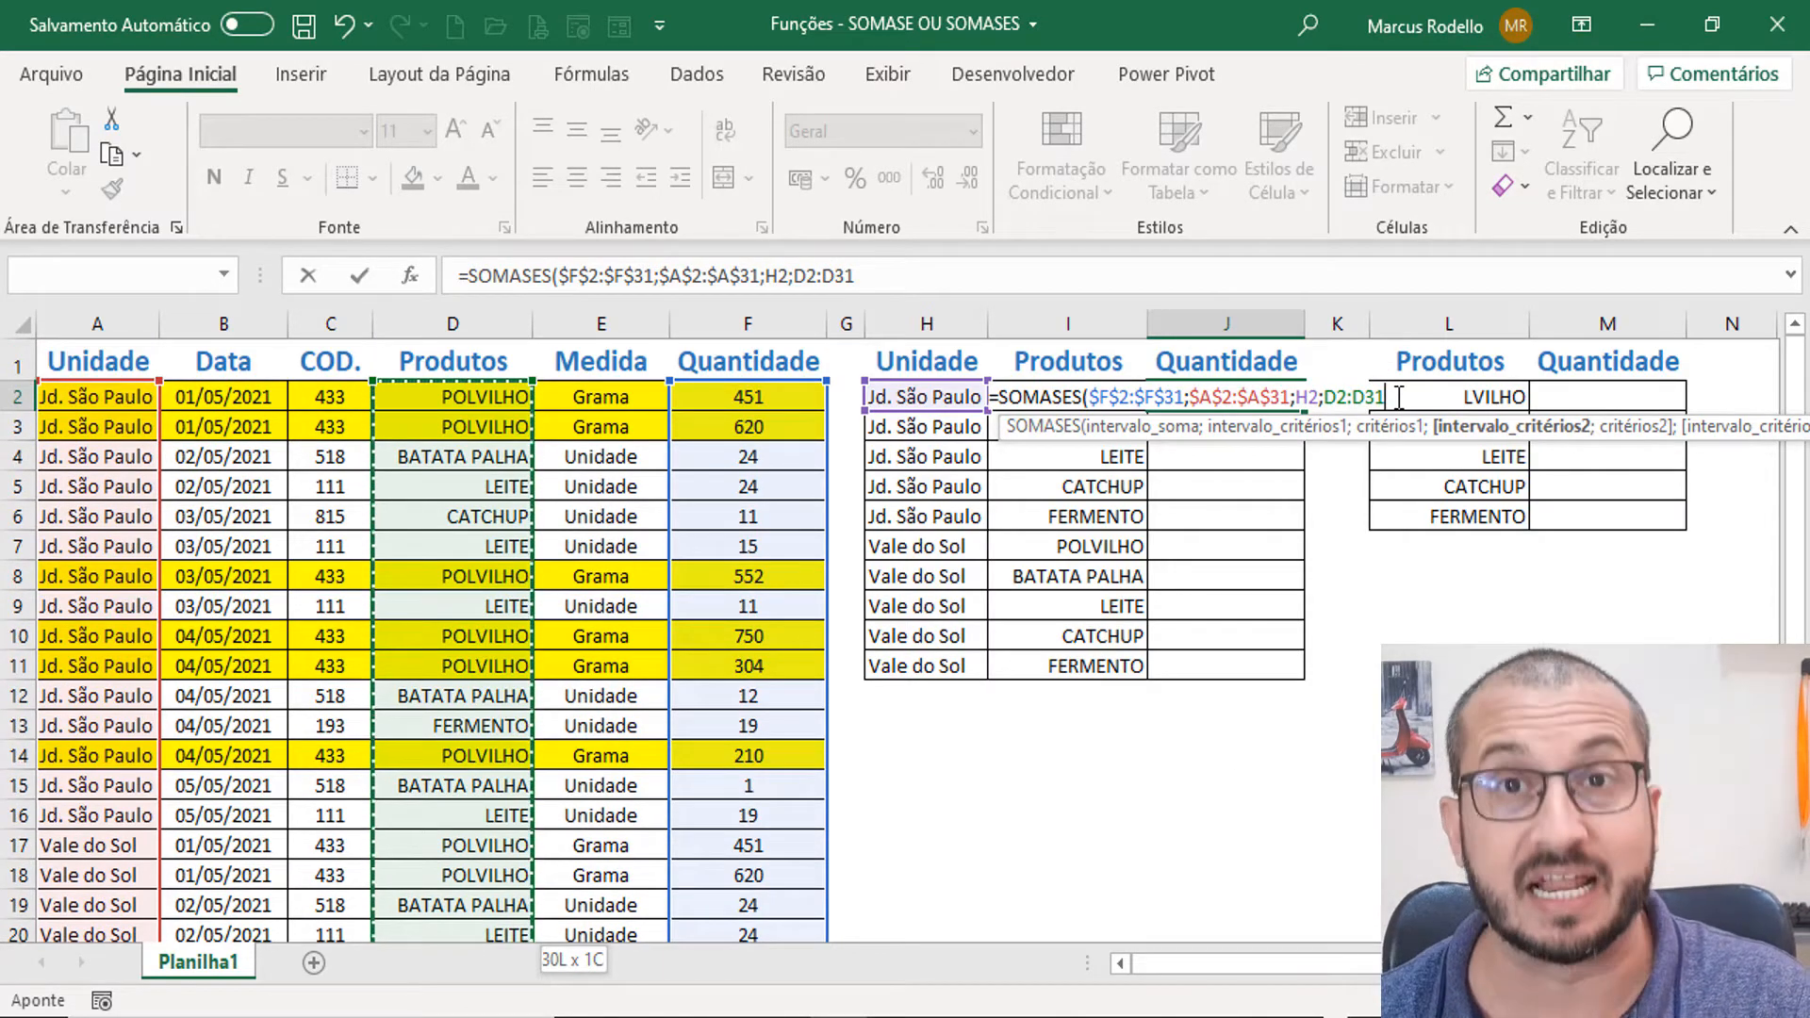
{"action": "key", "text": "F4"}
{"action": "type", "text": ";"}
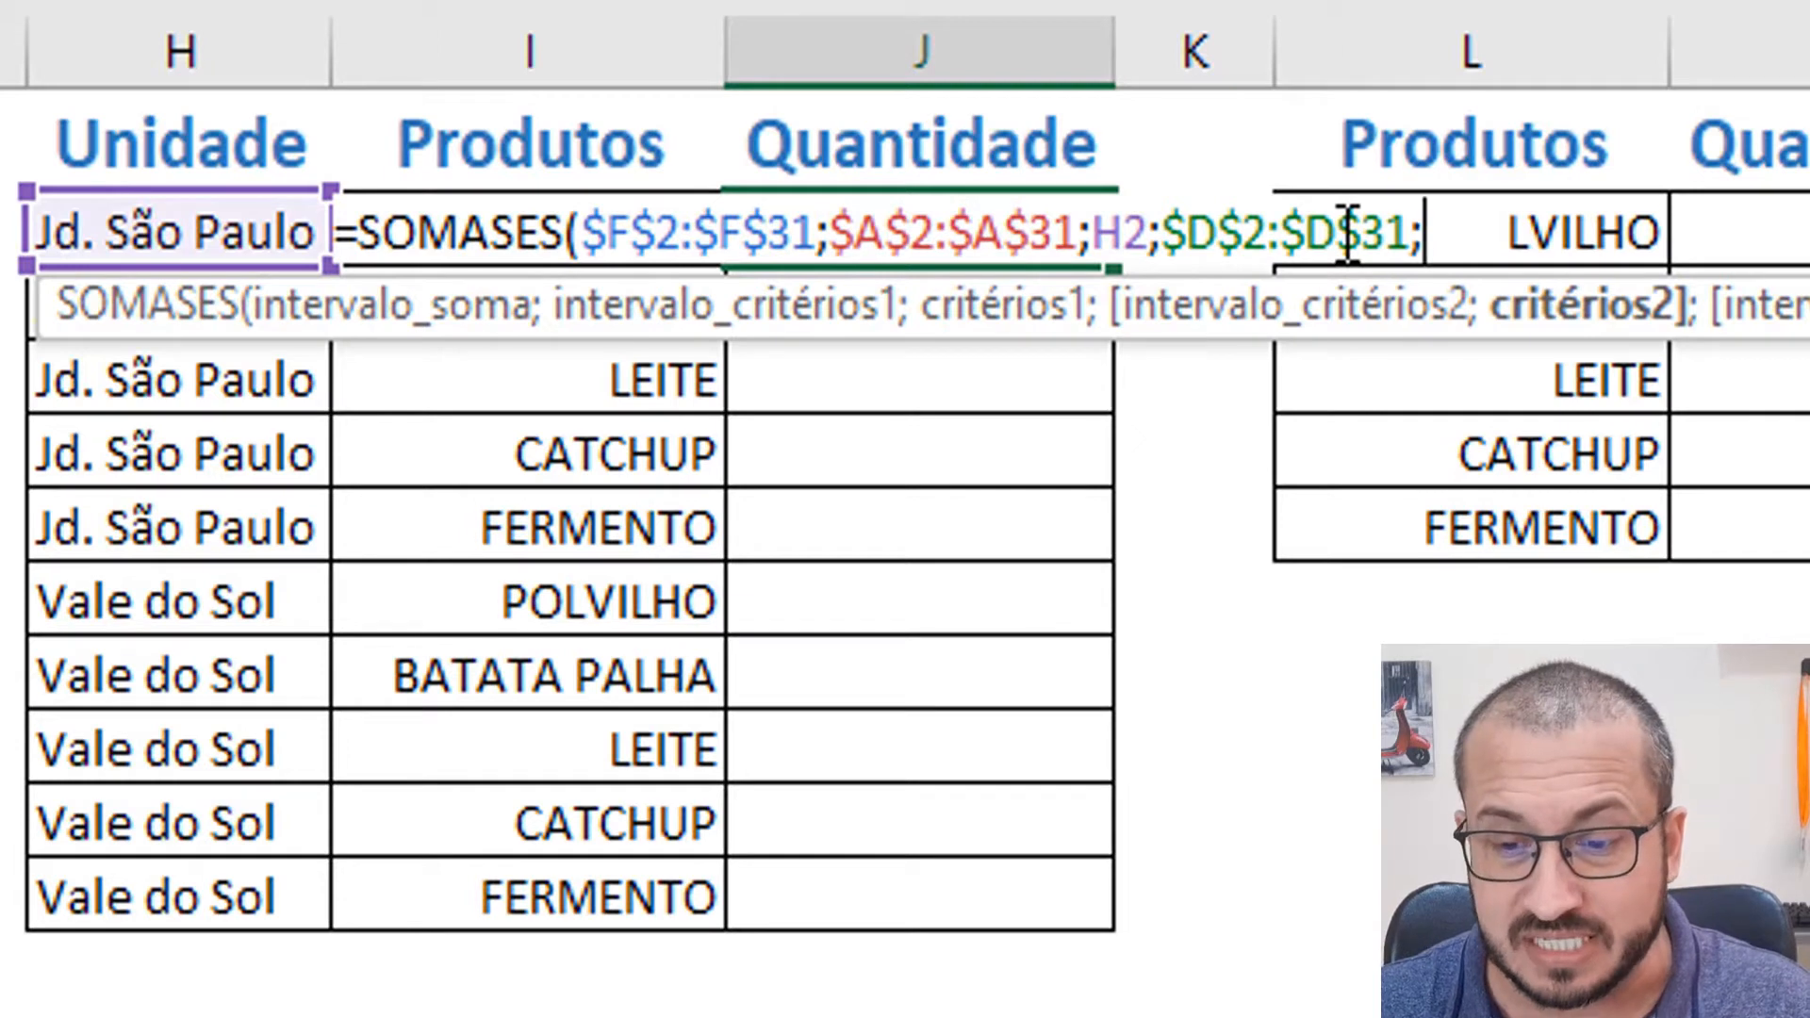
{"action": "key", "text": "Left"}
{"action": "type", "text": ")"}
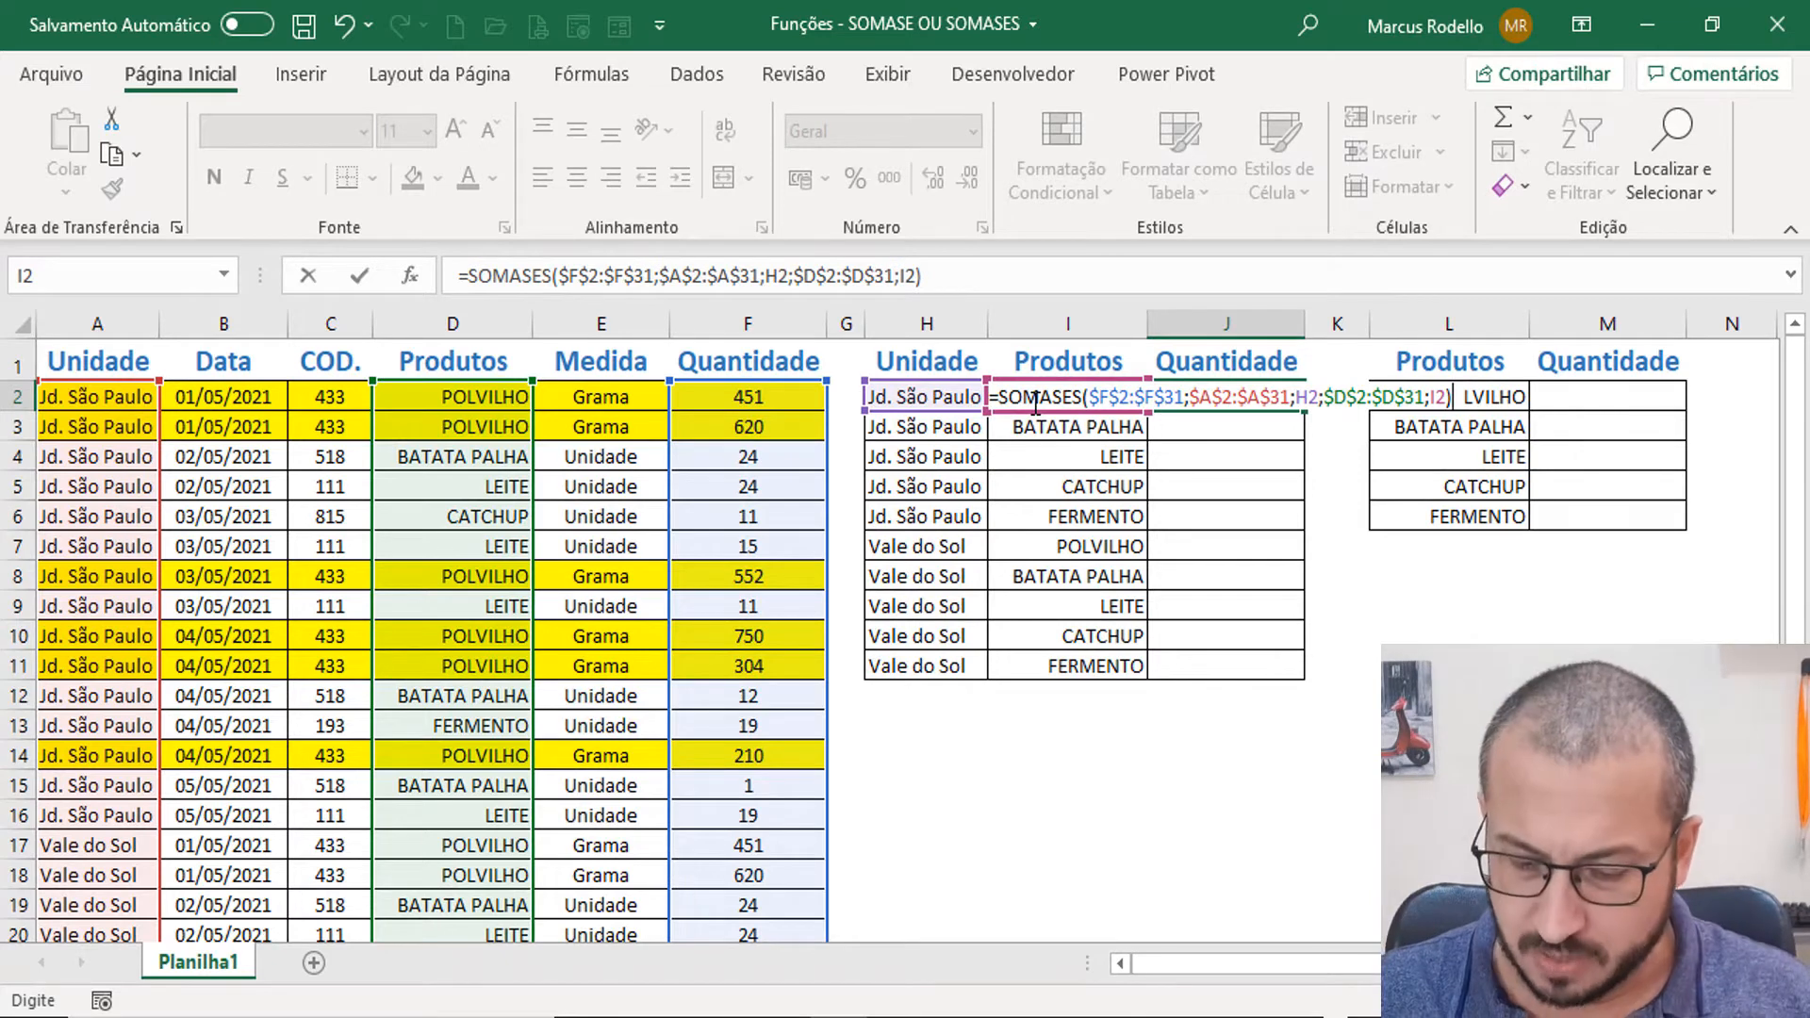
{"action": "key", "text": "Return"}
Left-align the result in J2 and reopen its SOMASES formula to review the arguments.
{"action": "left_click", "coordinate": [1203, 400]}
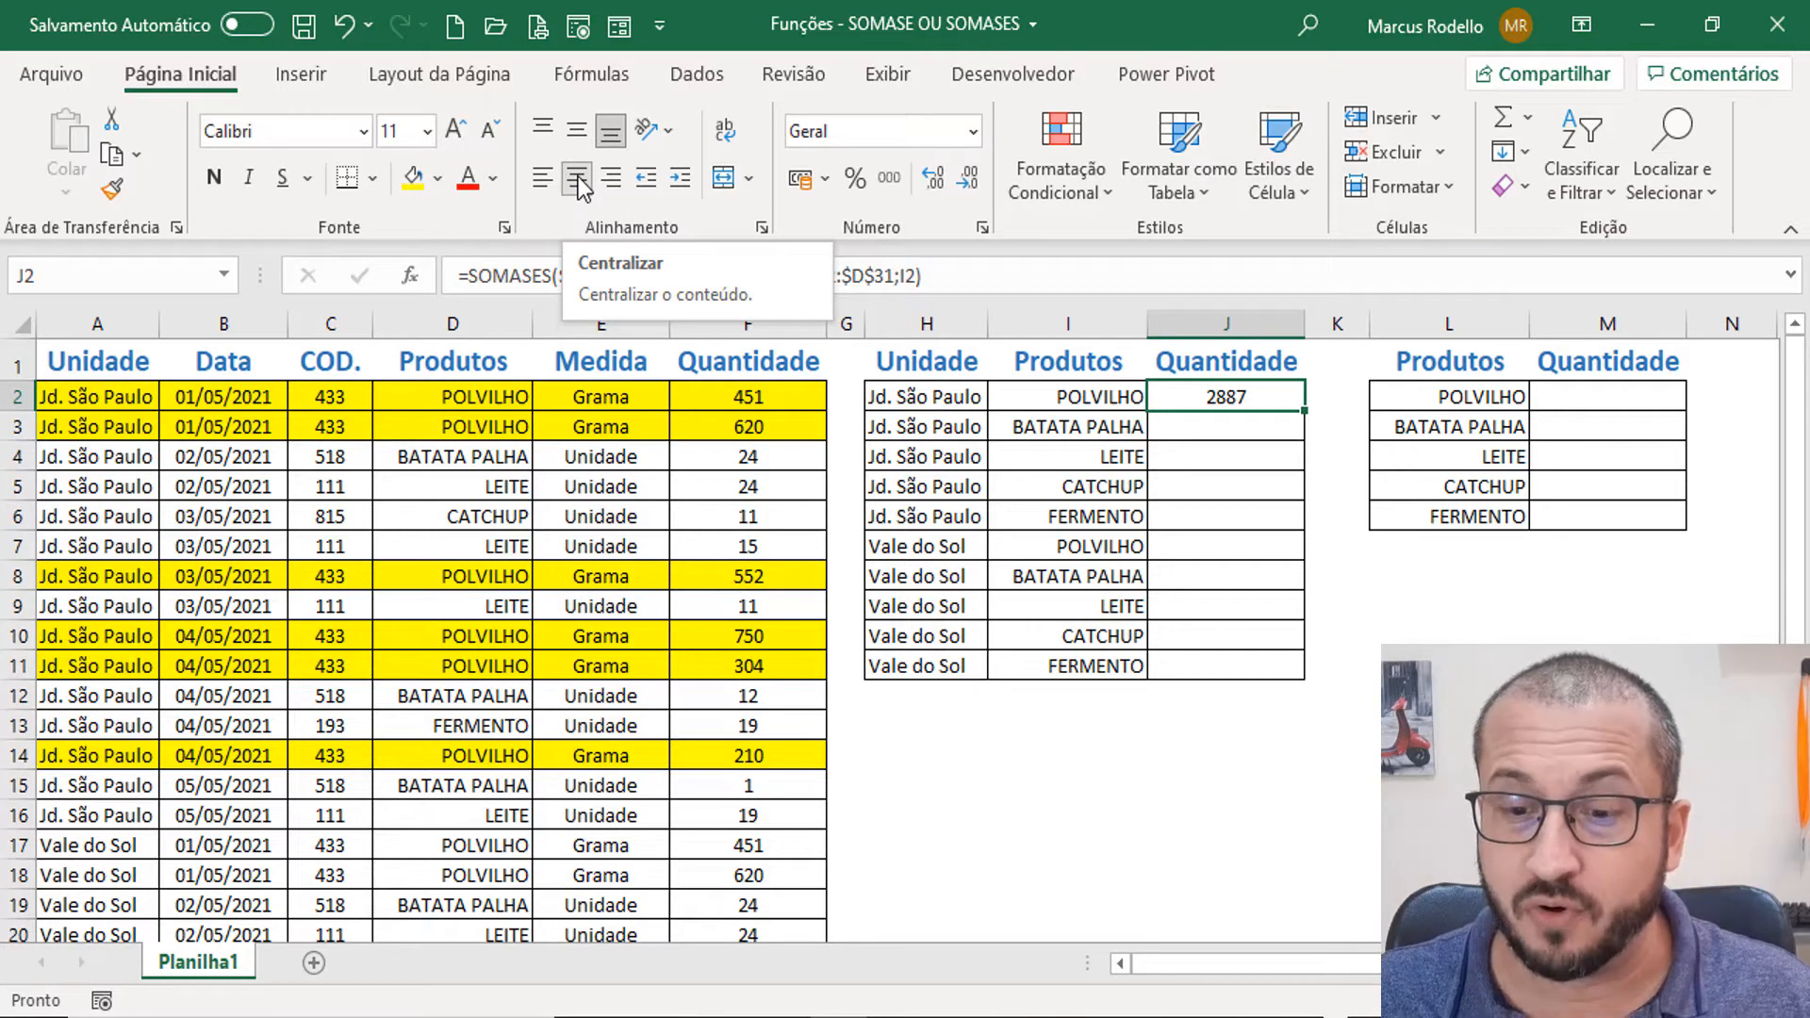
{"action": "left_click", "coordinate": [547, 180]}
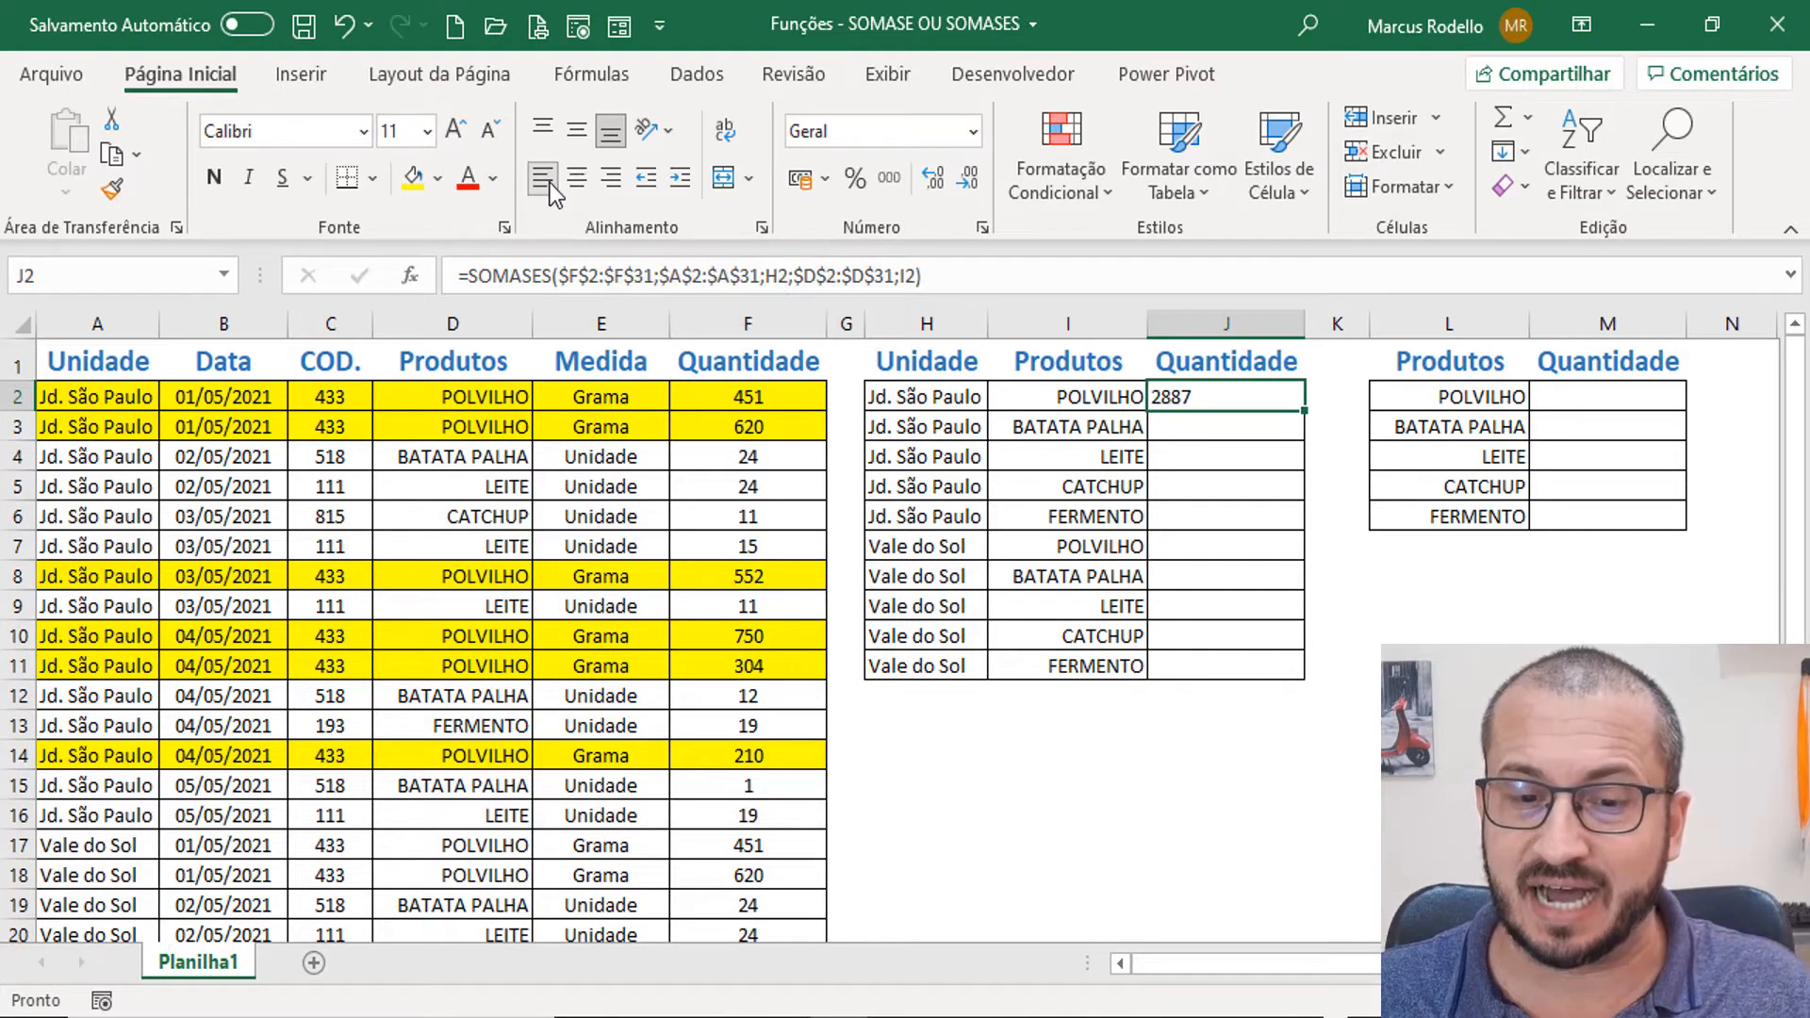
{"action": "double_click", "coordinate": [1270, 393]}
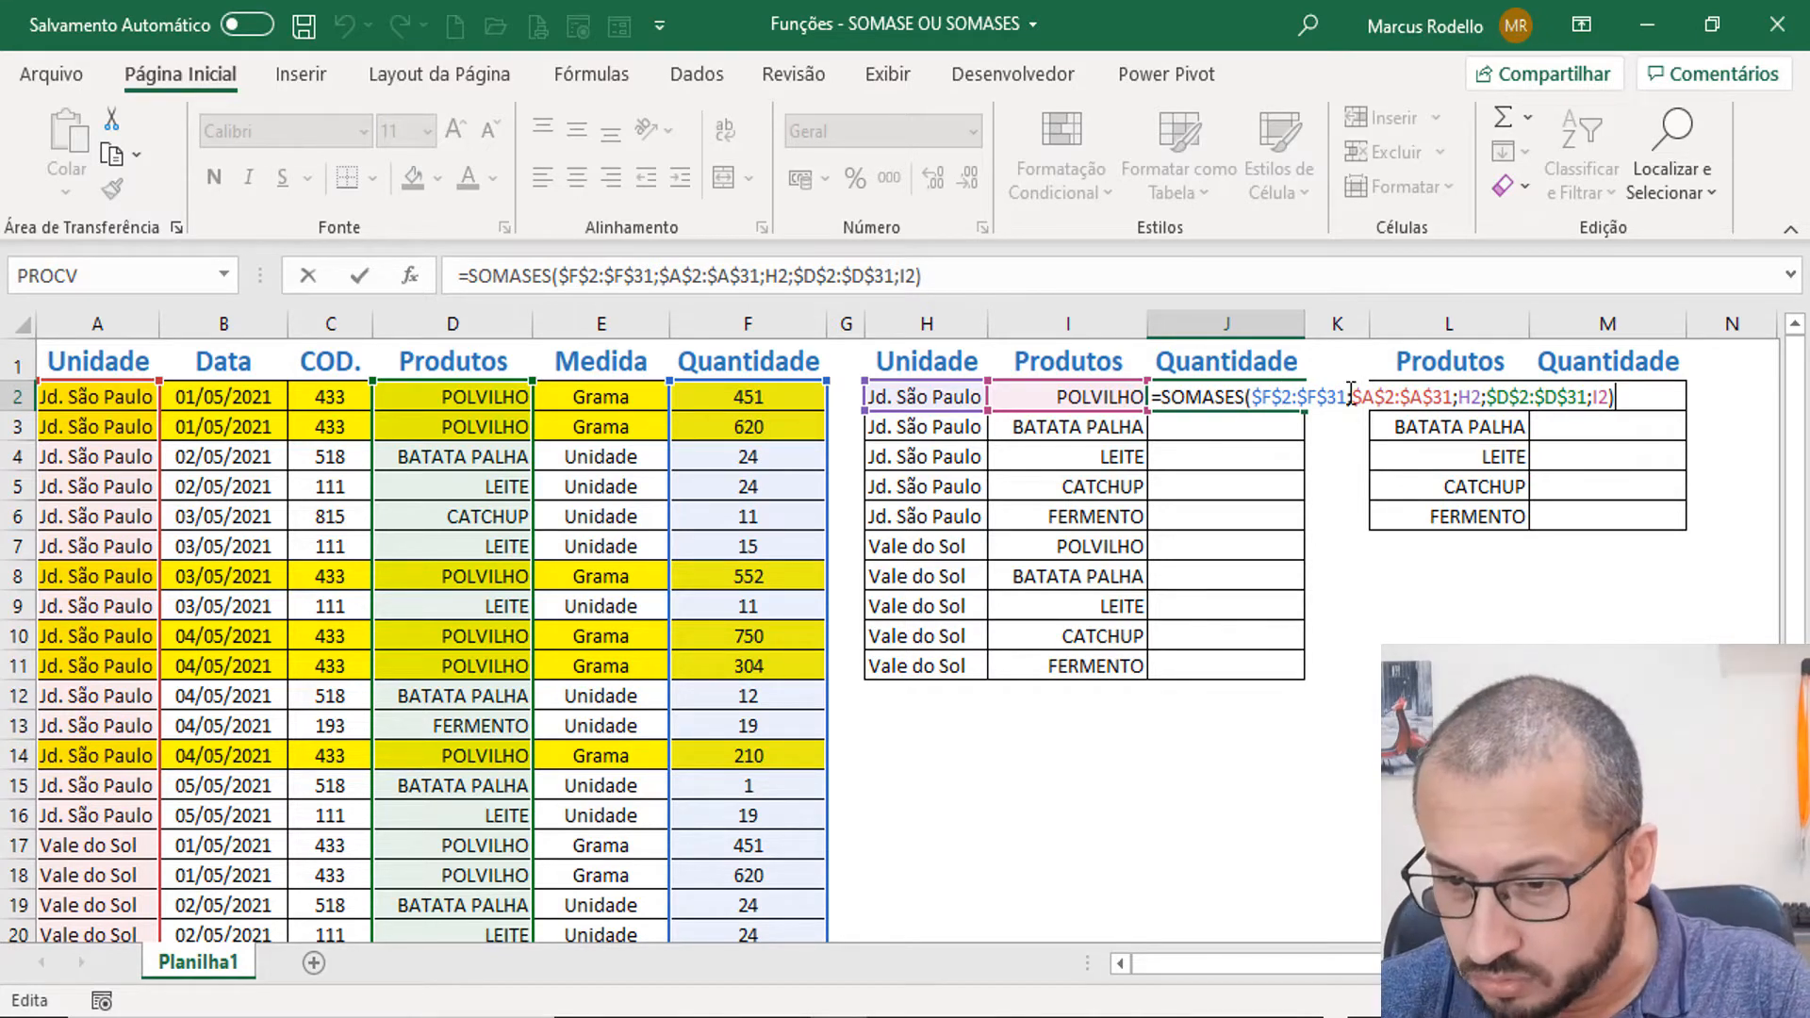
{"action": "left_click", "coordinate": [1471, 396]}
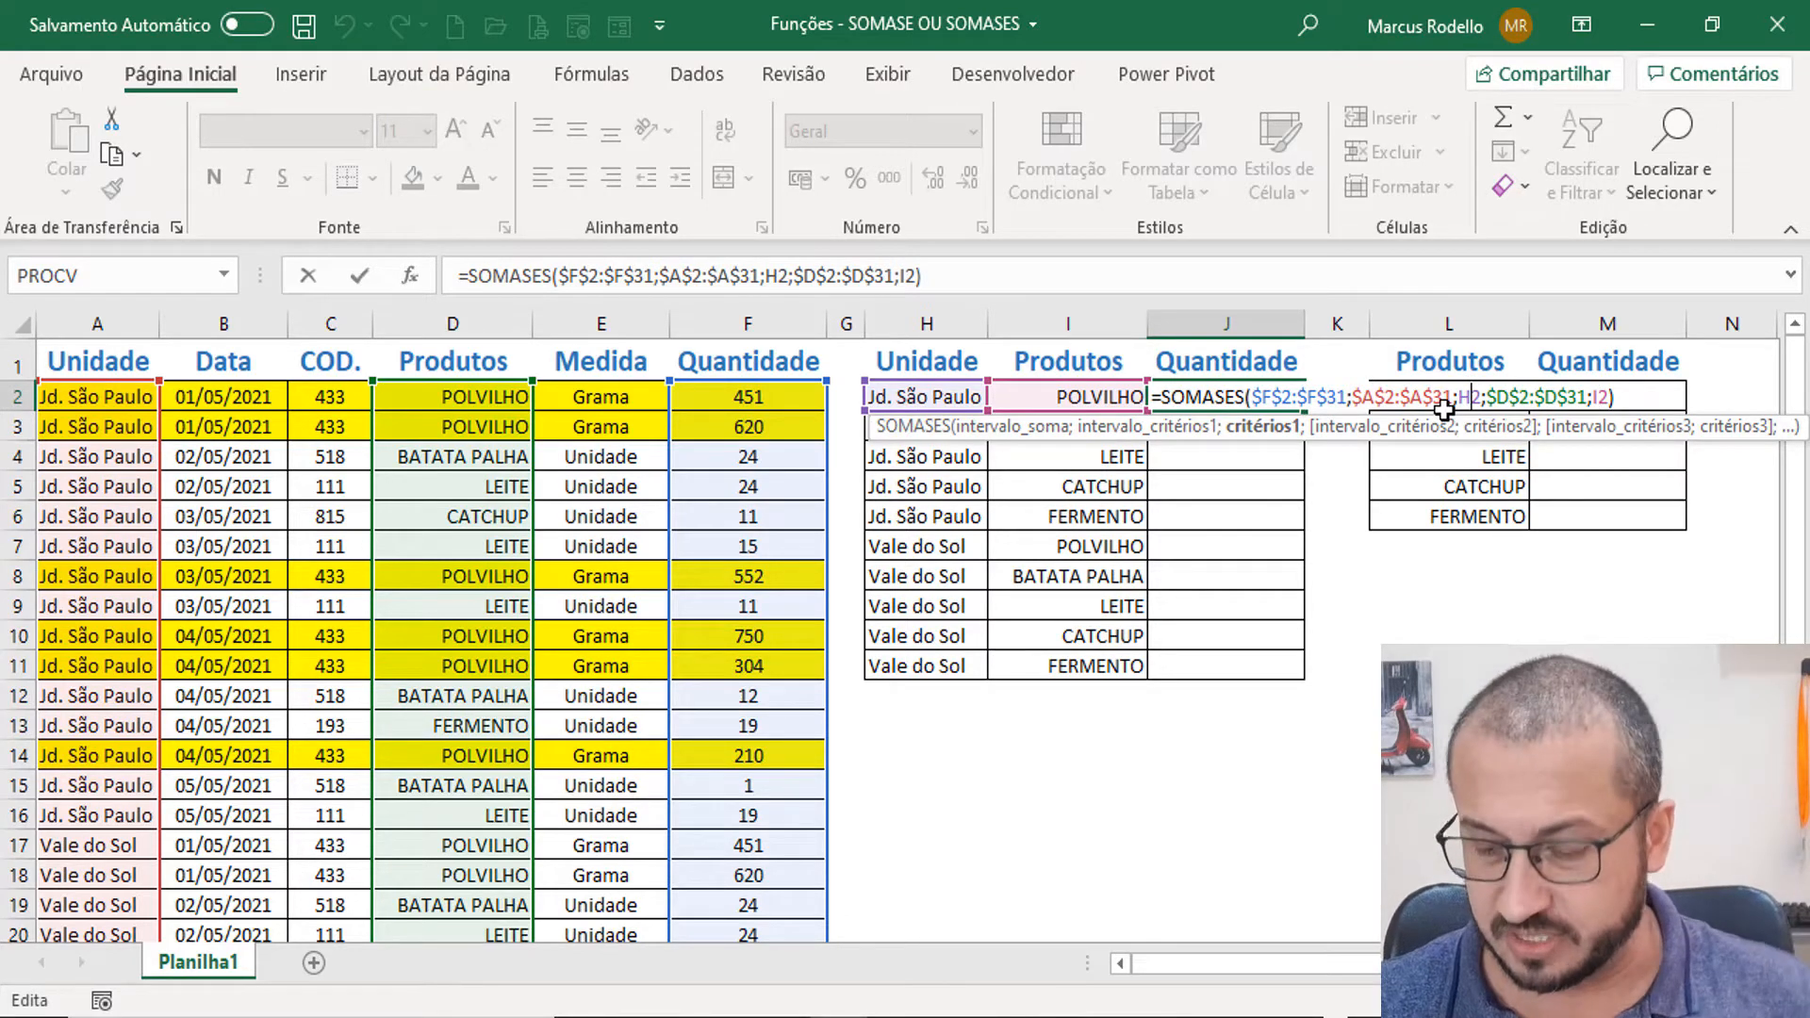
{"action": "key", "text": "Return"}
Format J2:J11 as Número with a thousands separator, no decimals and red negative numbers, and center the values.
{"action": "left_click_drag", "start_coordinate": [1177, 399], "coordinate": [1220, 667]}
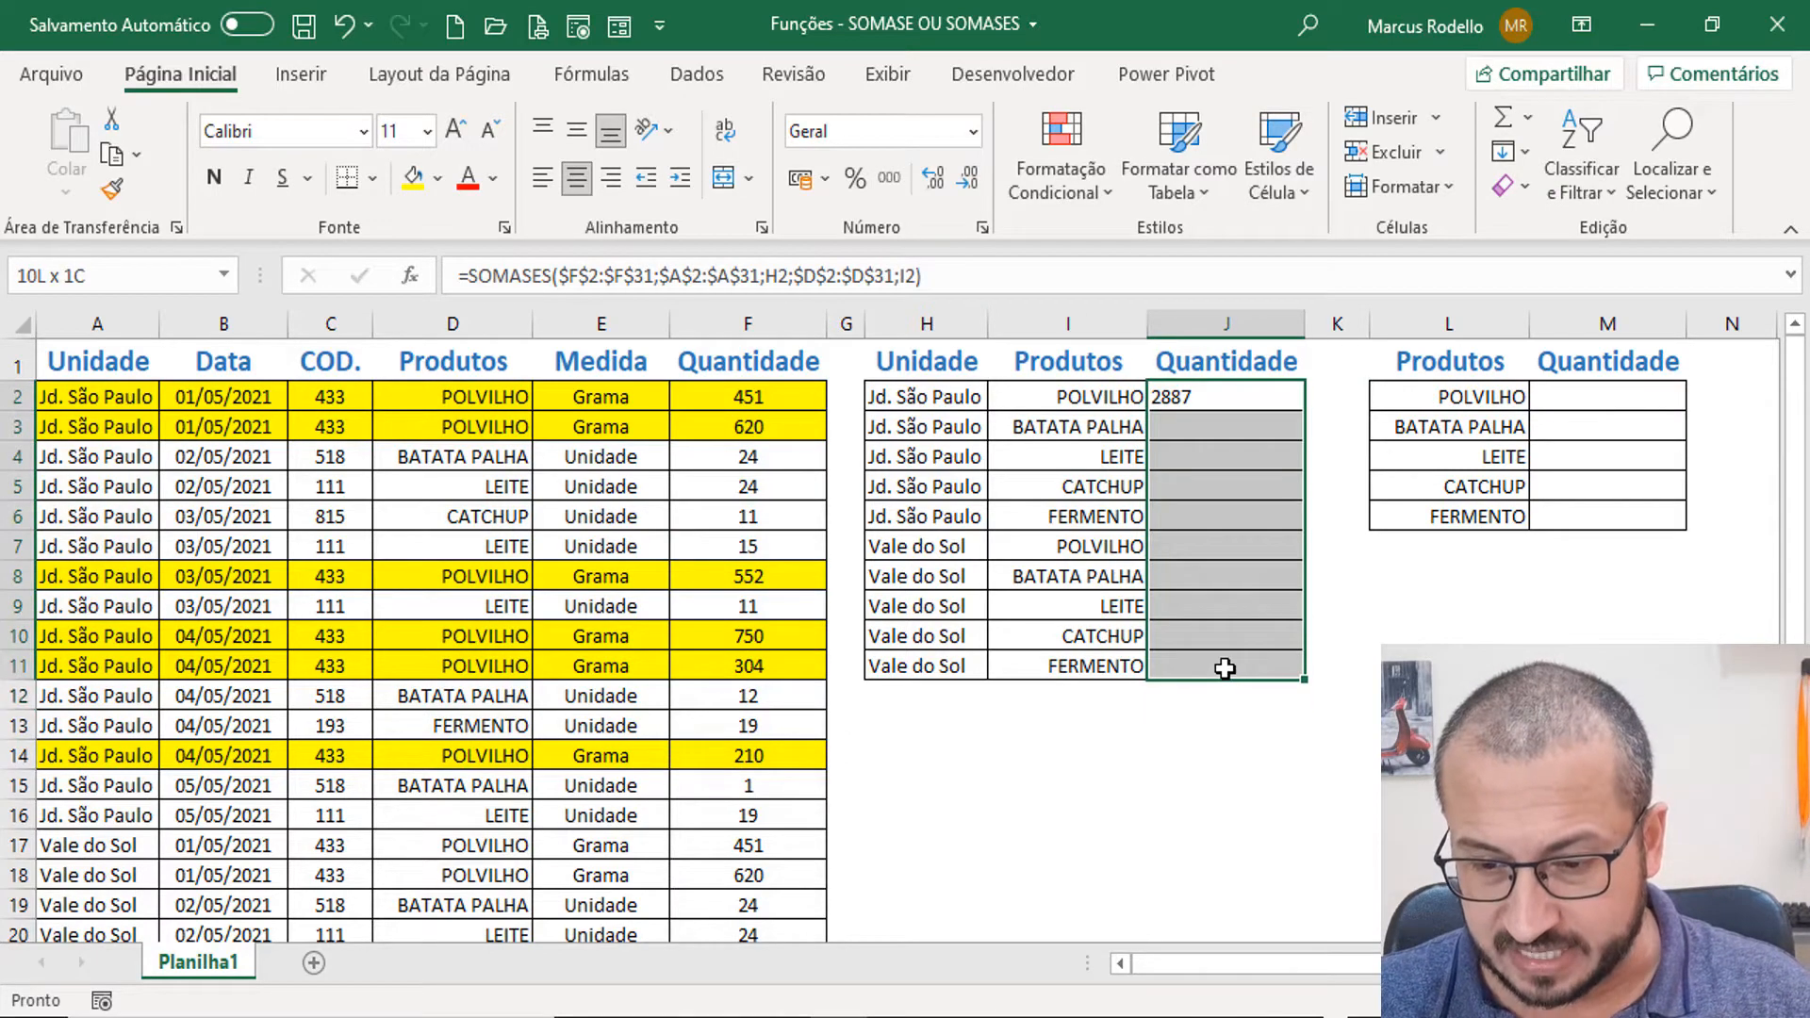
{"action": "left_click", "coordinate": [887, 181]}
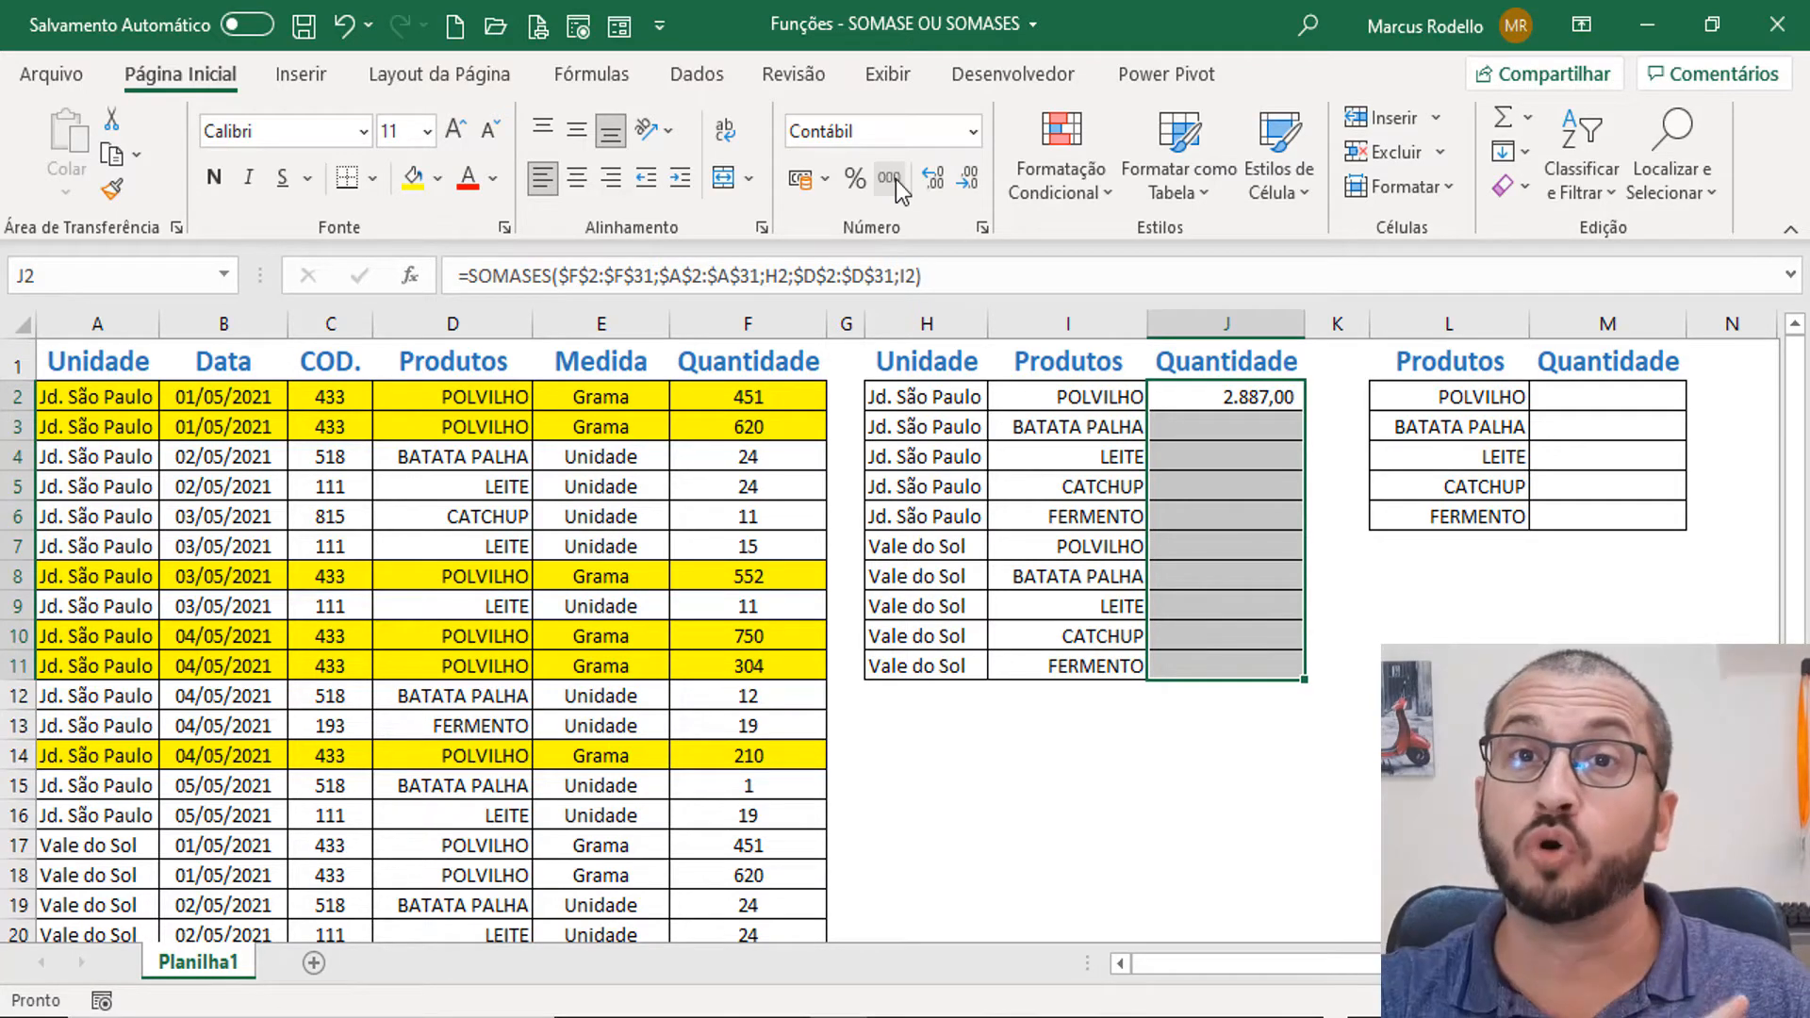
{"action": "key", "text": "ctrl+1"}
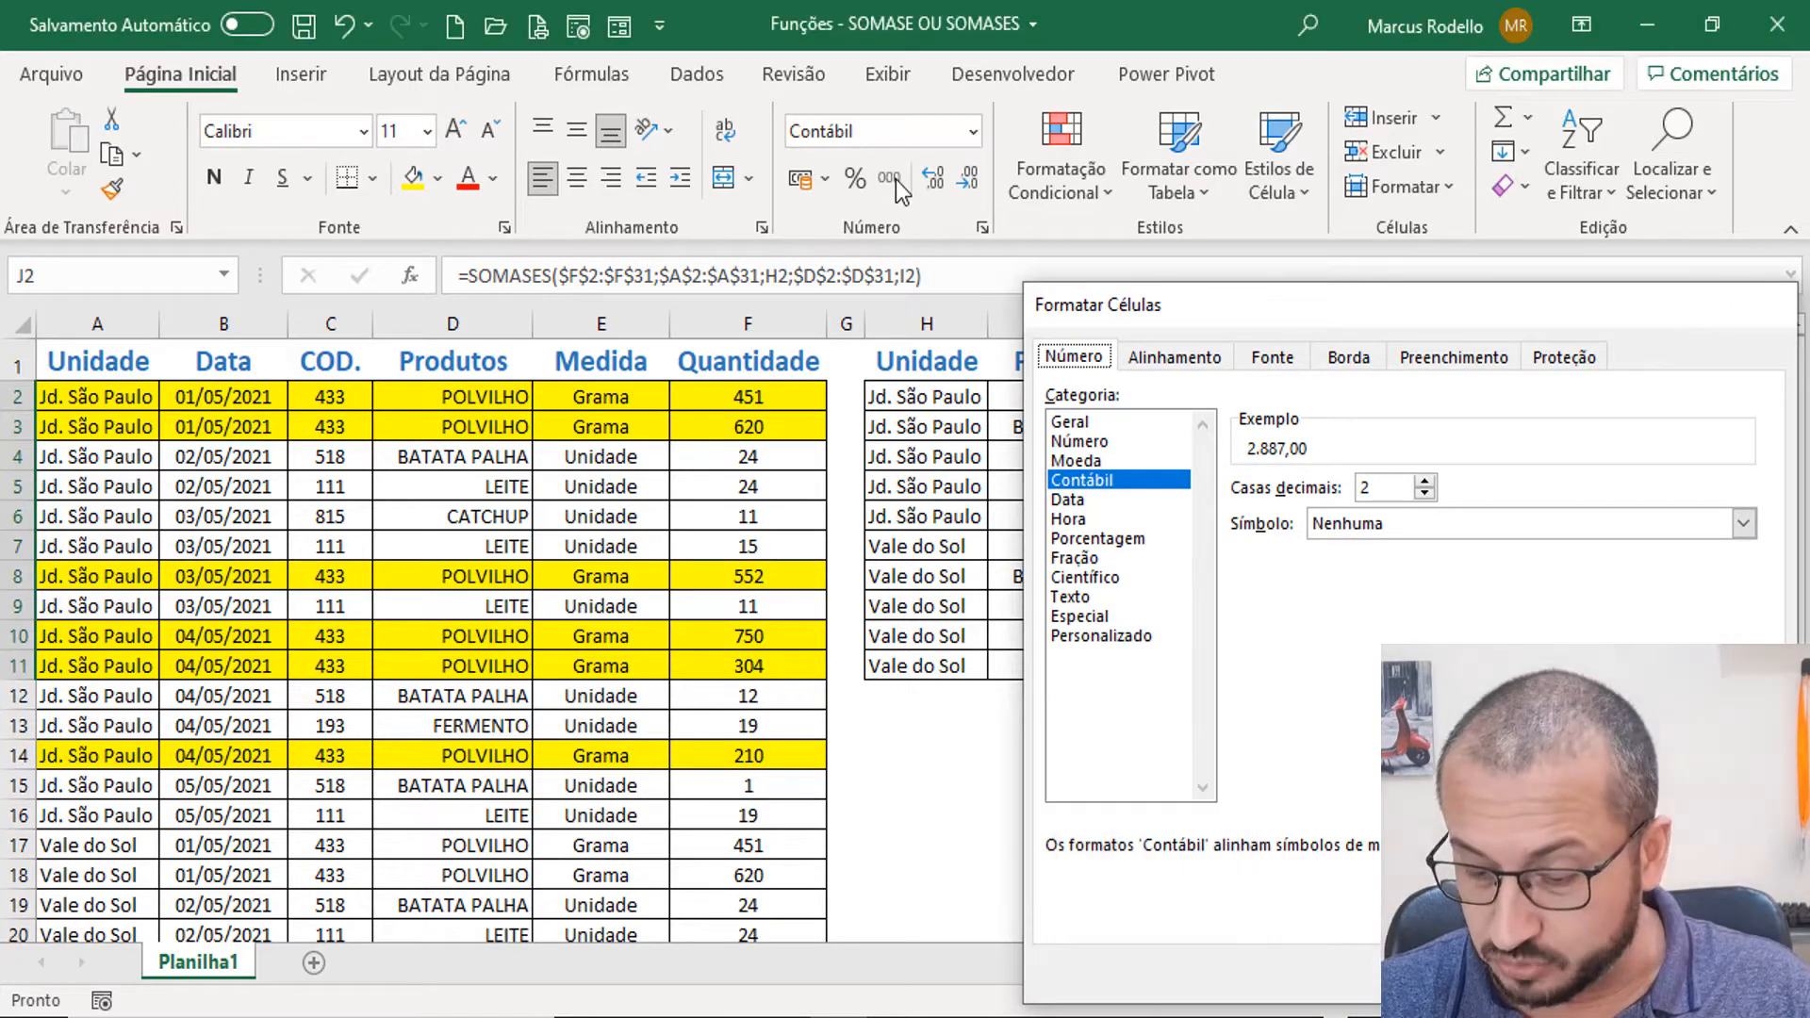
{"action": "key", "text": "Return"}
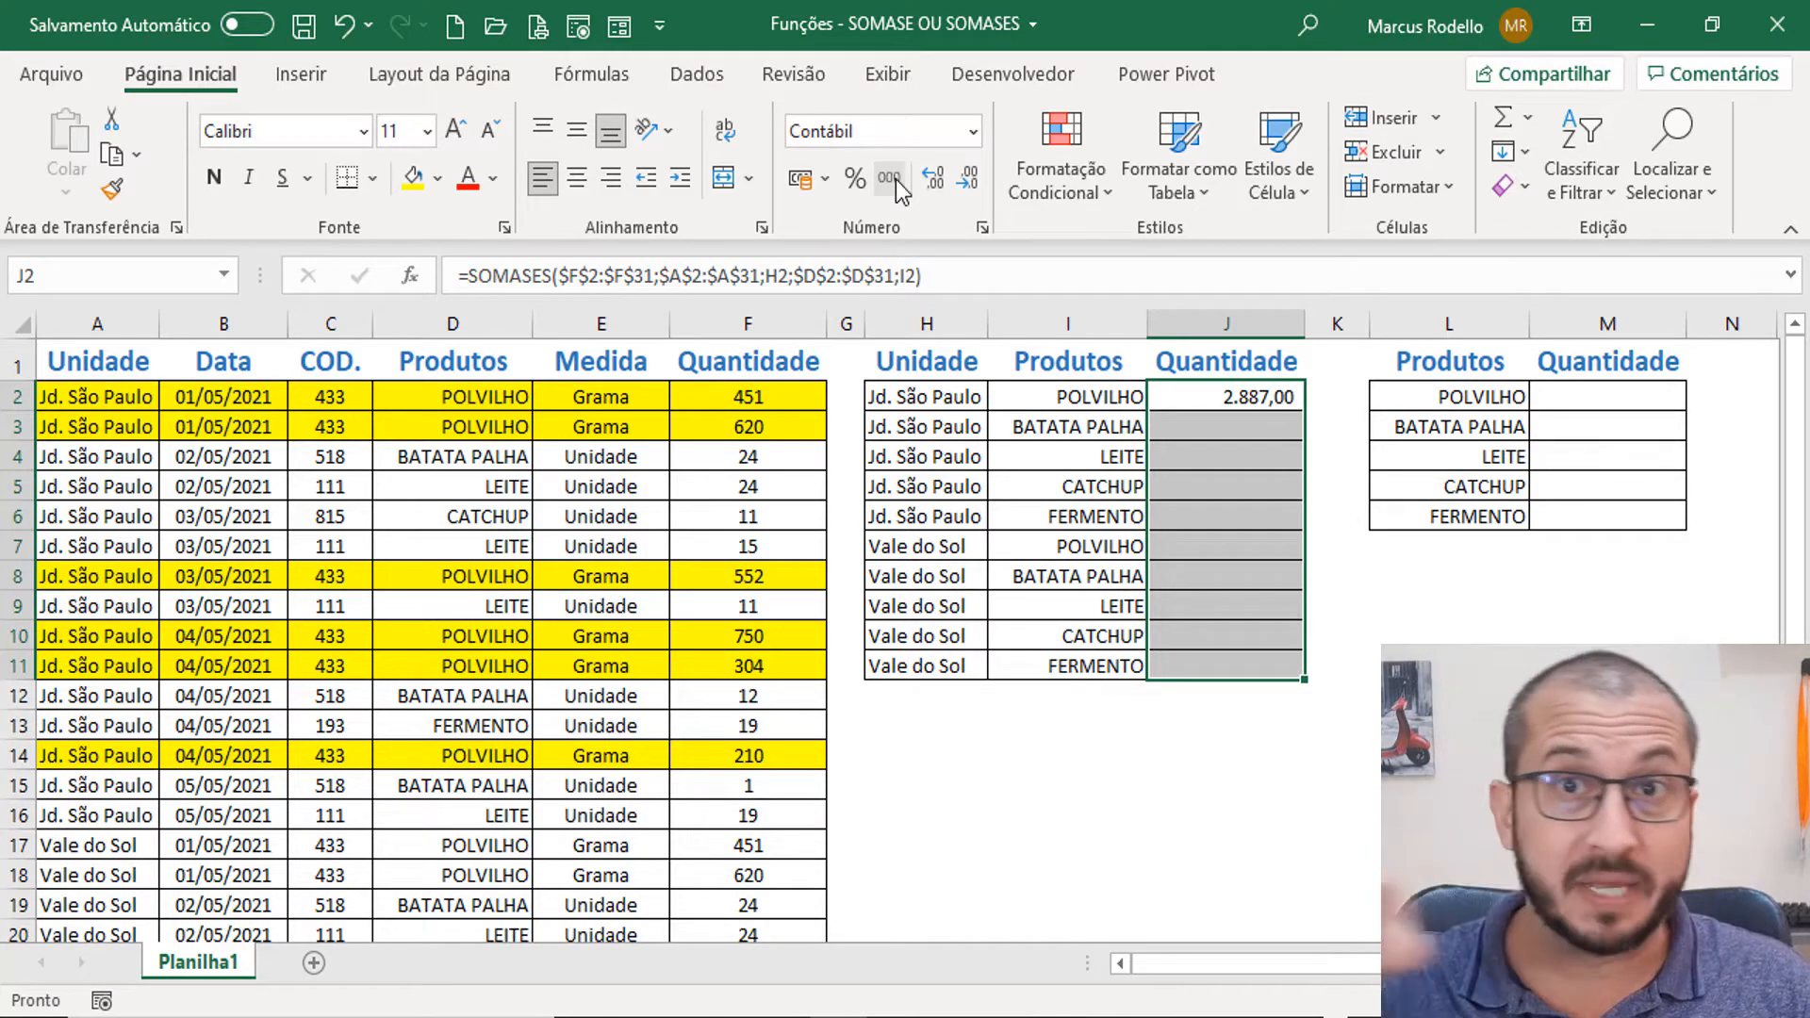
{"action": "key", "text": "ctrl+1"}
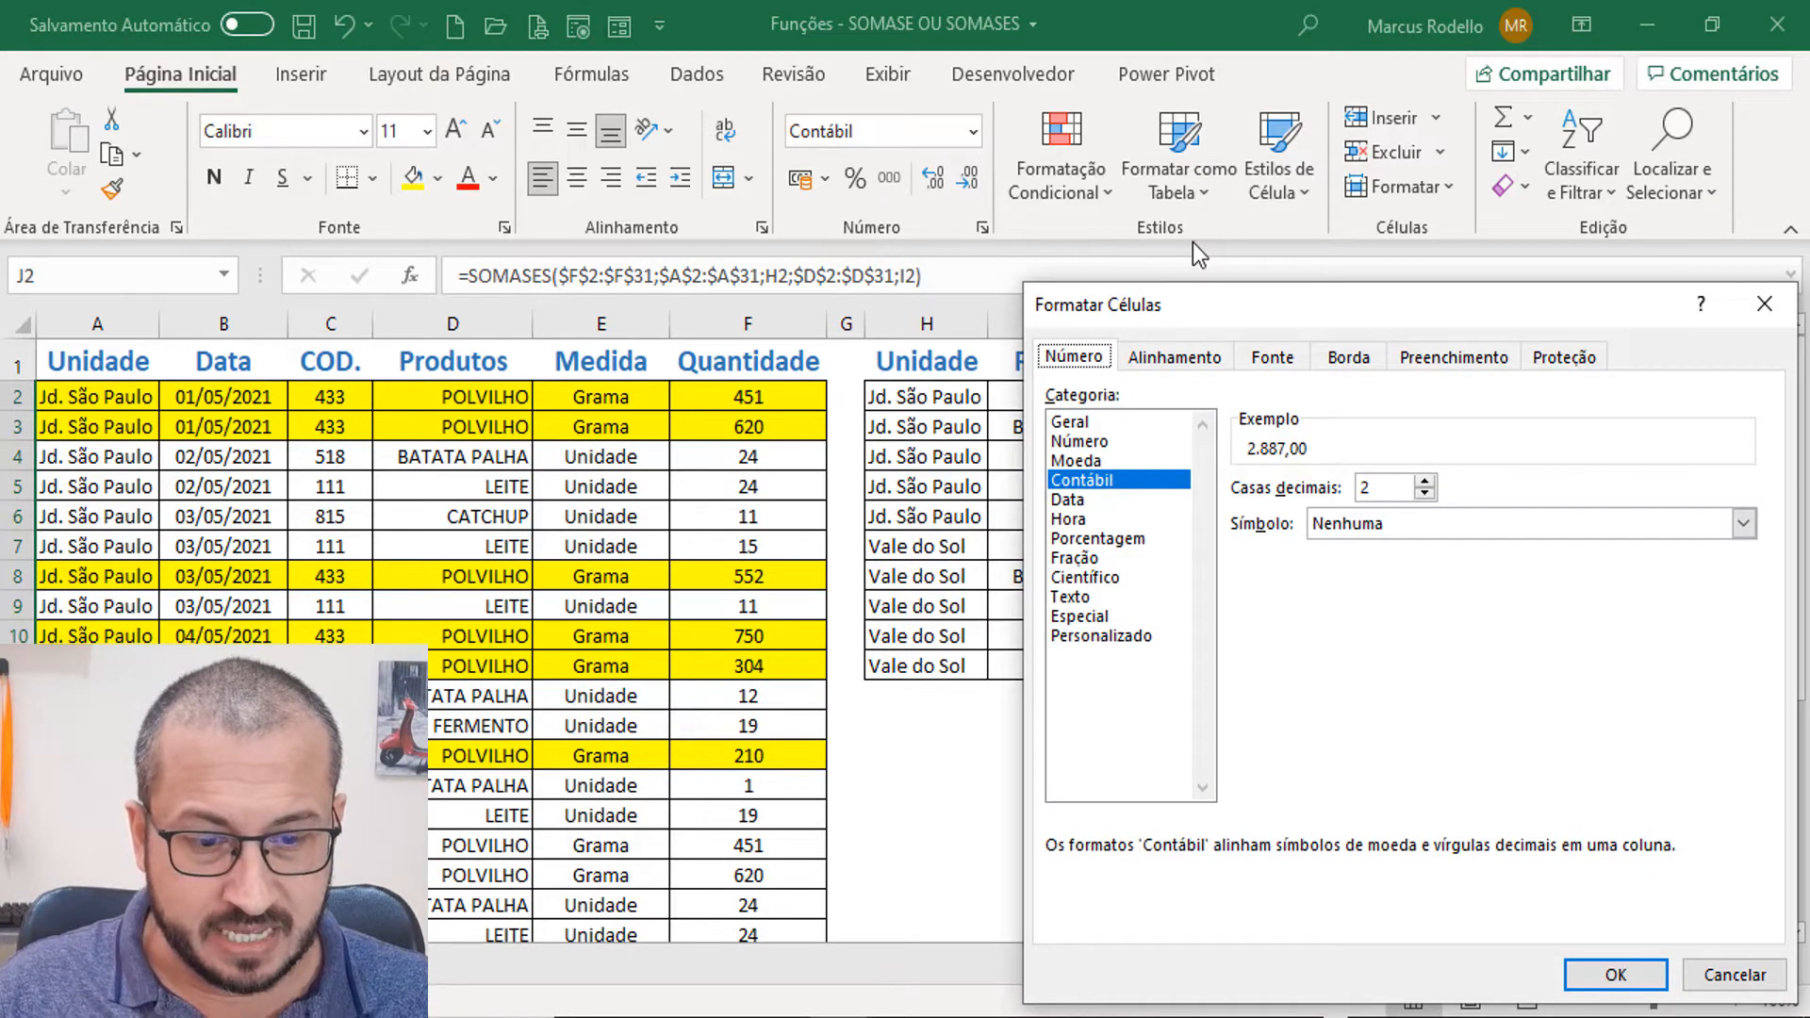
{"action": "left_click", "coordinate": [1118, 443]}
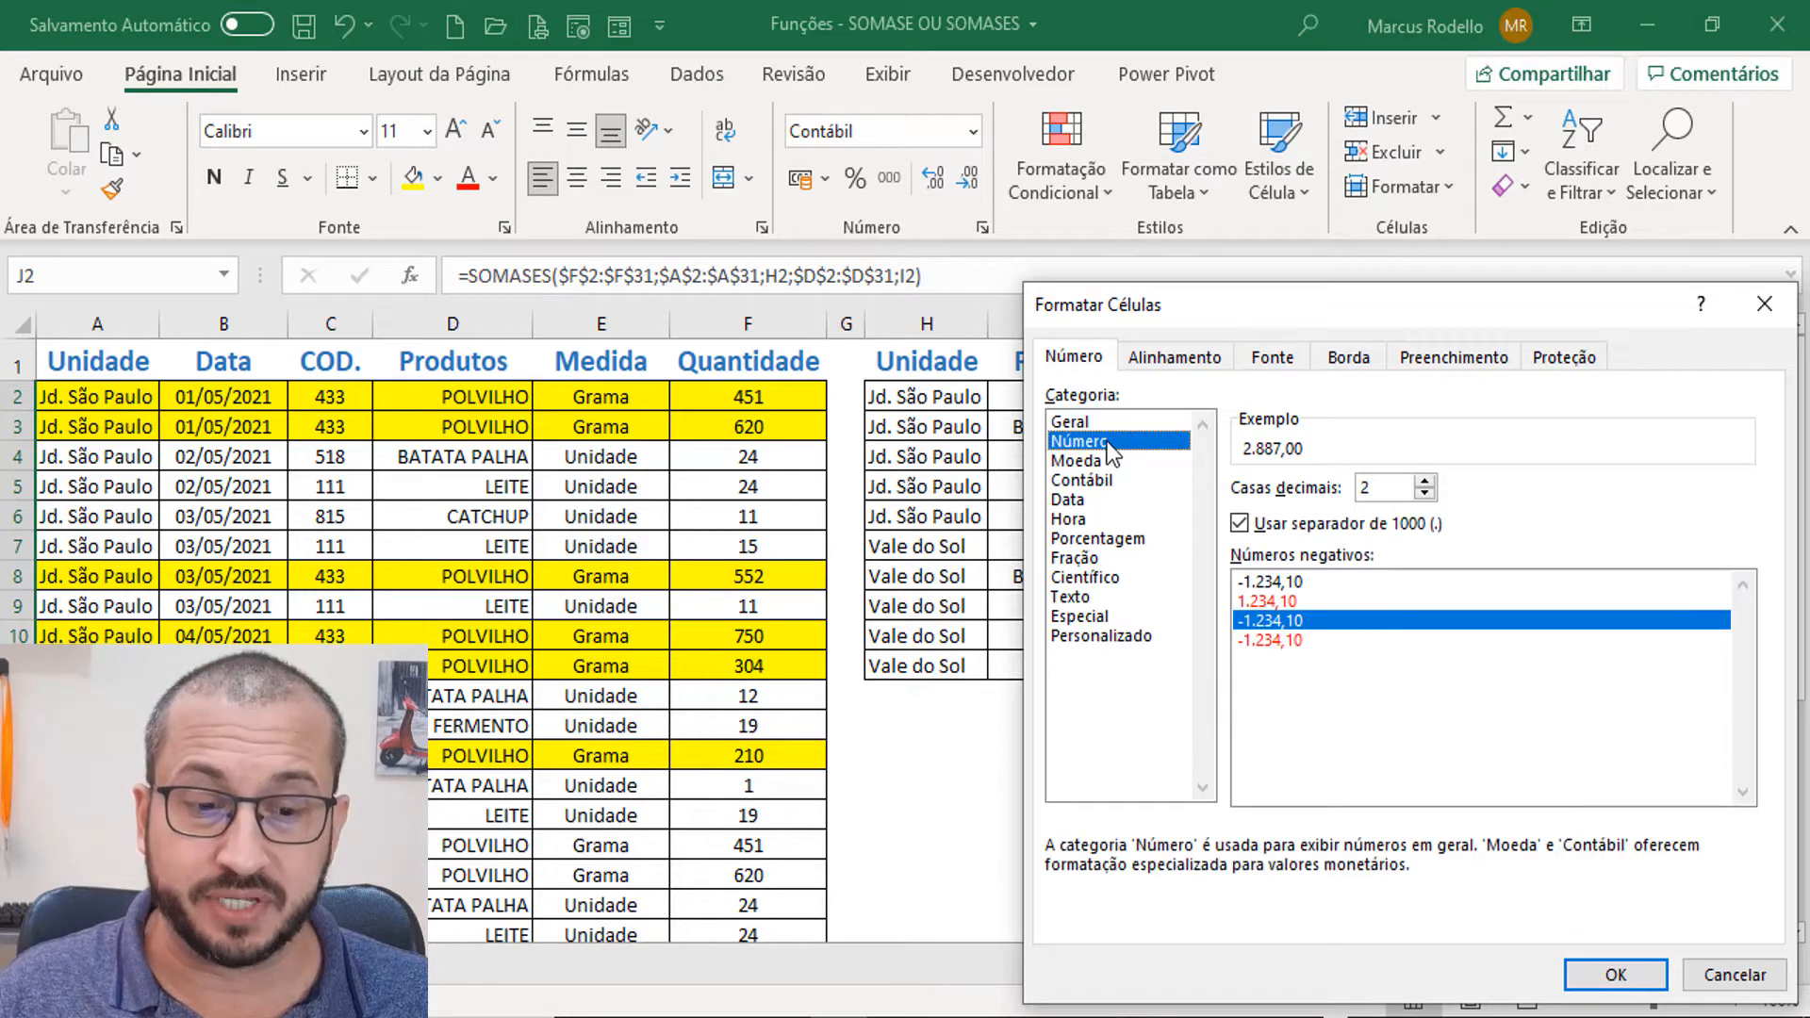
{"action": "left_click", "coordinate": [1425, 493]}
{"action": "left_click", "coordinate": [1424, 493]}
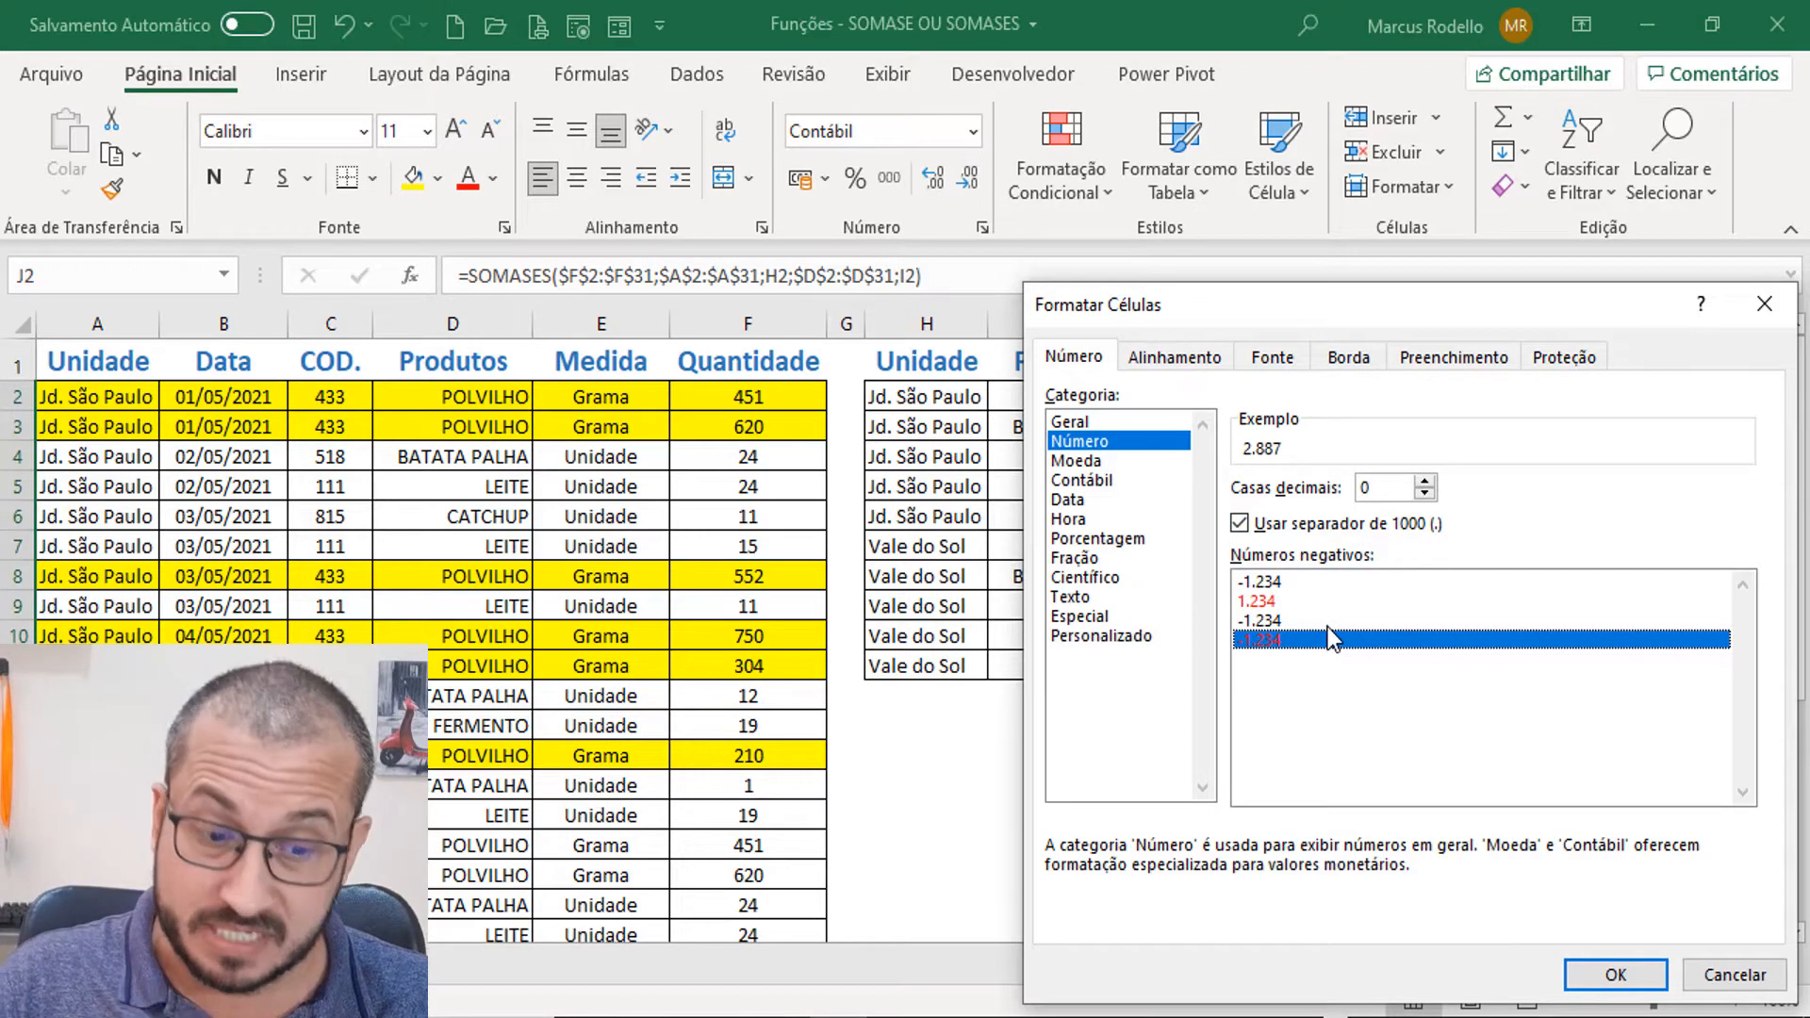
{"action": "left_click", "coordinate": [1616, 975]}
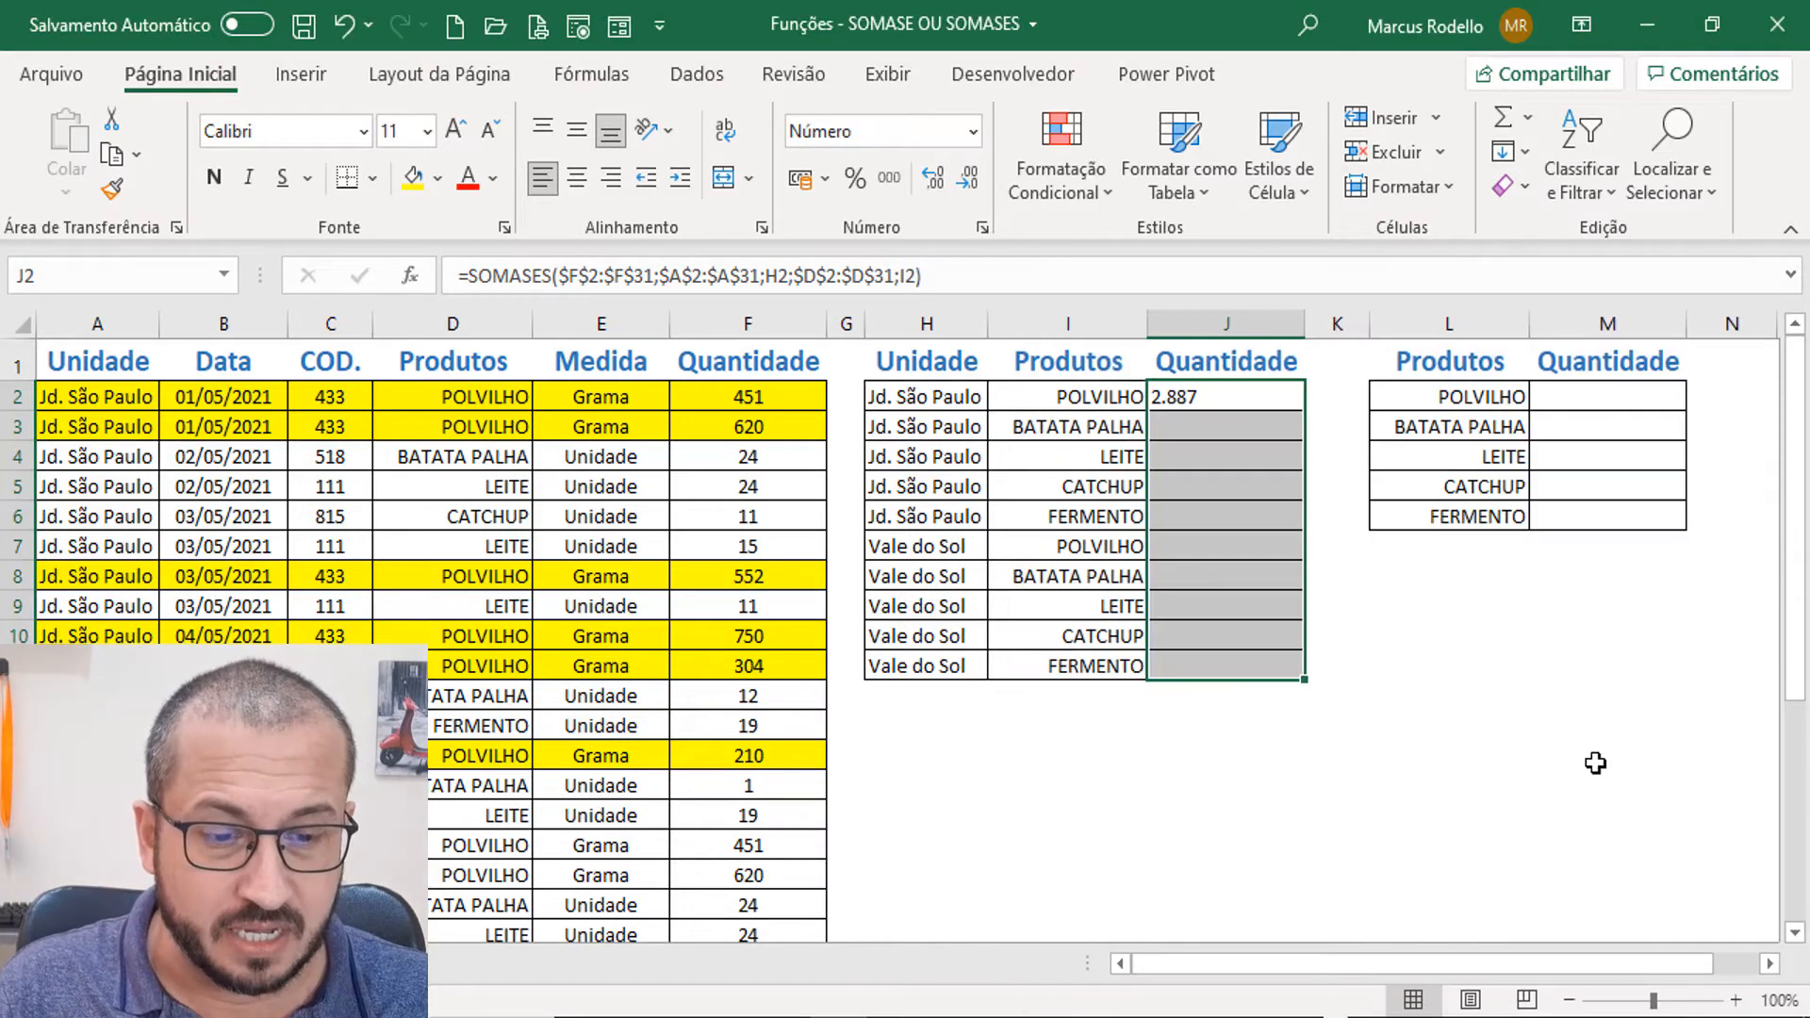
{"action": "left_click", "coordinate": [577, 177]}
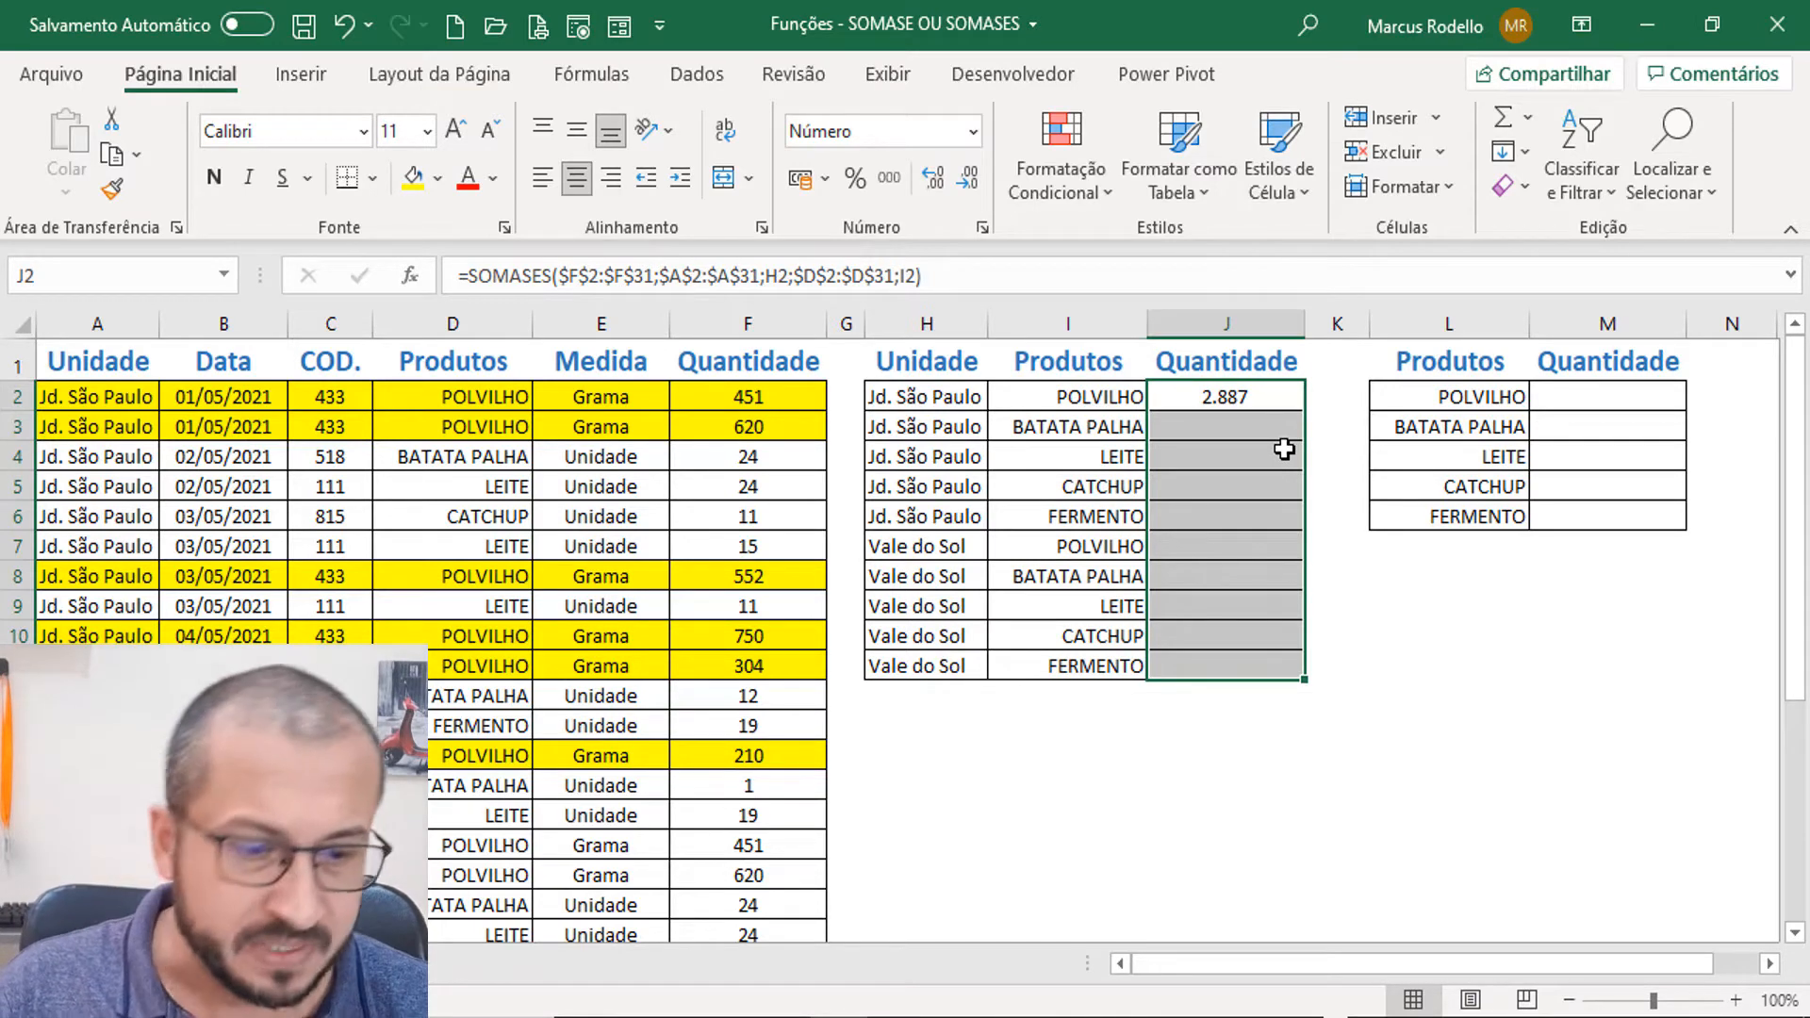
Check the J2 result against the sum of the highlighted POLVILHO quantities in F2, F3, F8, F10, F11 and F14.
{"action": "left_click", "coordinate": [1287, 403]}
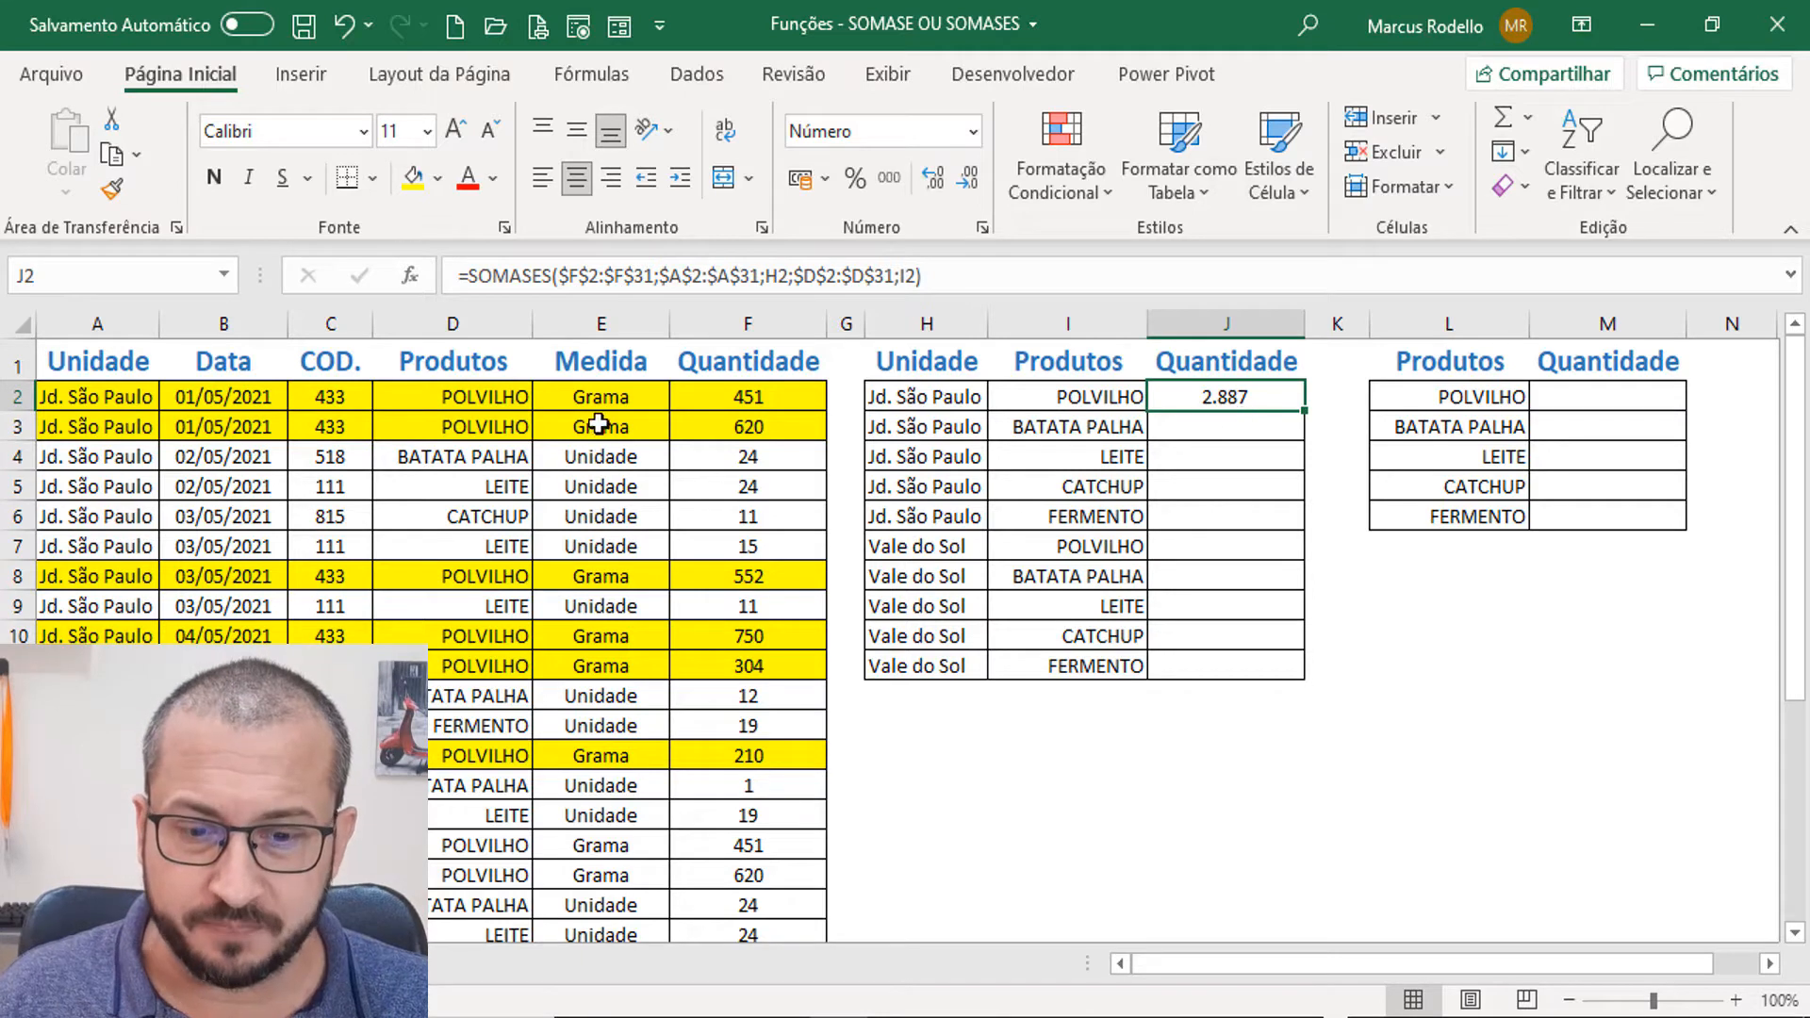
{"action": "left_click", "coordinate": [769, 396]}
{"action": "left_click_drag", "start_coordinate": [768, 396], "coordinate": [772, 427]}
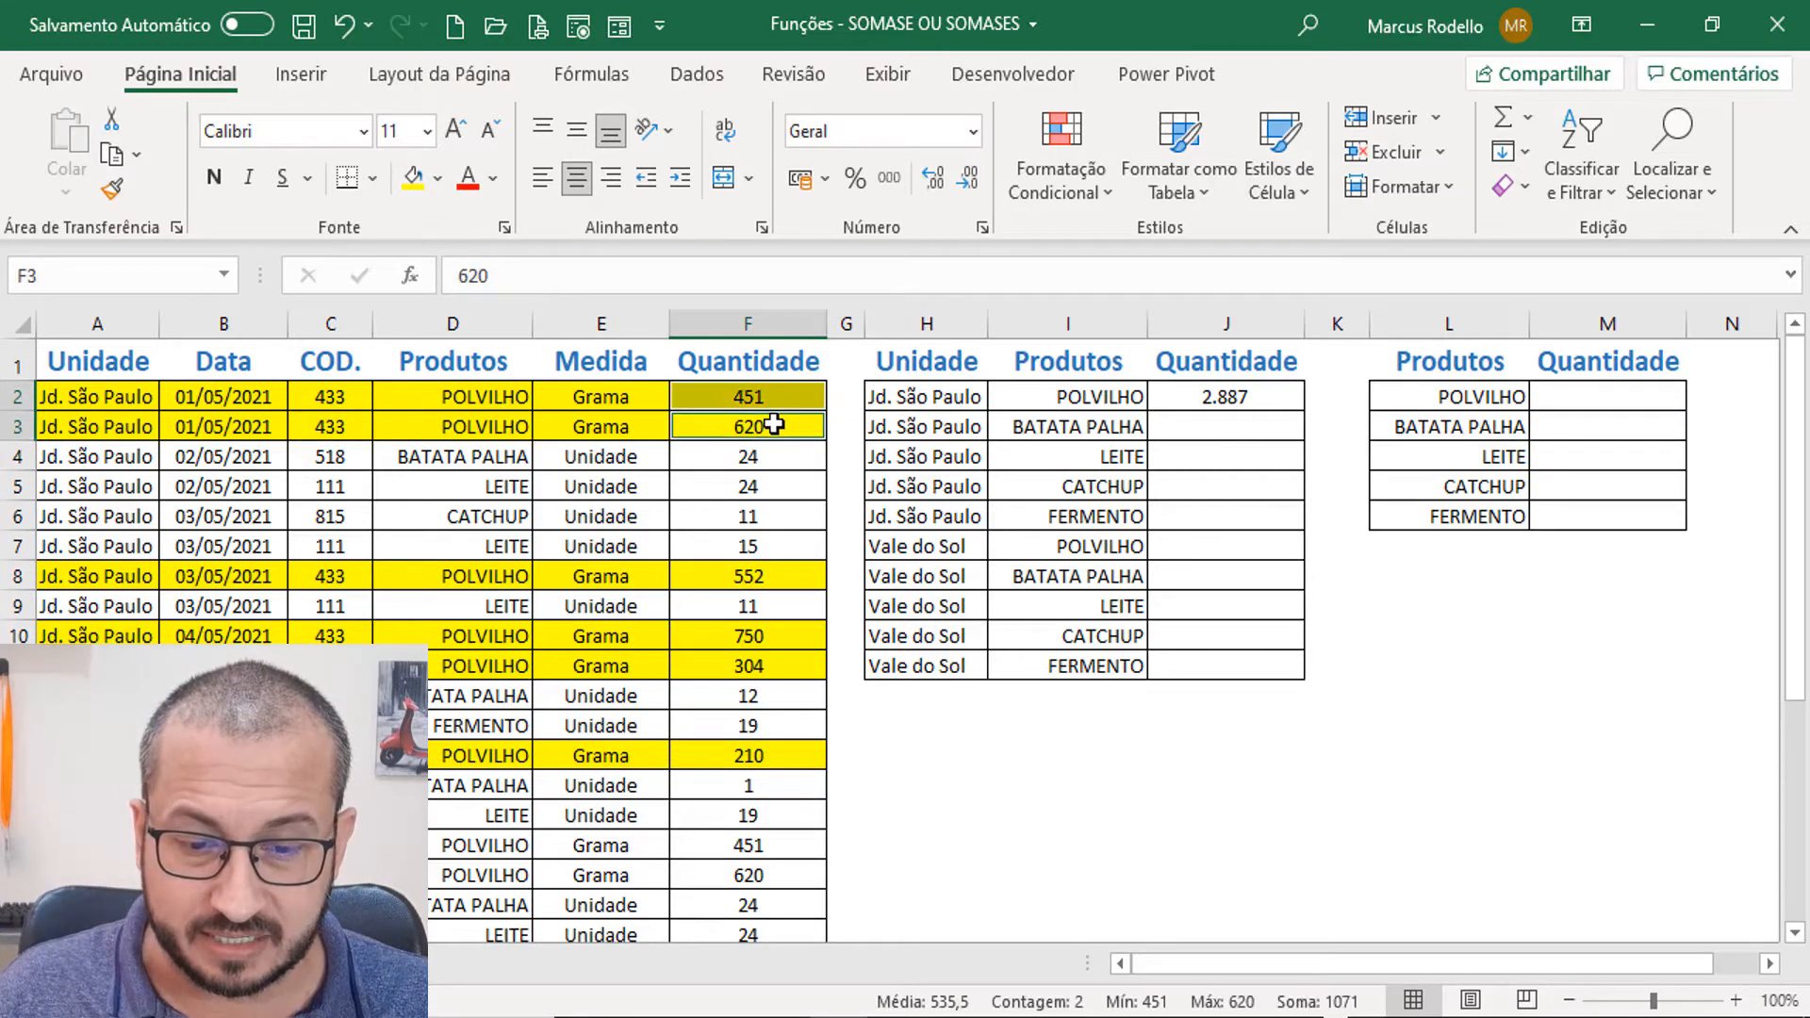
{"action": "left_click", "coordinate": [780, 576], "text": "ctrl"}
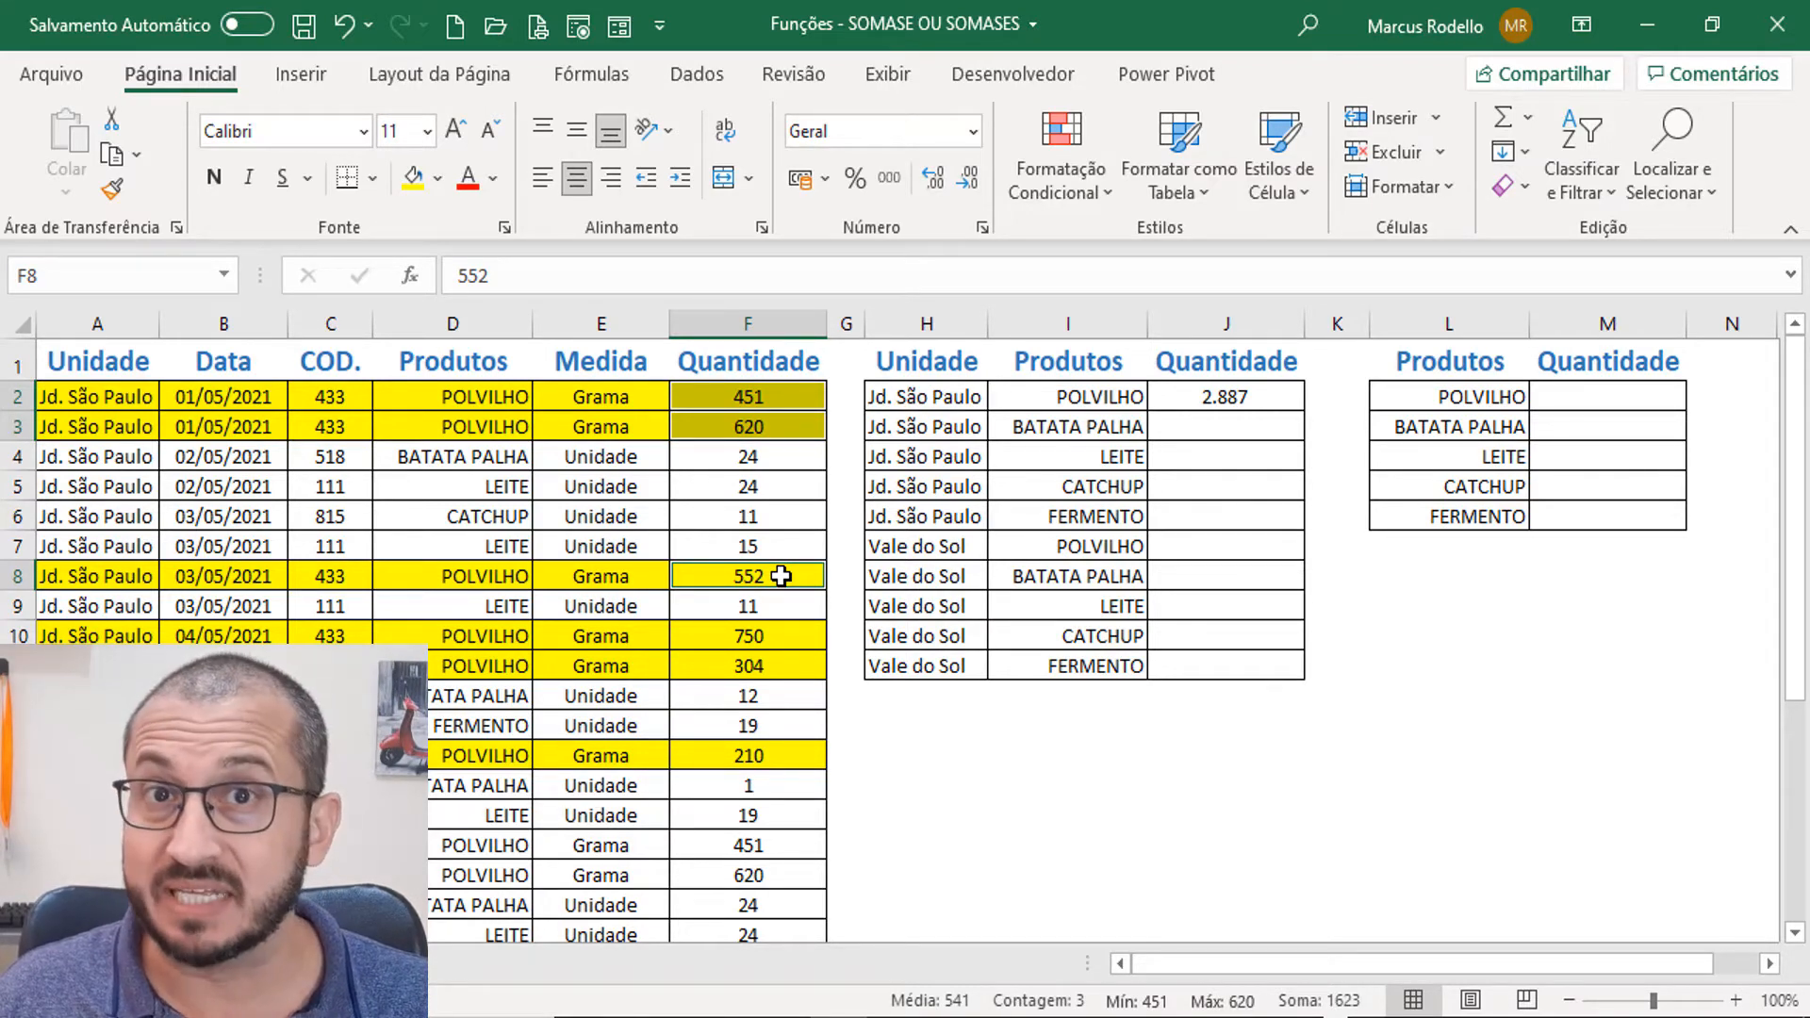
{"action": "left_click", "coordinate": [792, 397]}
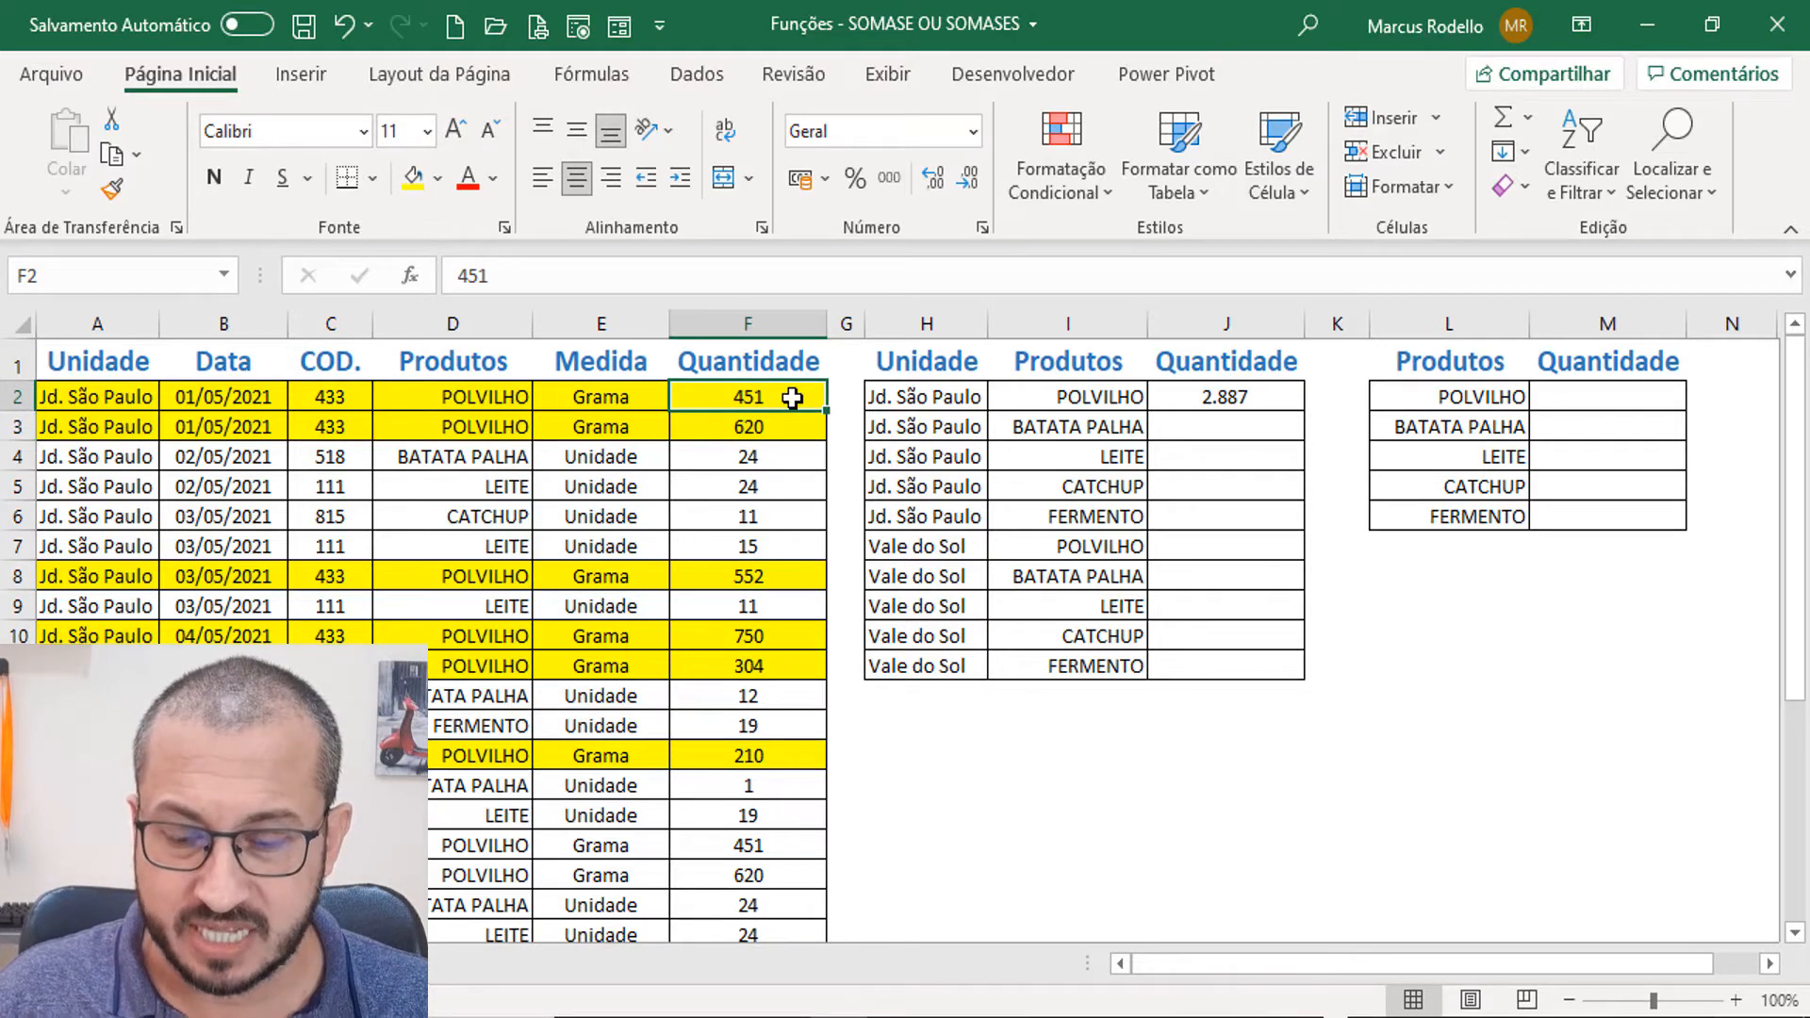
{"action": "left_click", "coordinate": [755, 426], "text": "ctrl"}
{"action": "left_click", "coordinate": [768, 566], "text": "ctrl"}
{"action": "left_click", "coordinate": [759, 636], "text": "ctrl"}
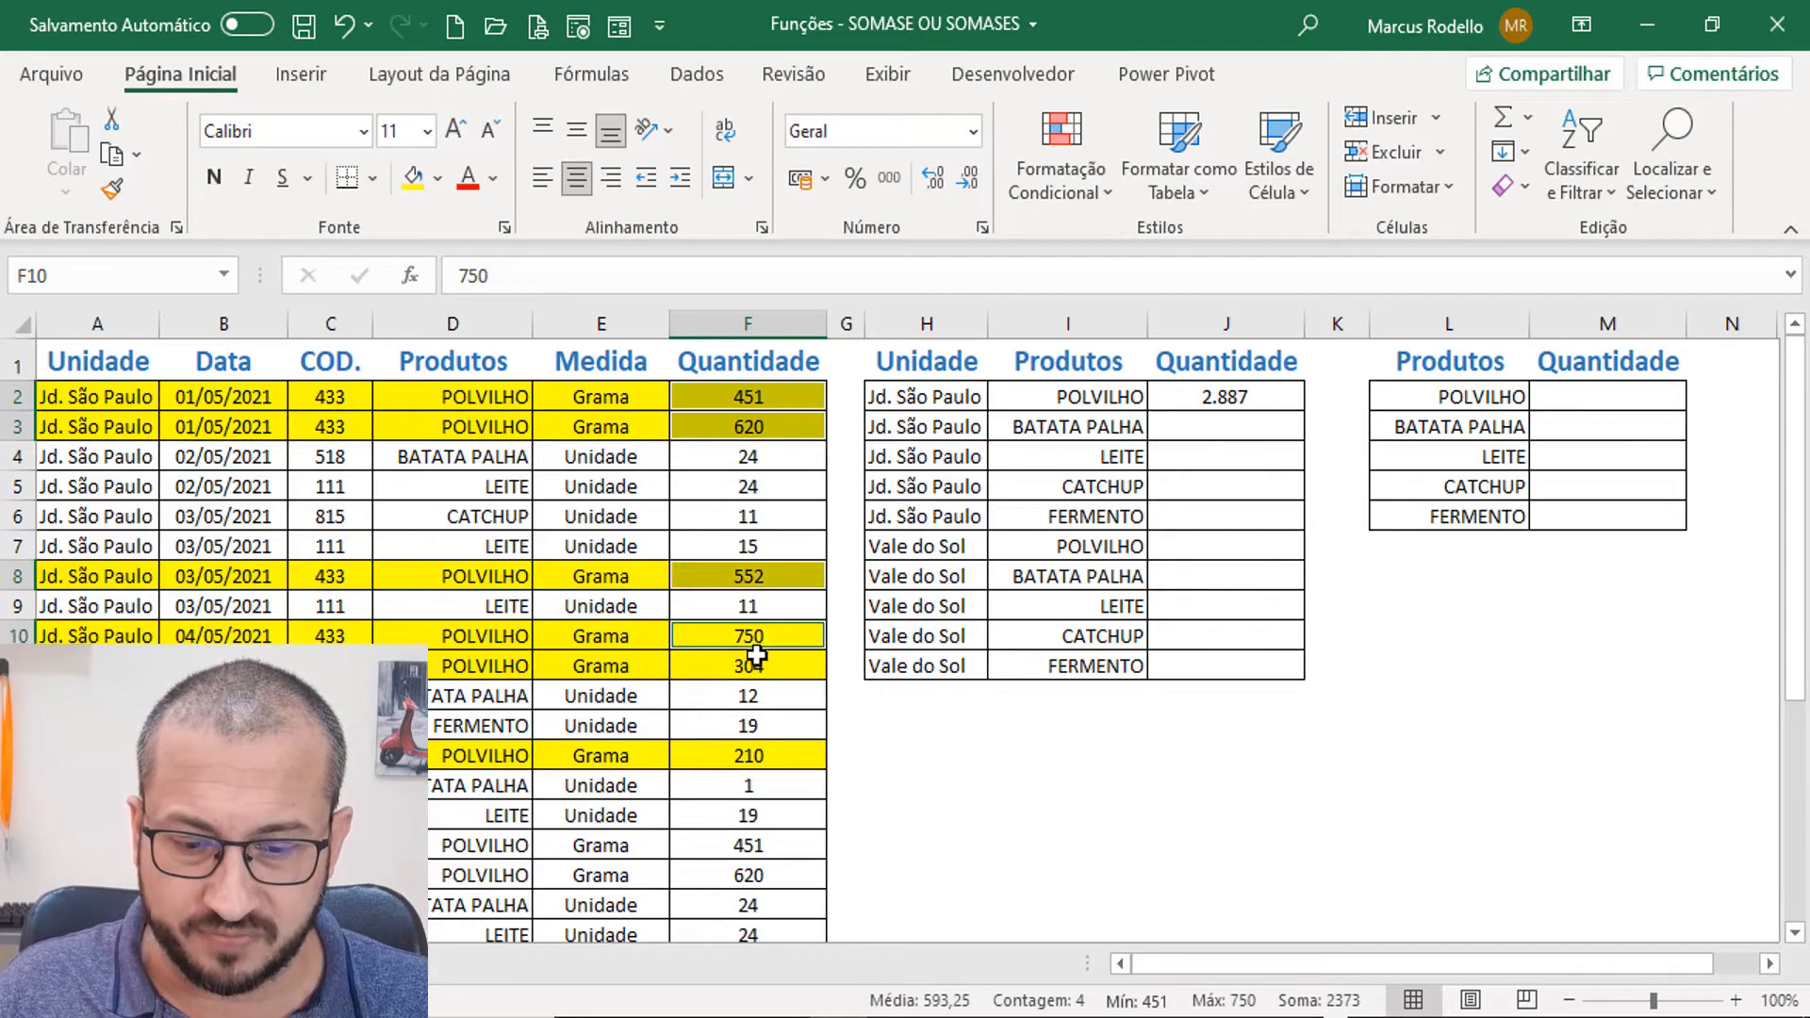
{"action": "left_click", "coordinate": [759, 666], "text": "ctrl"}
{"action": "left_click", "coordinate": [765, 754], "text": "ctrl"}
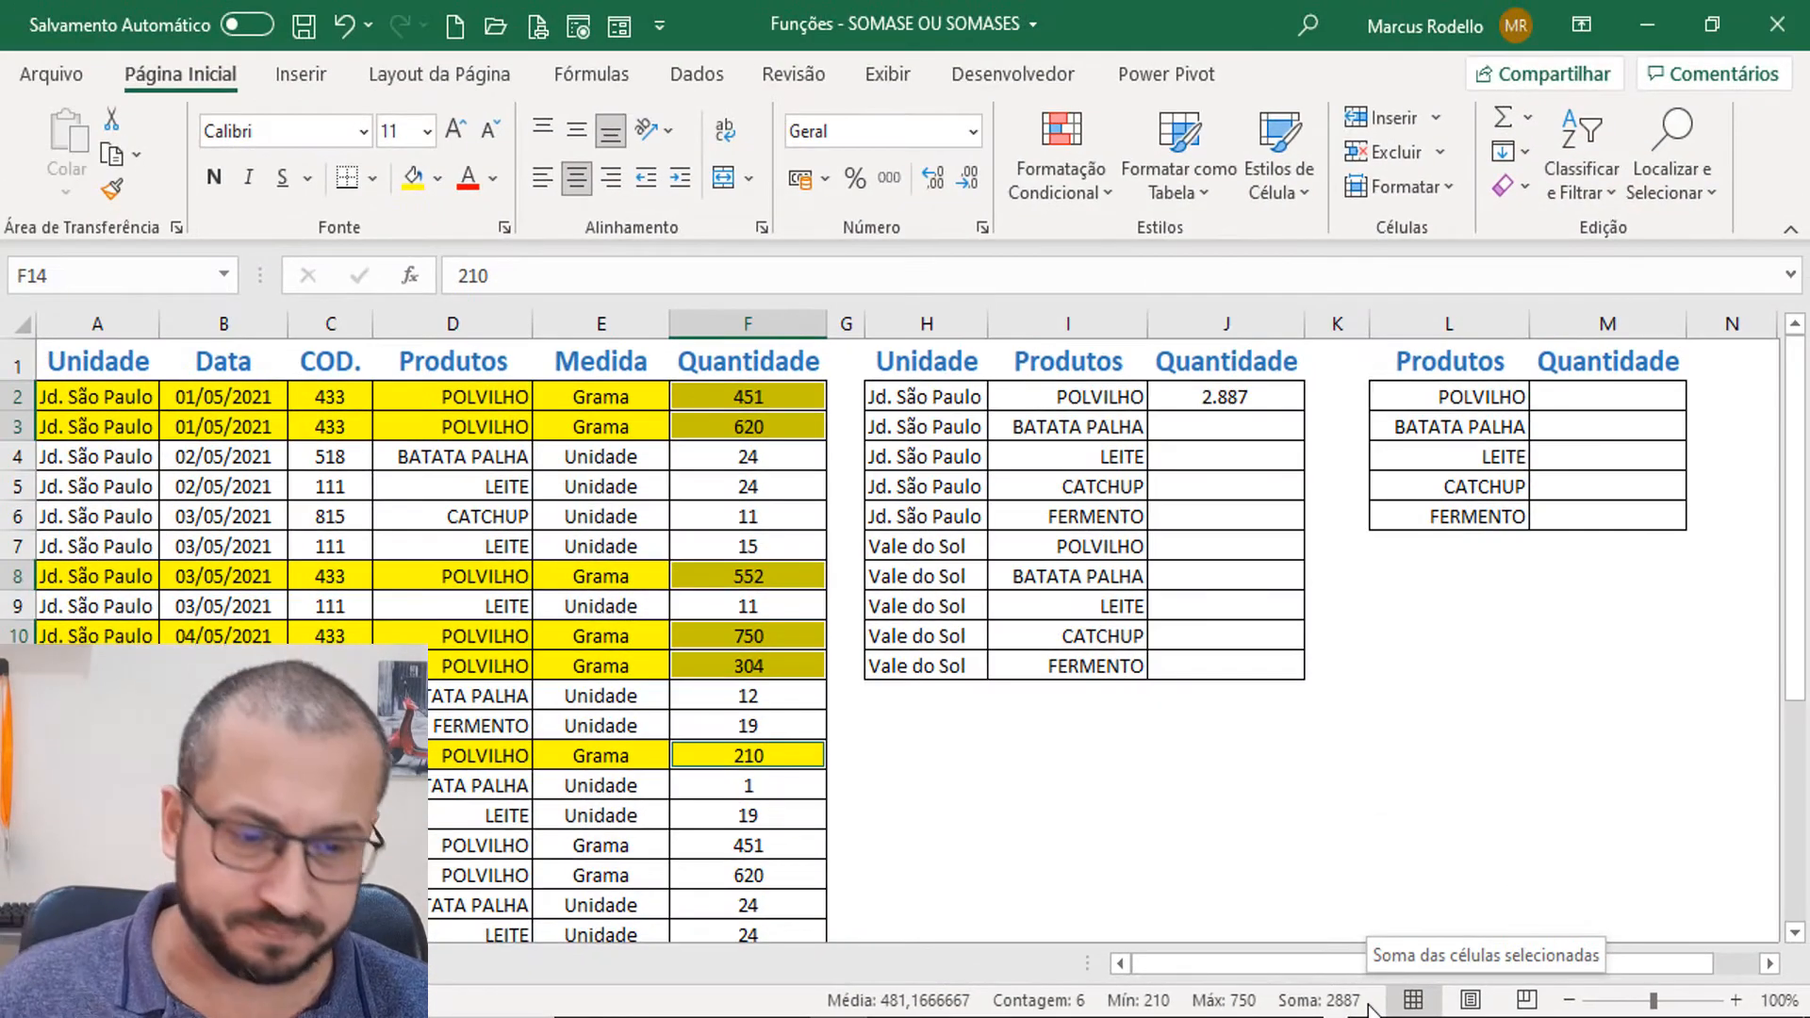
{"action": "left_click", "coordinate": [1386, 602]}
Copy the SOMASES formula from J2 down to J11 and review the Vale do Sol results in J7:J11.
{"action": "left_click", "coordinate": [1291, 396]}
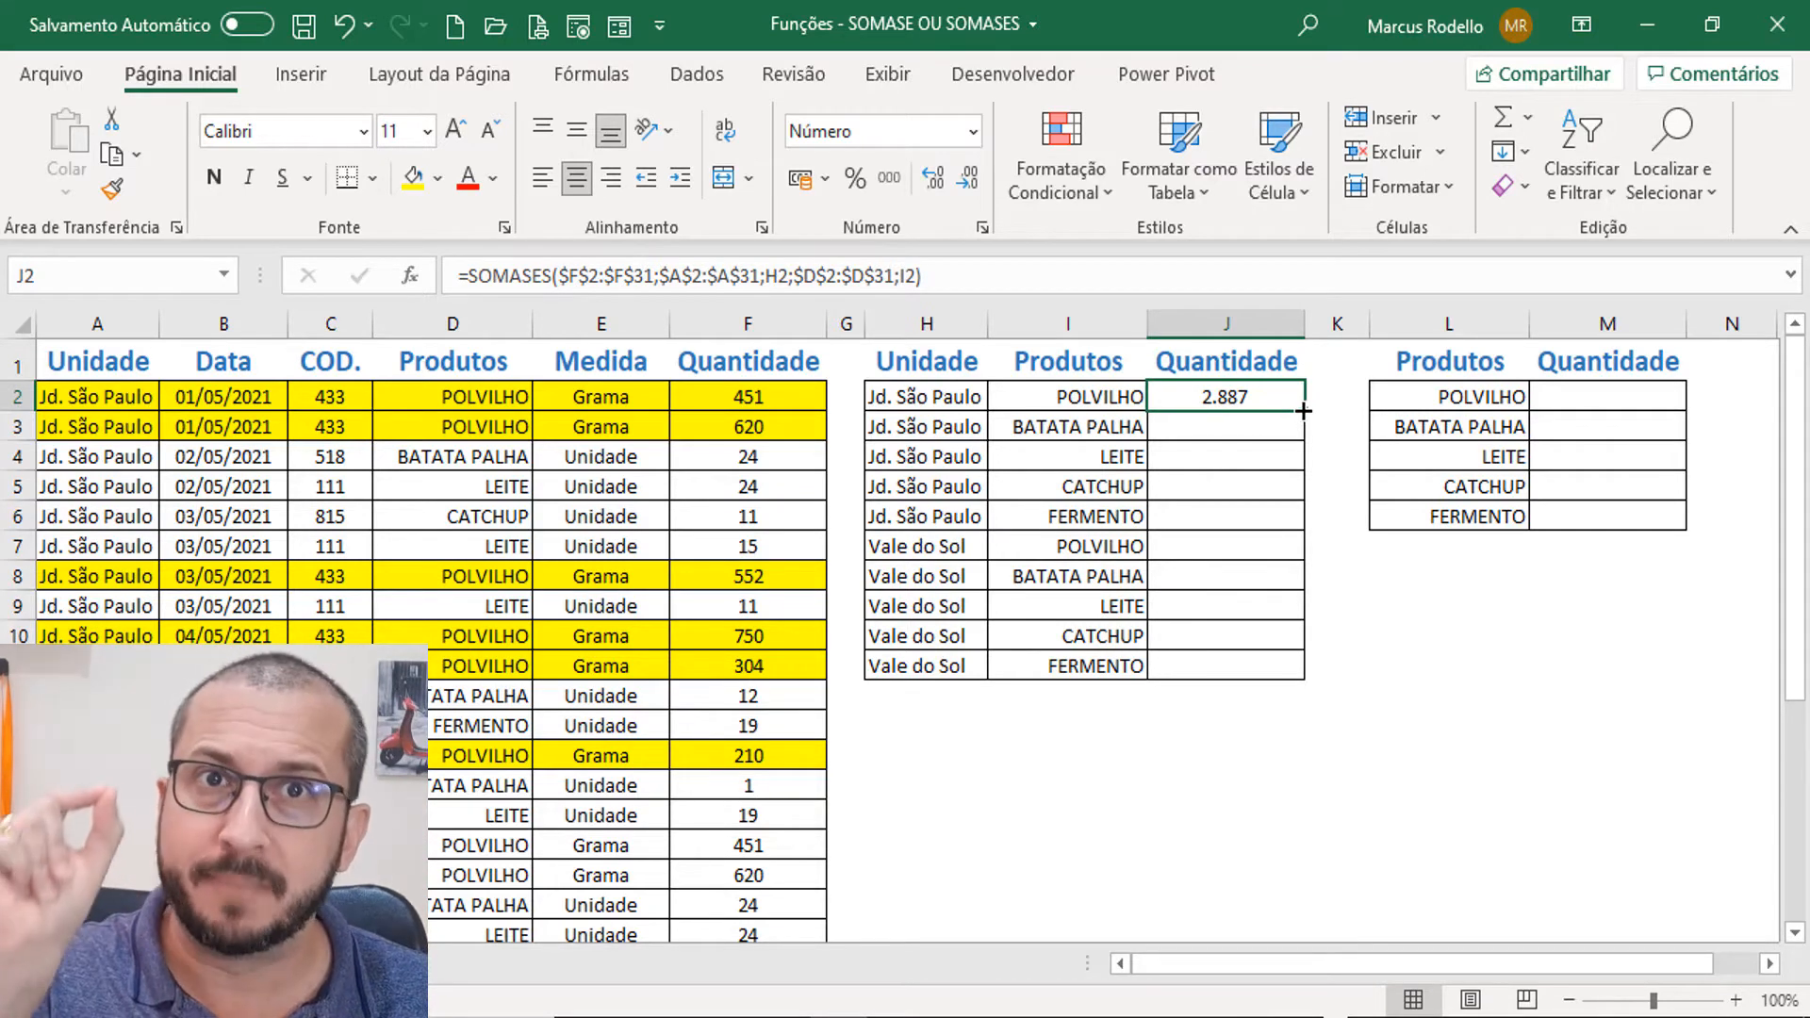
{"action": "left_click_drag", "start_coordinate": [1303, 411], "coordinate": [1285, 691]}
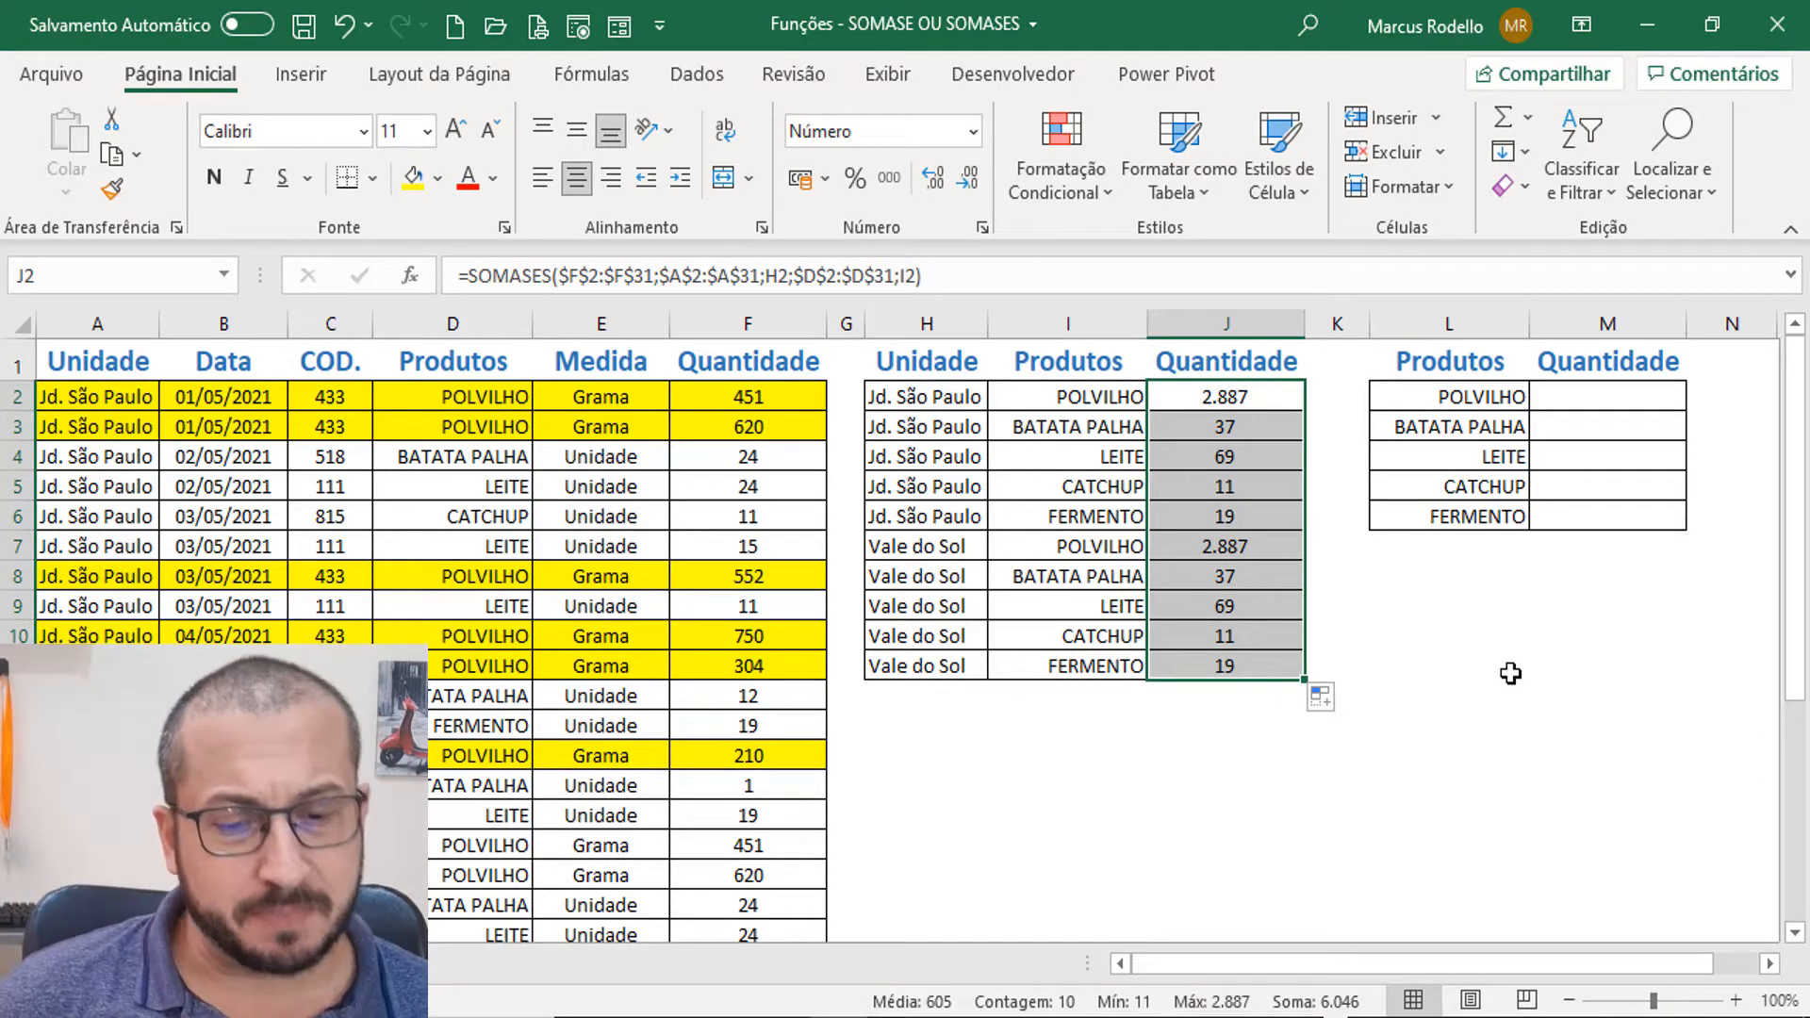
{"action": "left_click", "coordinate": [1276, 549]}
{"action": "left_click_drag", "start_coordinate": [1276, 549], "coordinate": [1273, 666]}
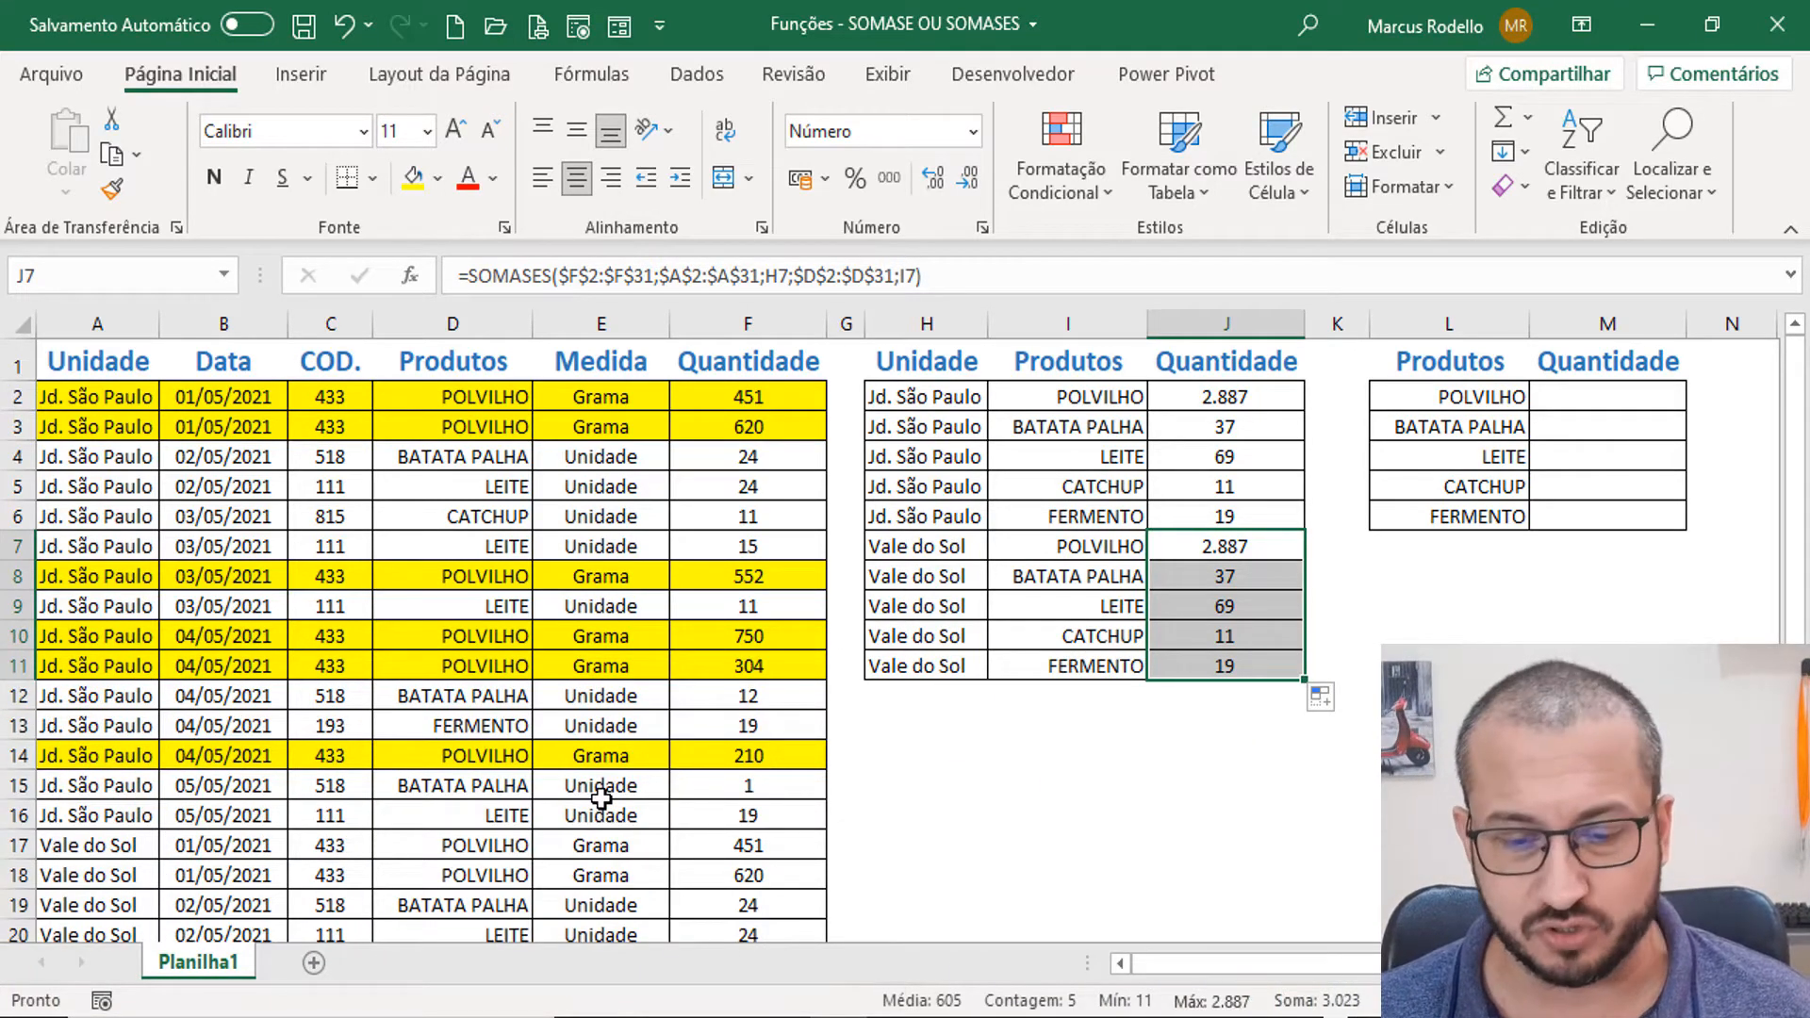
Set the first Vale do Sol POLVILHO quantity, in F17, to 600 and check the corresponding total in J7.
{"action": "left_click_drag", "start_coordinate": [94, 846], "coordinate": [793, 851]}
{"action": "left_click", "coordinate": [796, 847]}
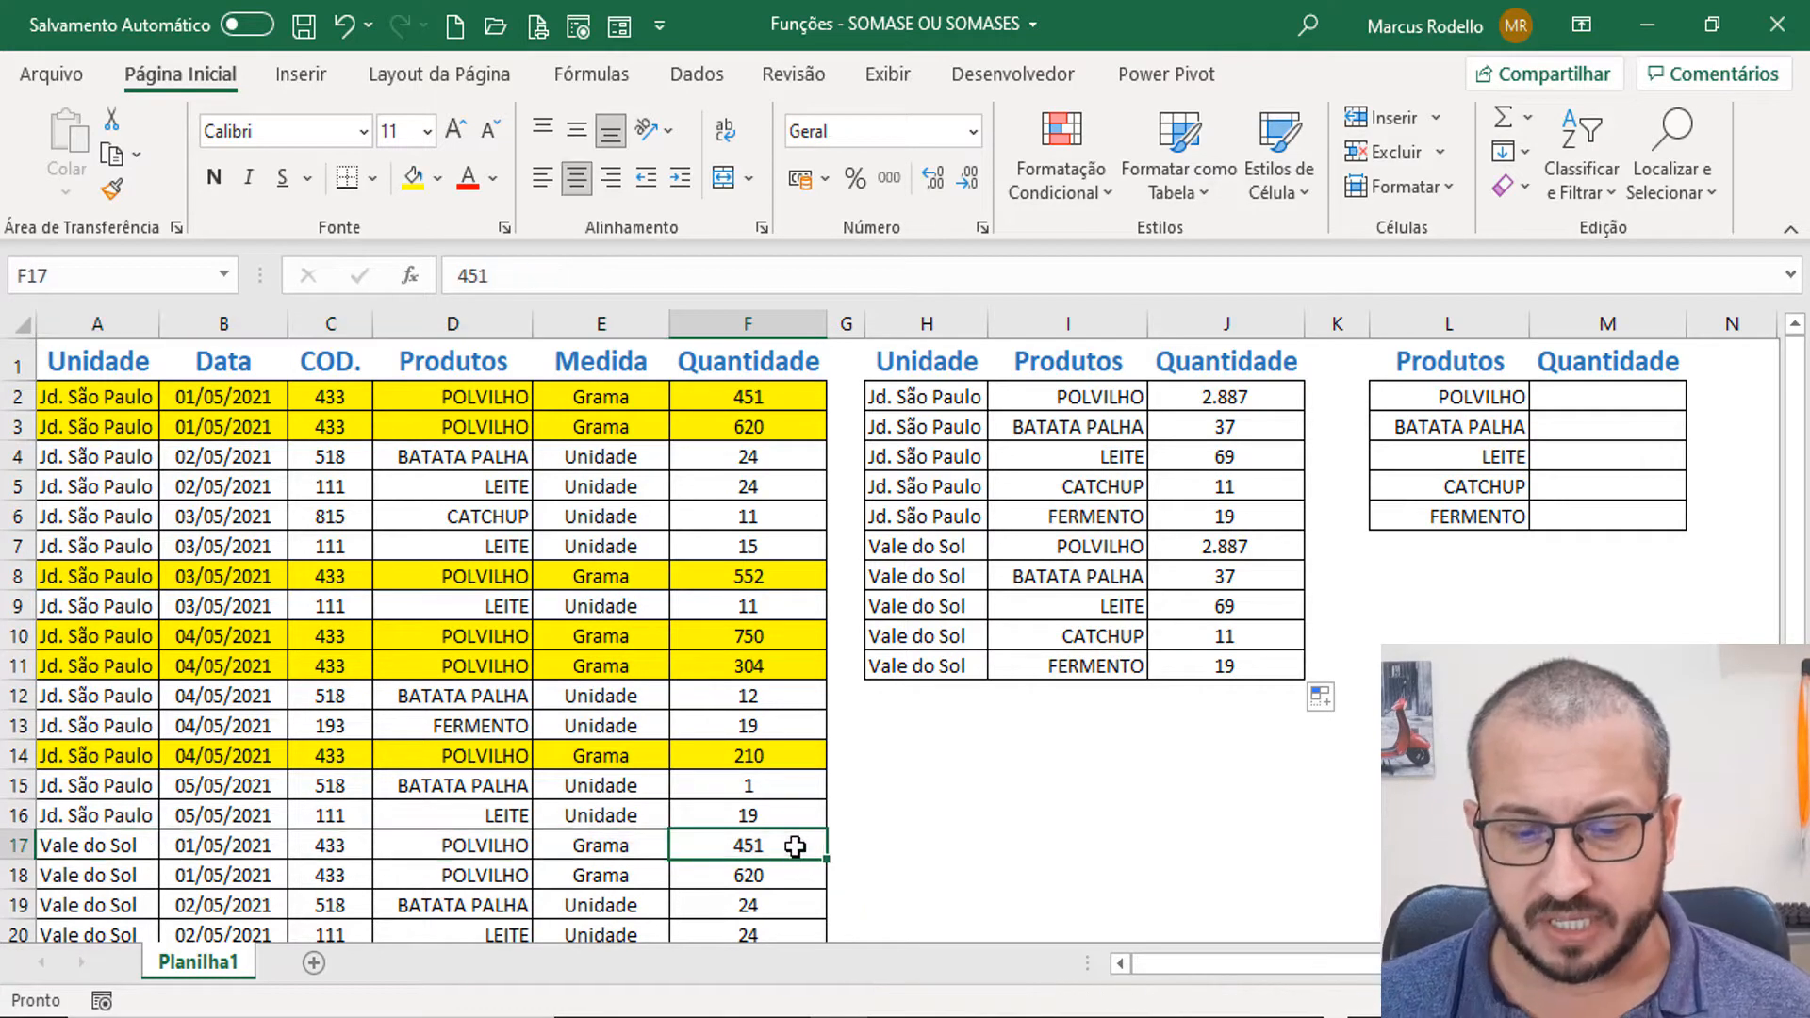
{"action": "type", "text": "600"}
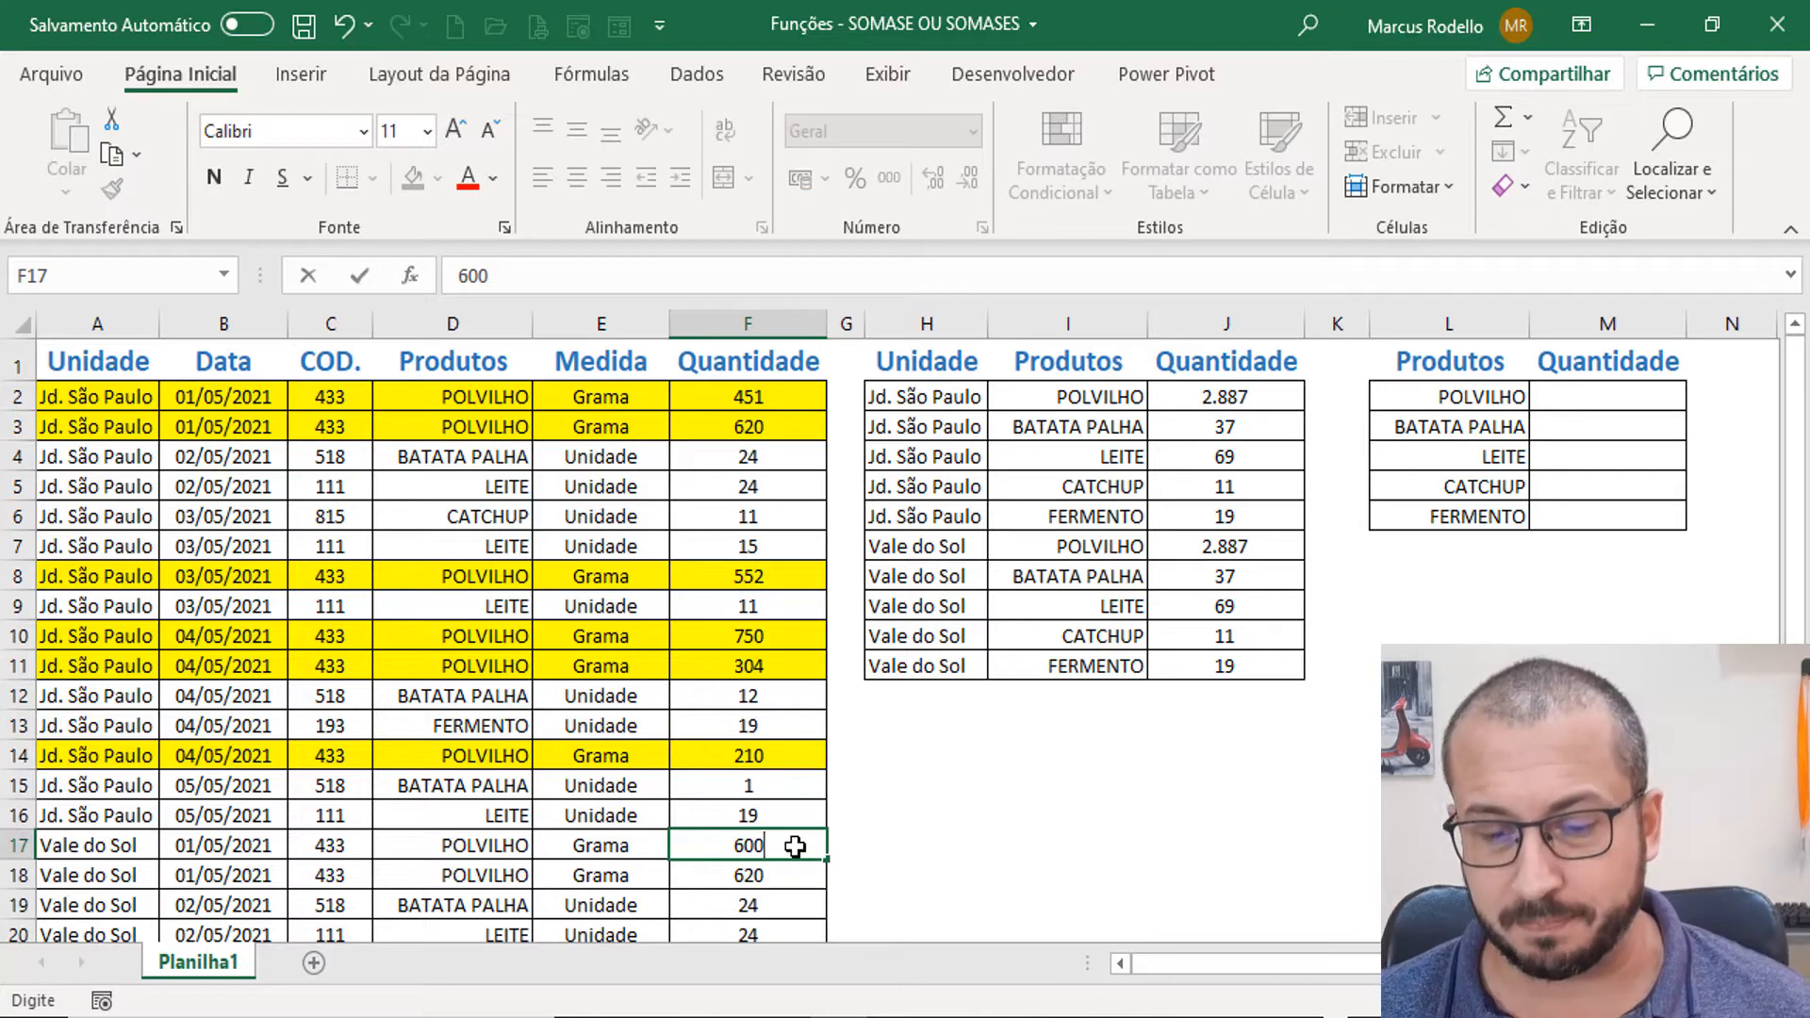
{"action": "key", "text": "Return"}
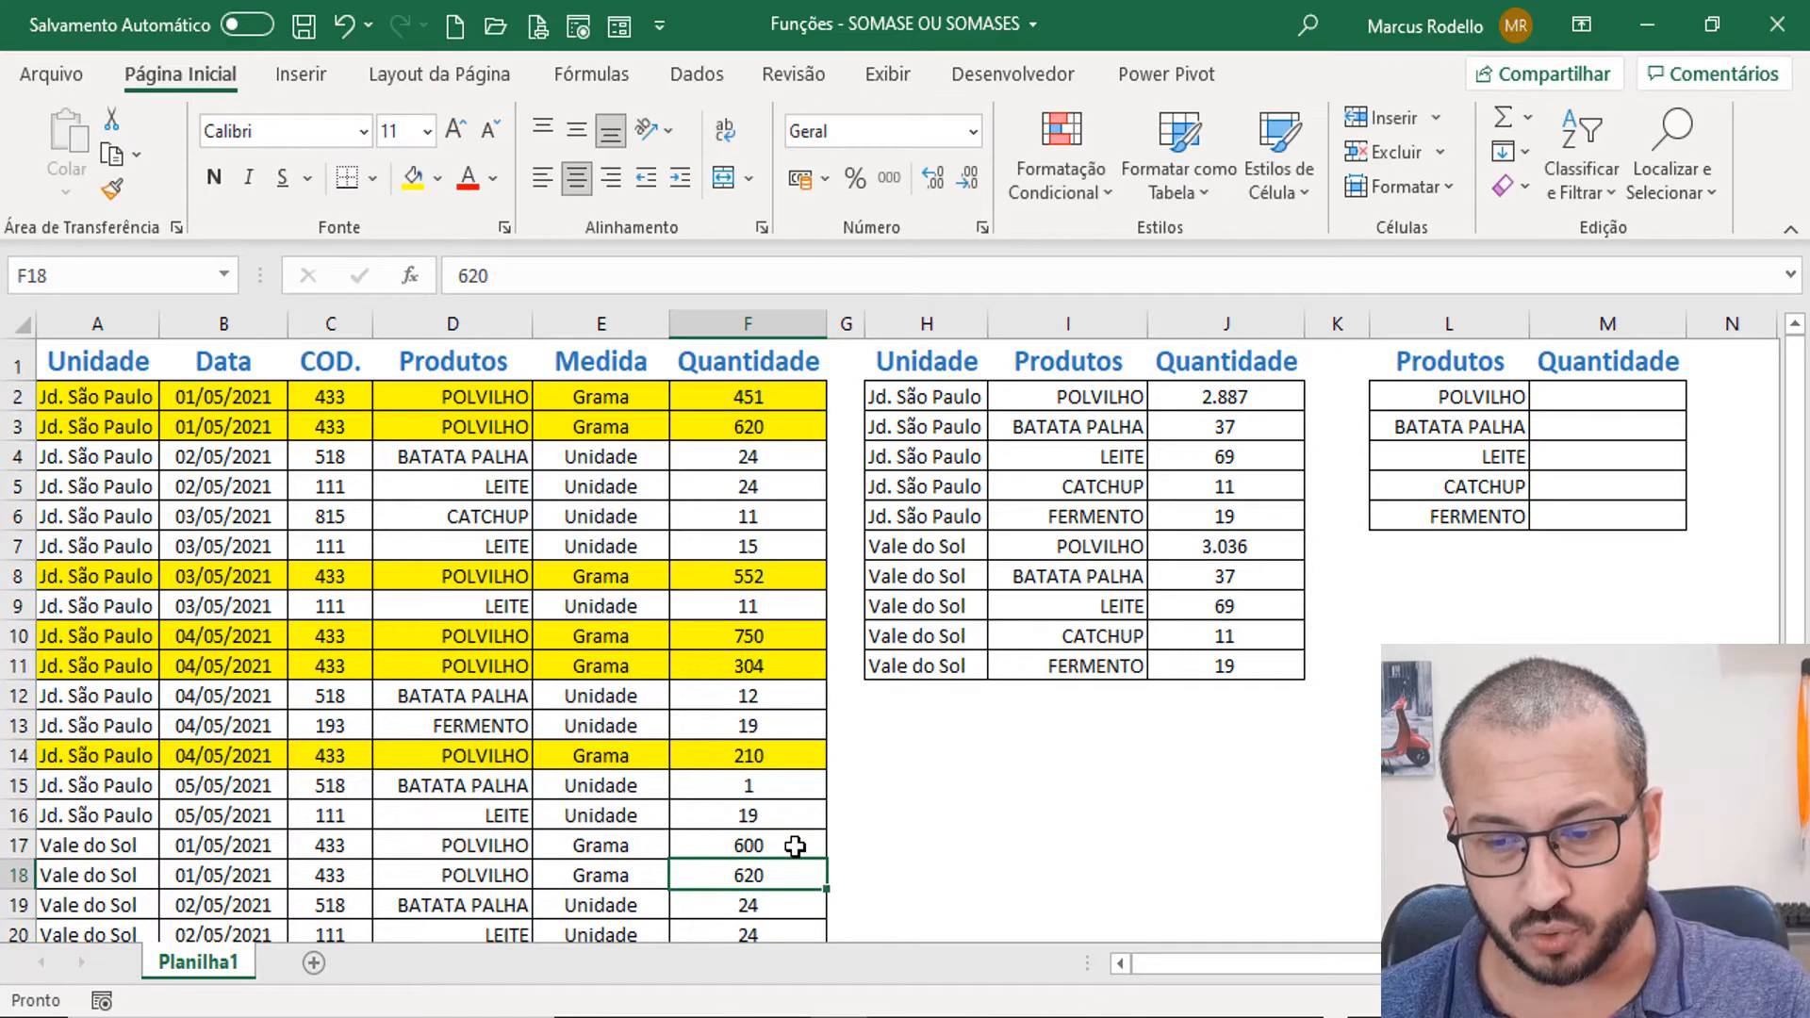
{"action": "left_click", "coordinate": [1254, 542]}
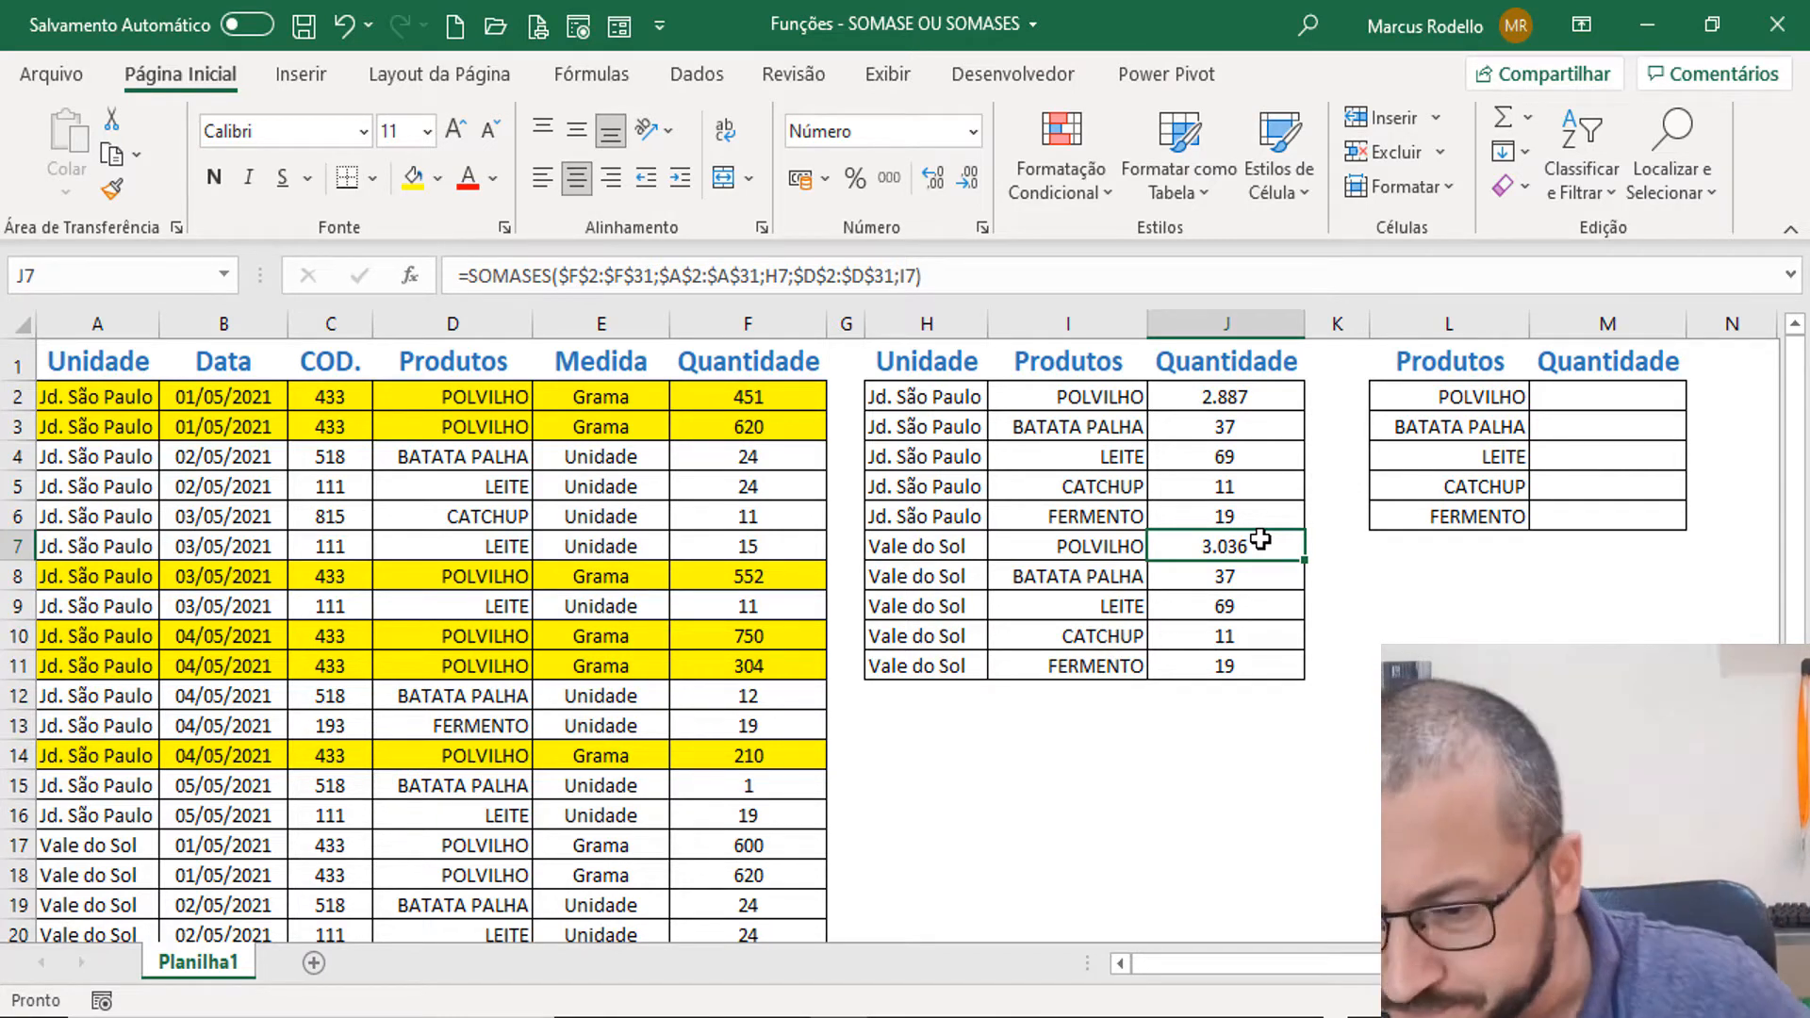
Narrow the empty spacer columns G and K beside the summary tables.
{"action": "left_click", "coordinate": [1560, 367]}
{"action": "left_click_drag", "start_coordinate": [1370, 324], "coordinate": [1342, 323]}
{"action": "left_click_drag", "start_coordinate": [864, 324], "coordinate": [854, 330]}
{"action": "left_click_drag", "start_coordinate": [1334, 318], "coordinate": [1318, 317]}
Start a SOMASE formula in M2 with the absolute product range $D$2:$D$31 as the criteria range.
{"action": "left_click", "coordinate": [1589, 396]}
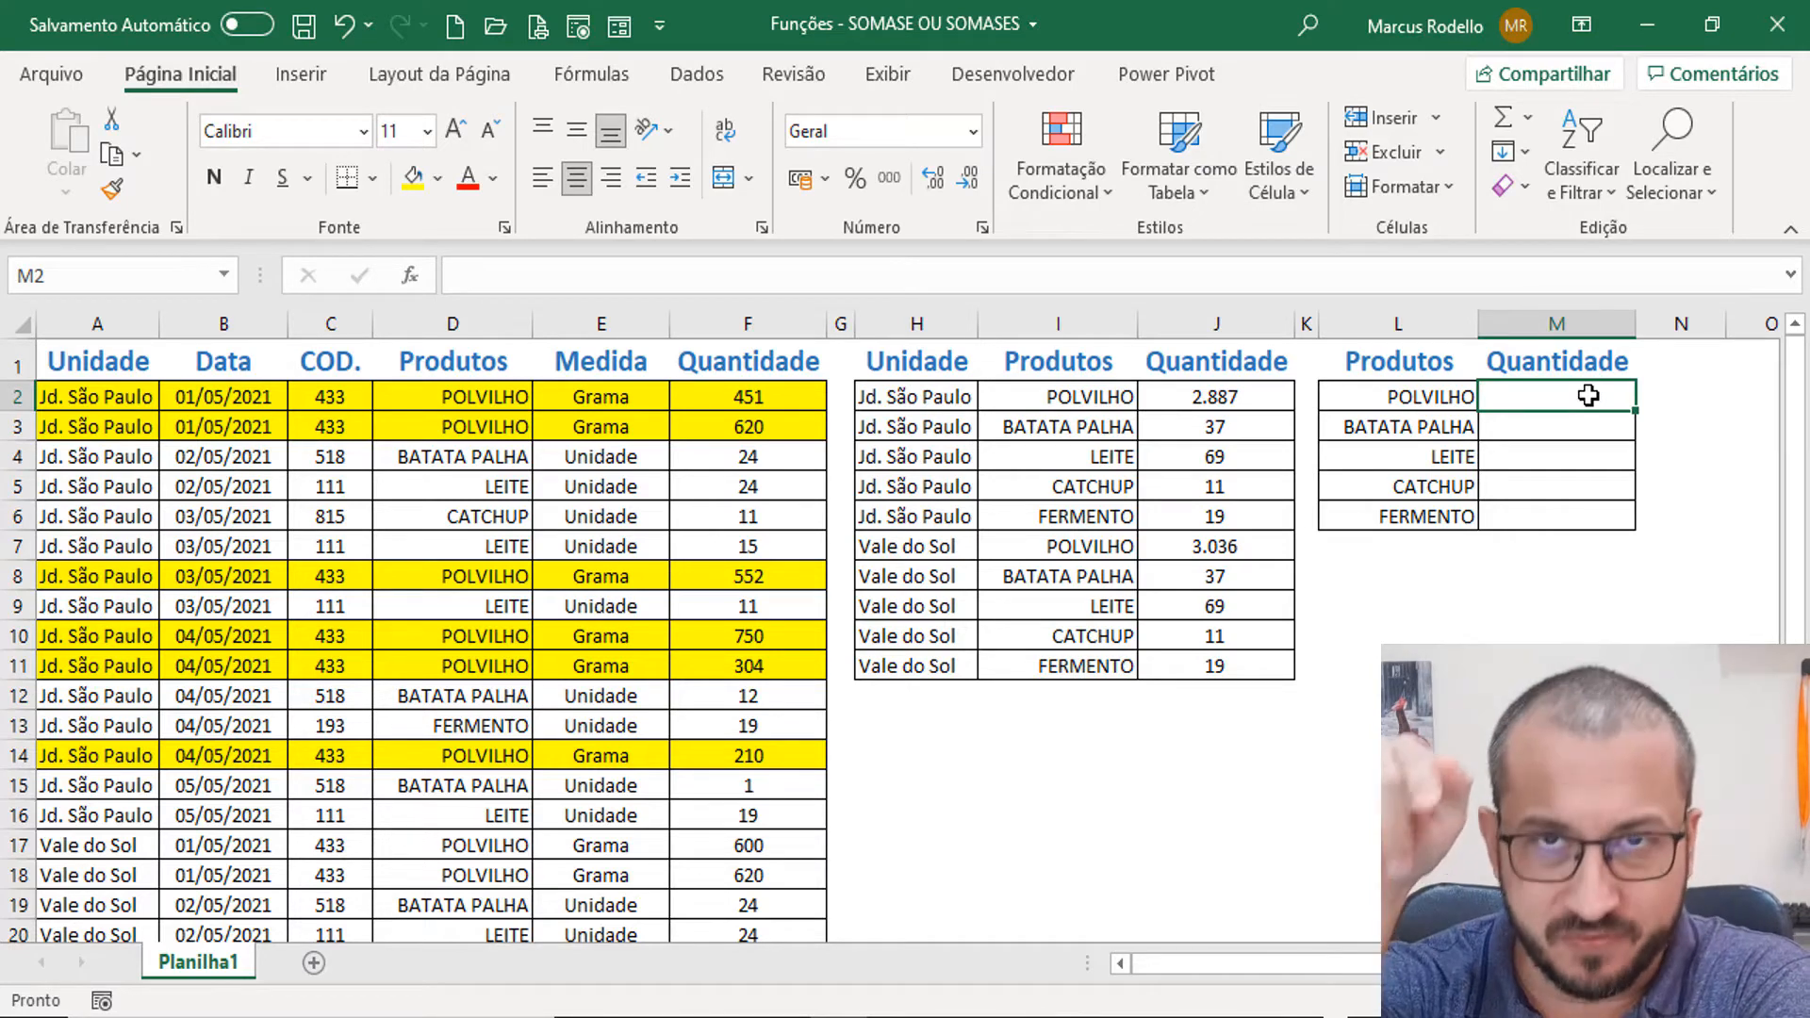
{"action": "type", "text": "=SOMASE"}
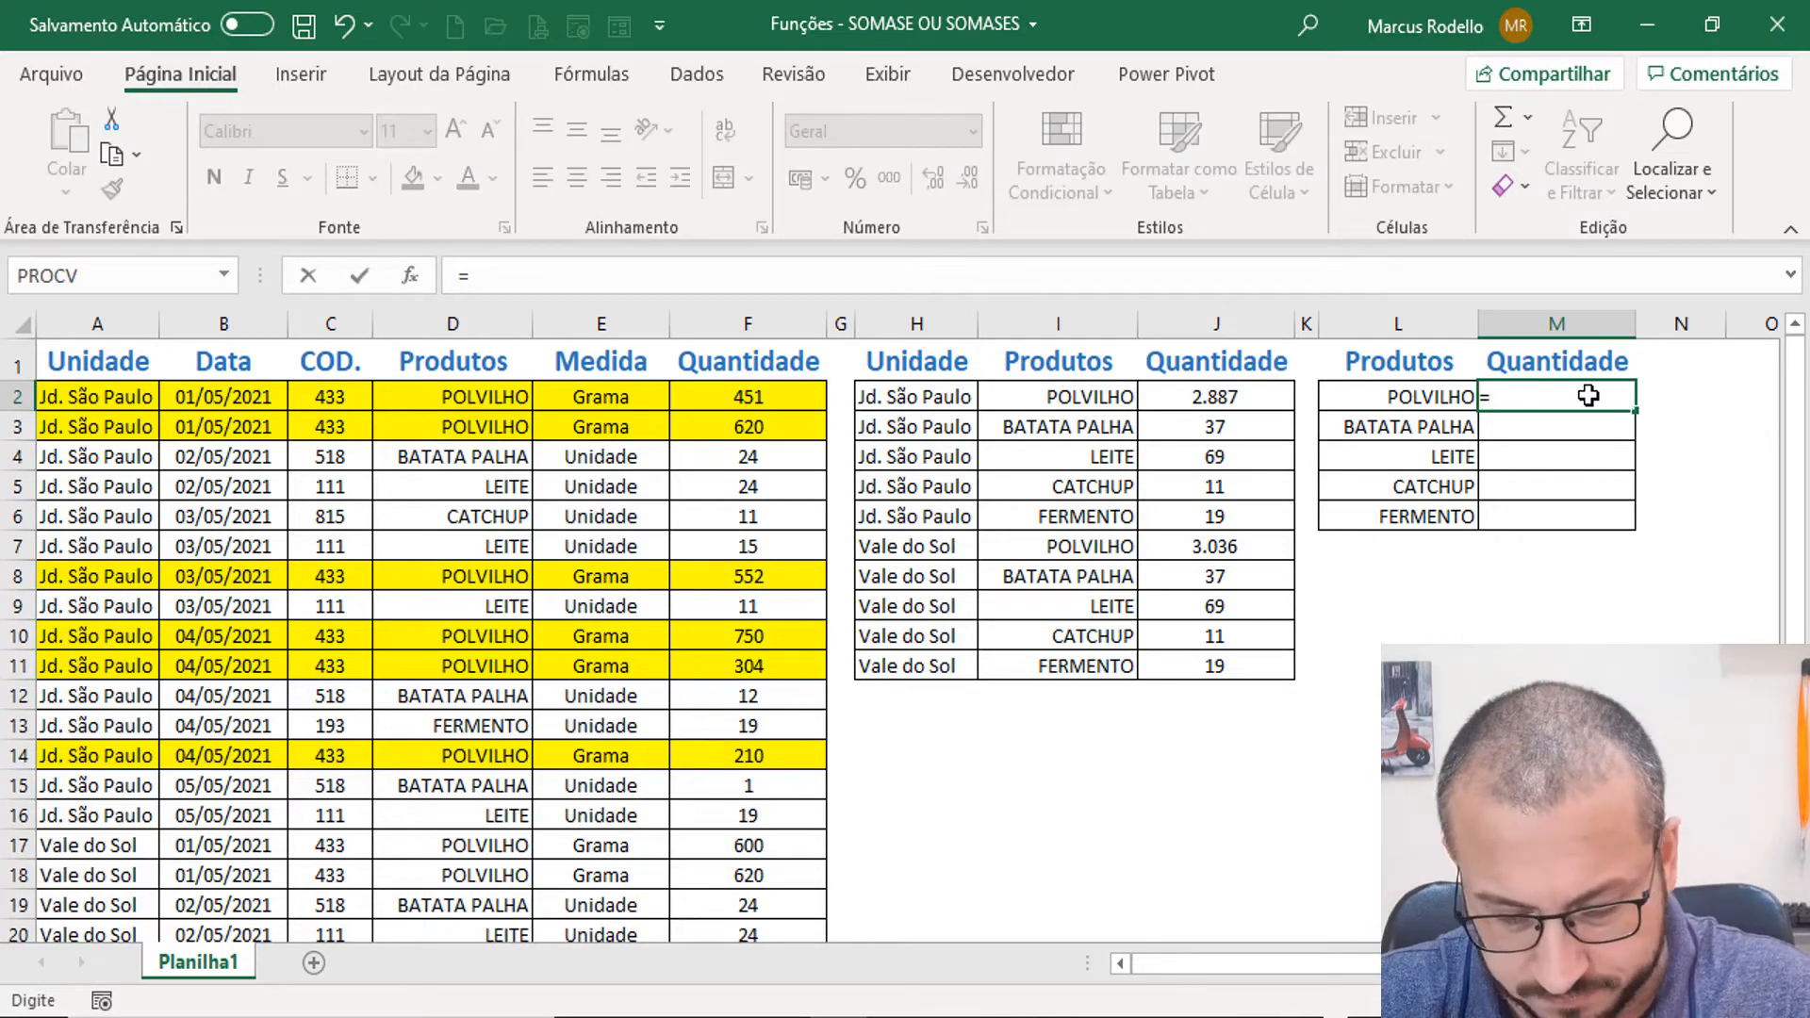
{"action": "type", "text": "("}
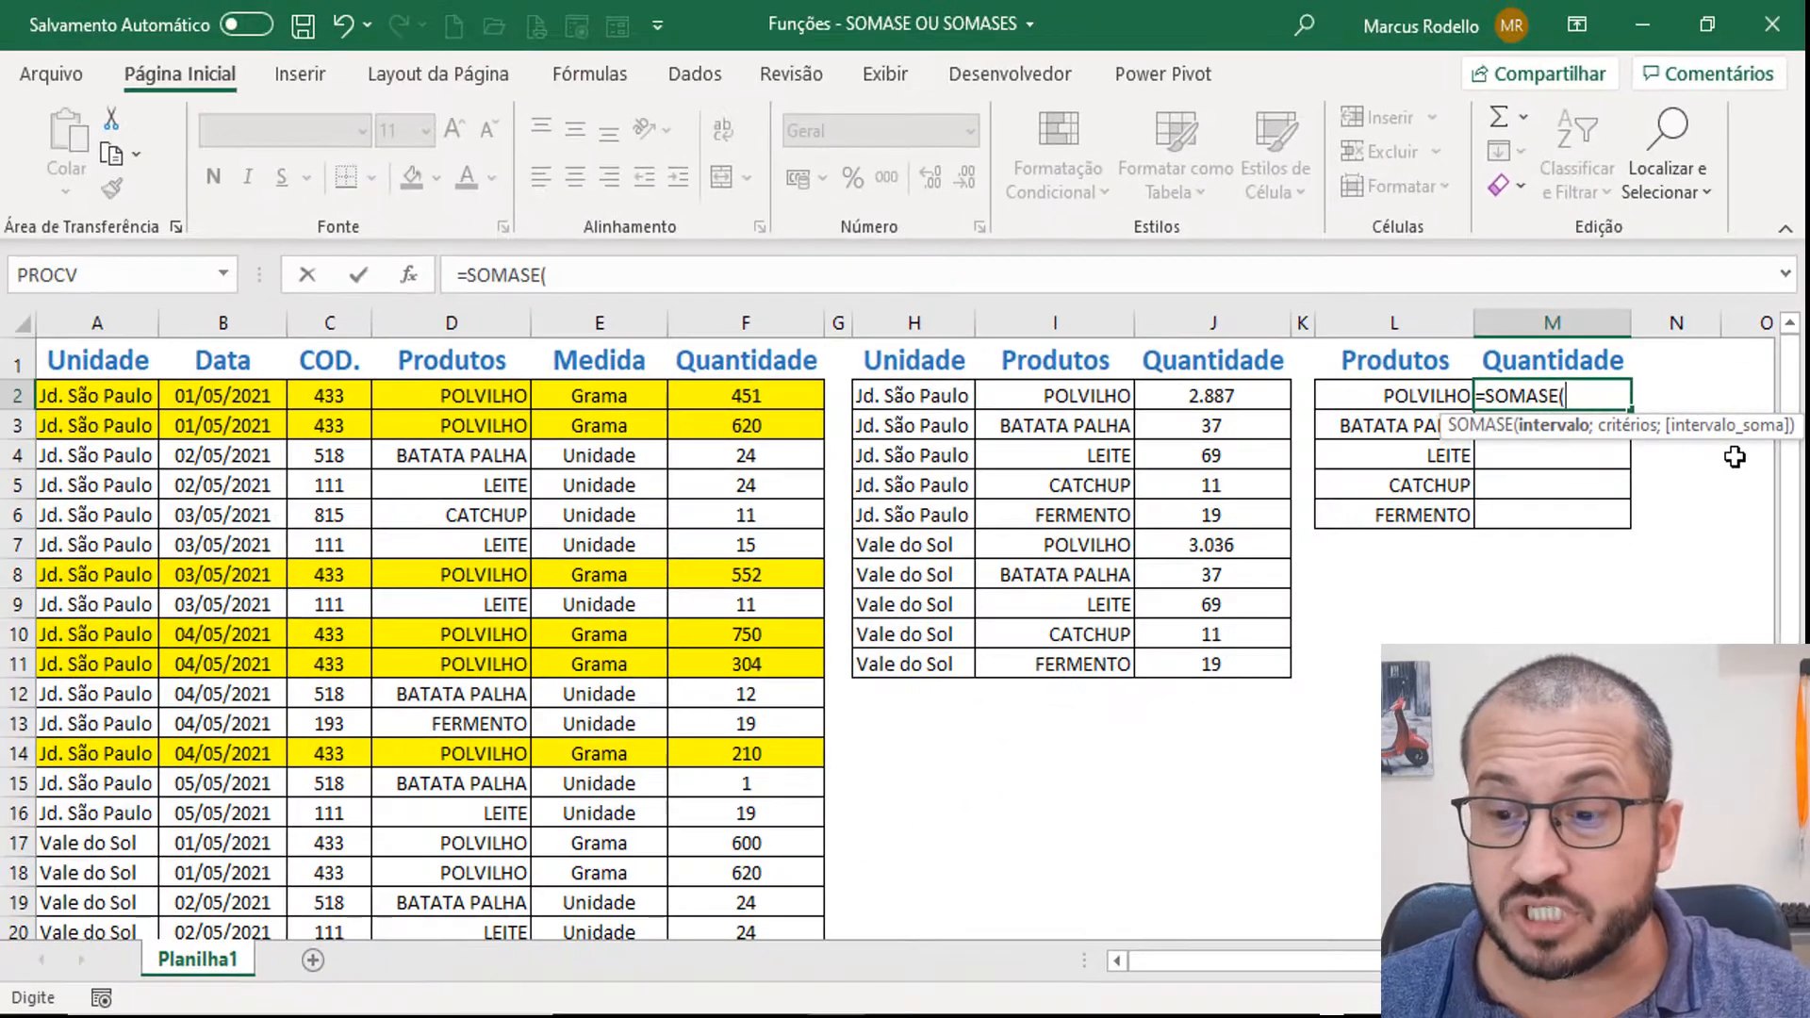
{"action": "left_click", "coordinate": [494, 396]}
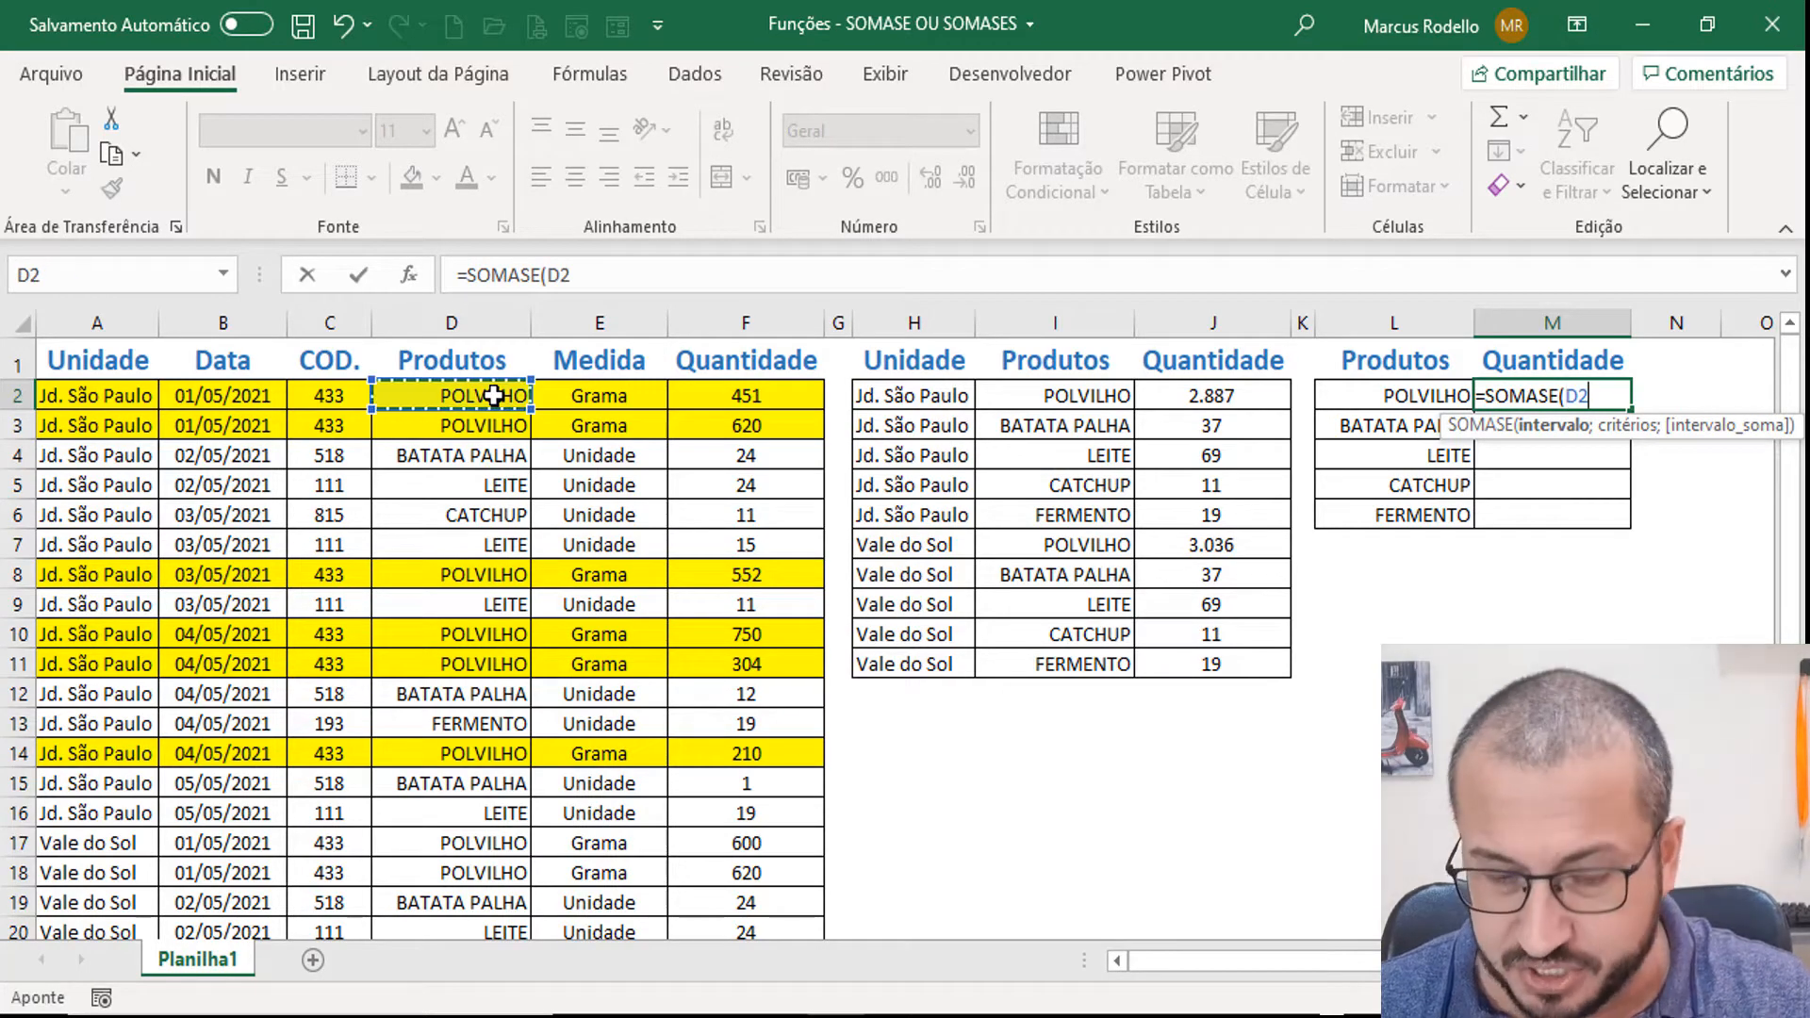
{"action": "key", "text": "ctrl+shift+Down"}
{"action": "scroll", "coordinate": [1509, 528], "scroll_direction": "up", "scroll_amount": 4}
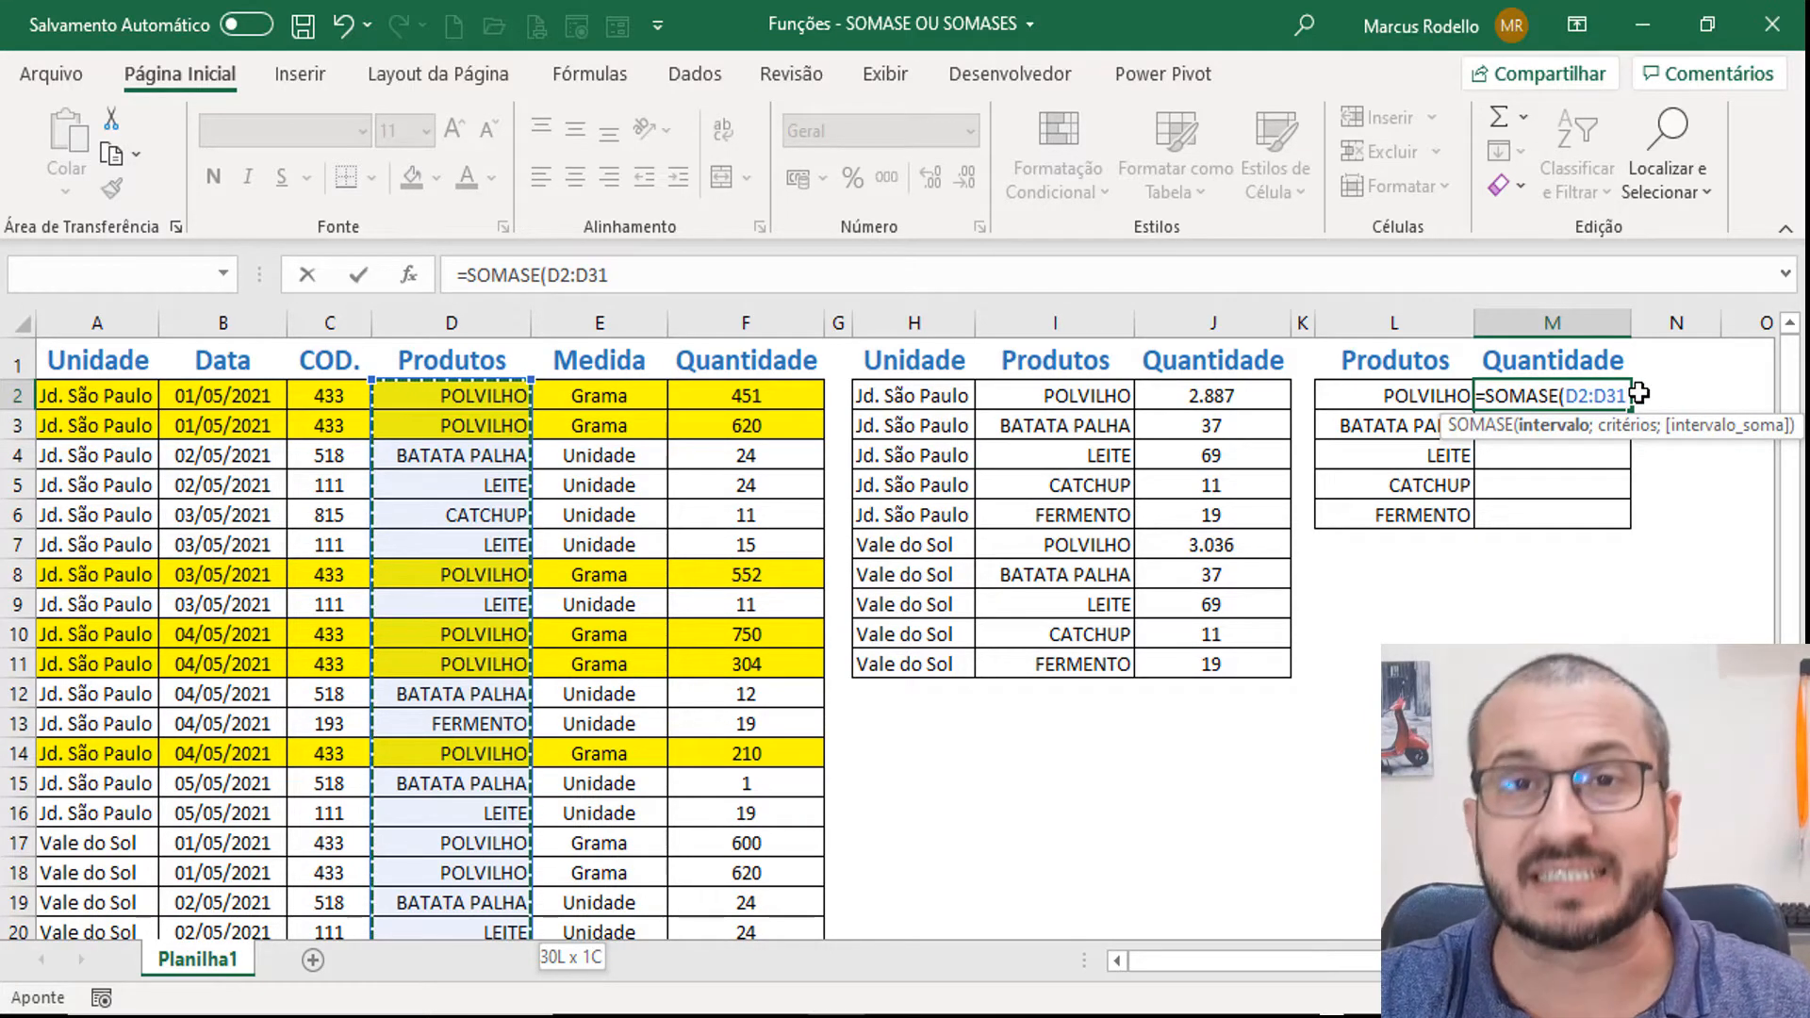
{"action": "key", "text": "F4"}
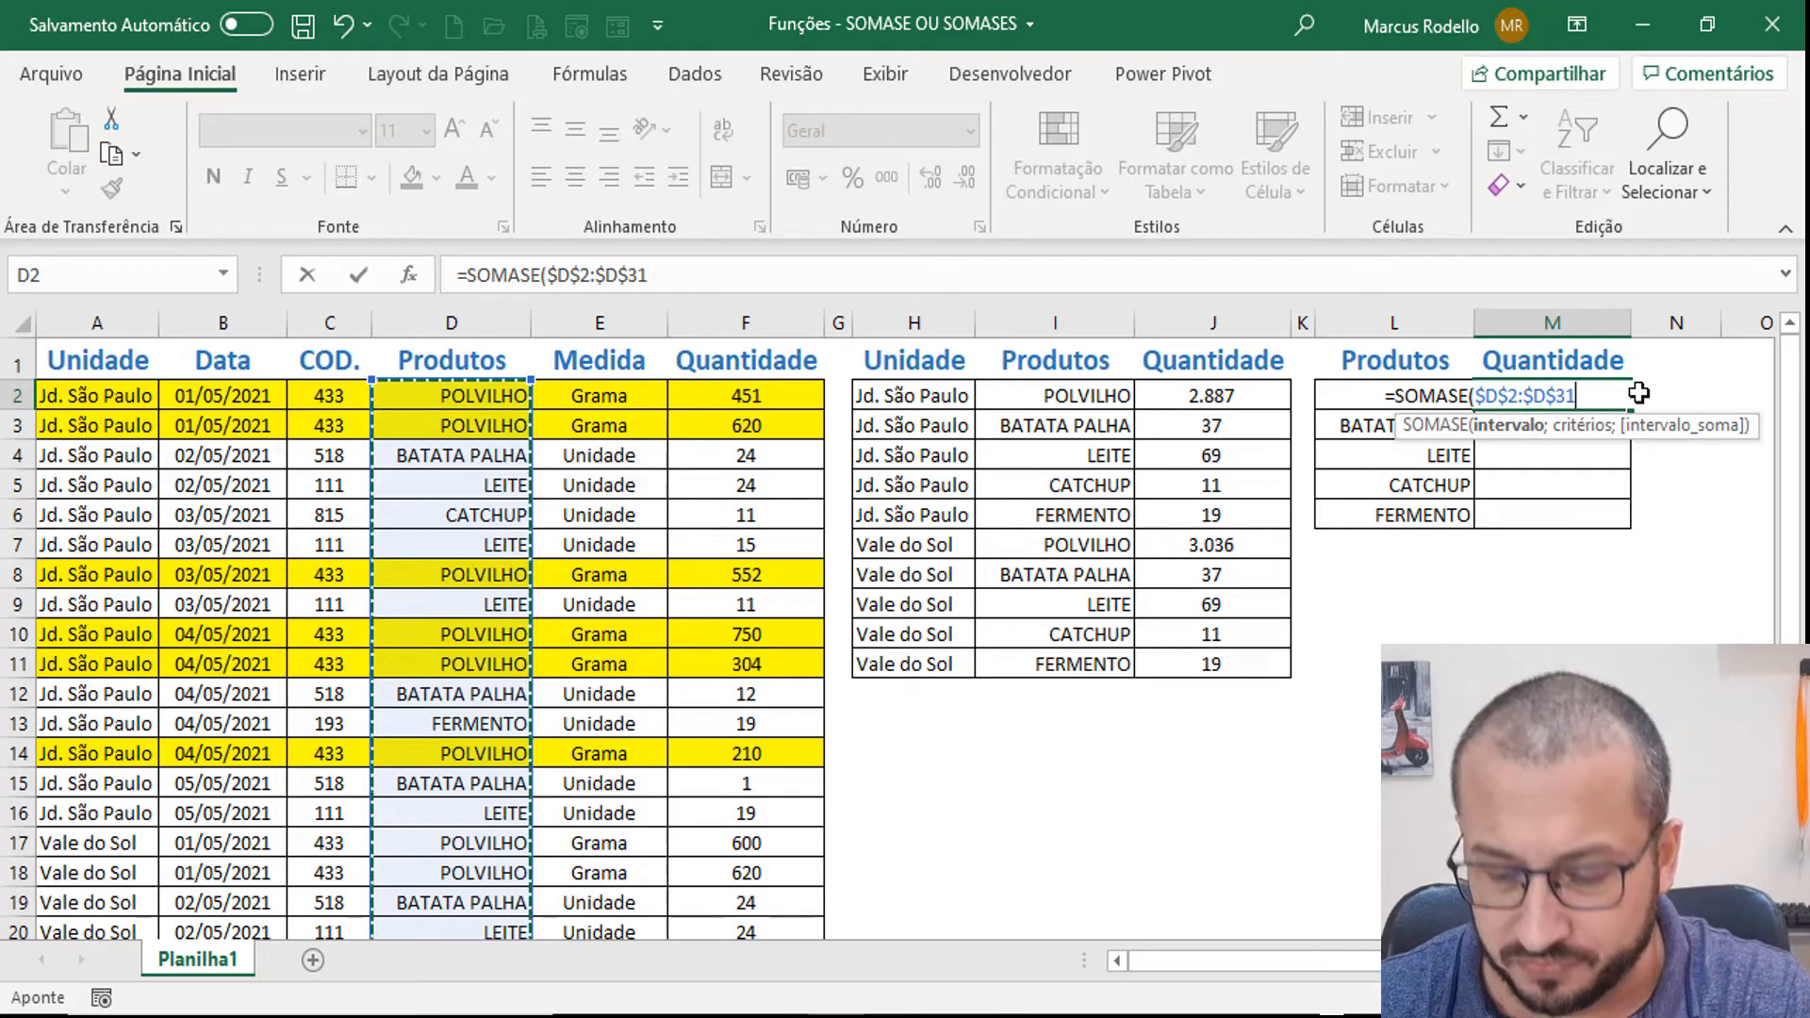
{"action": "type", "text": ";"}
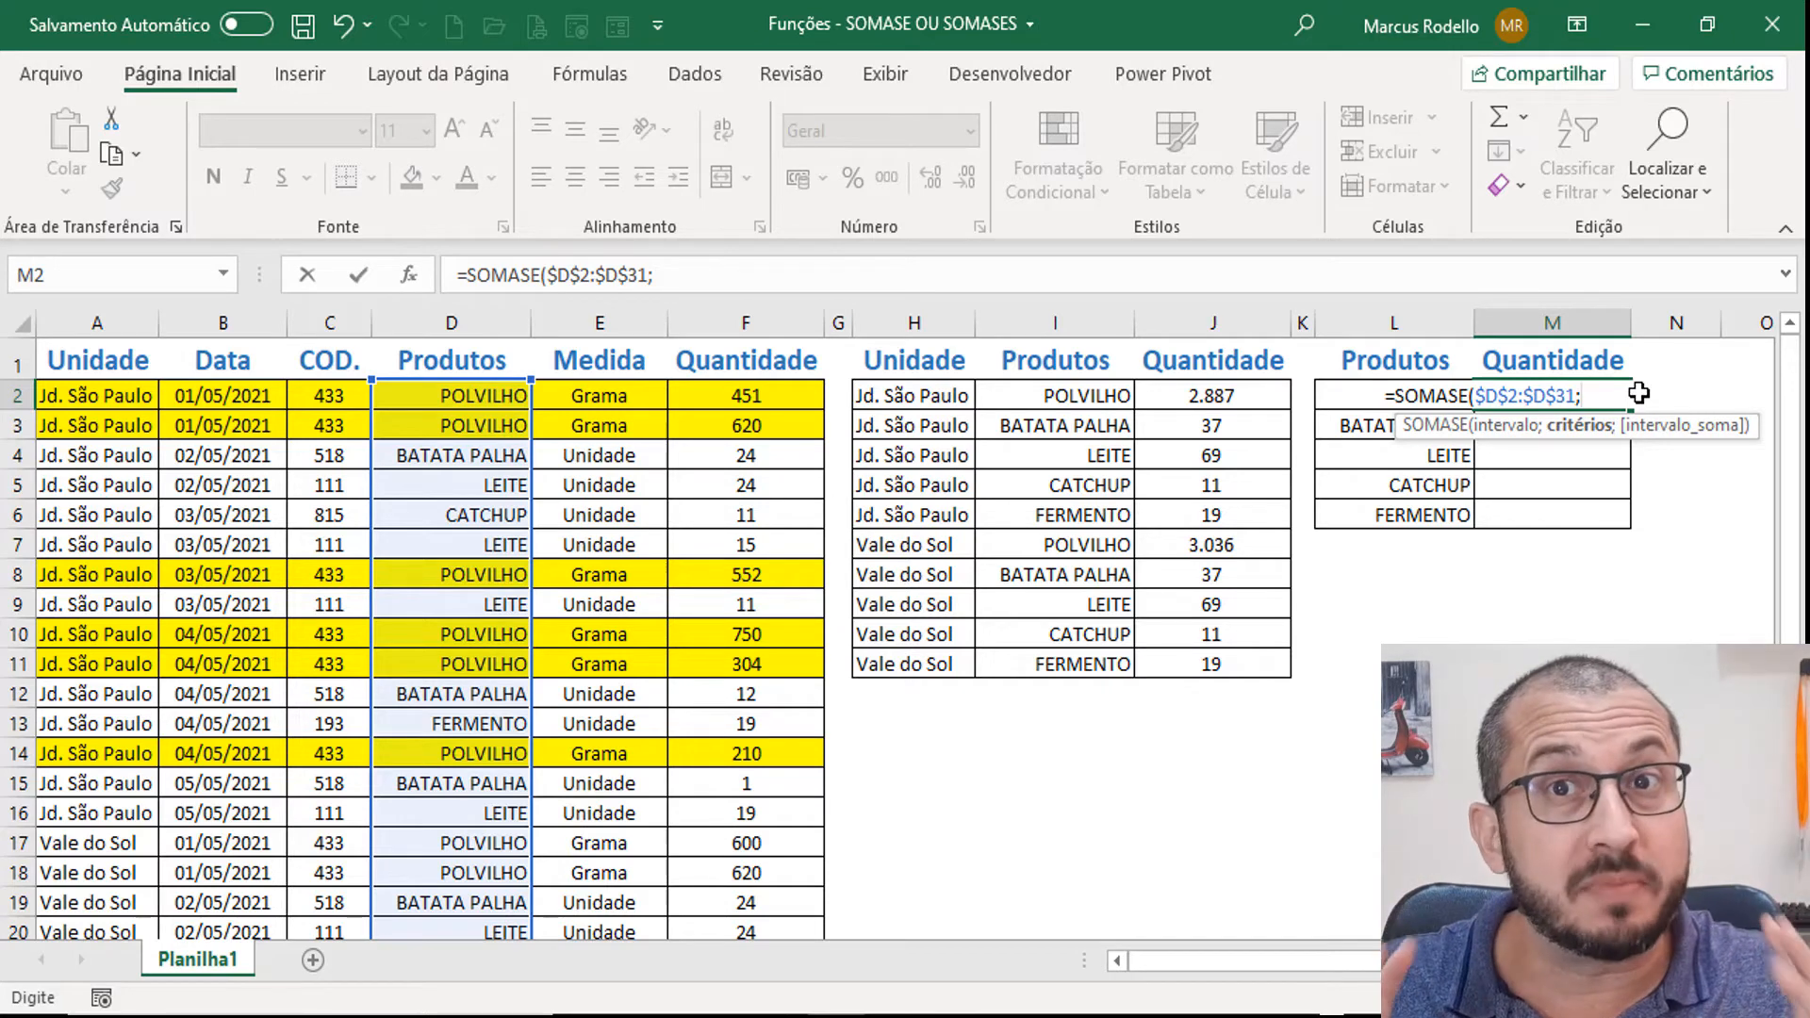
Complete the M2 SOMASE formula with L2 as the criterion and the absolute range $F$2:$F$31 as the sum range.
{"action": "key", "text": "Left"}
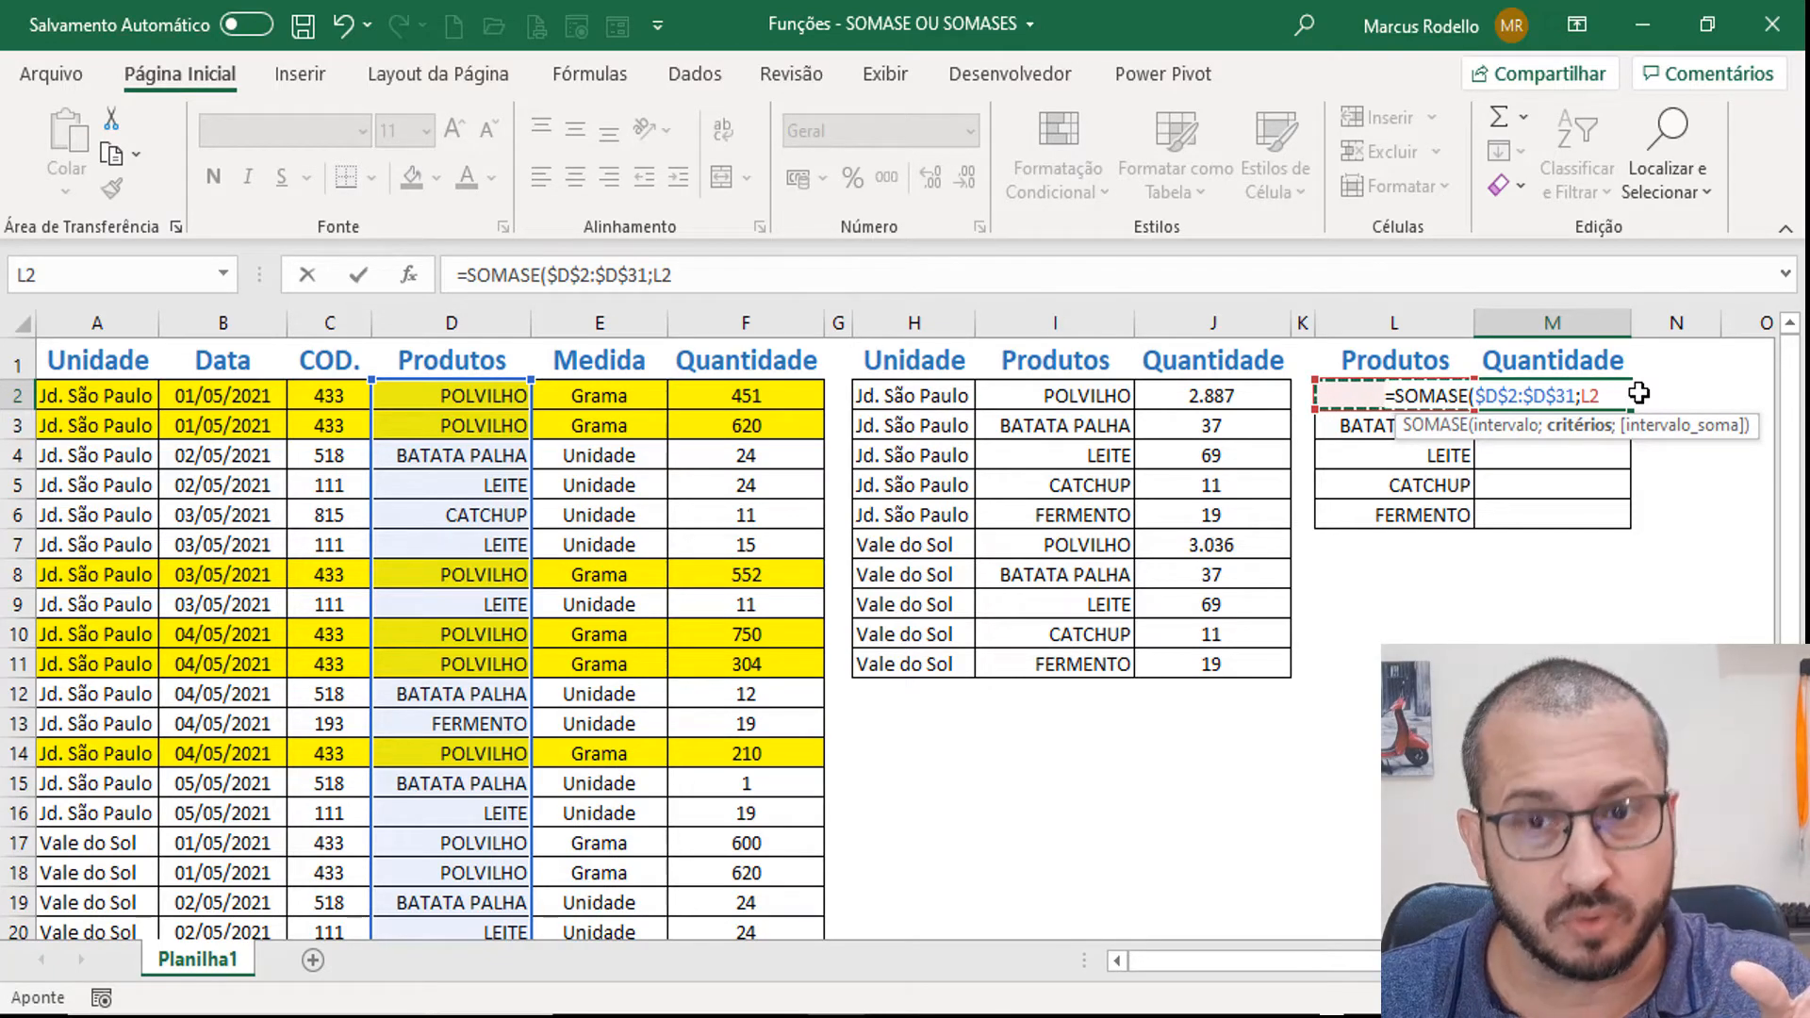
{"action": "type", "text": ";"}
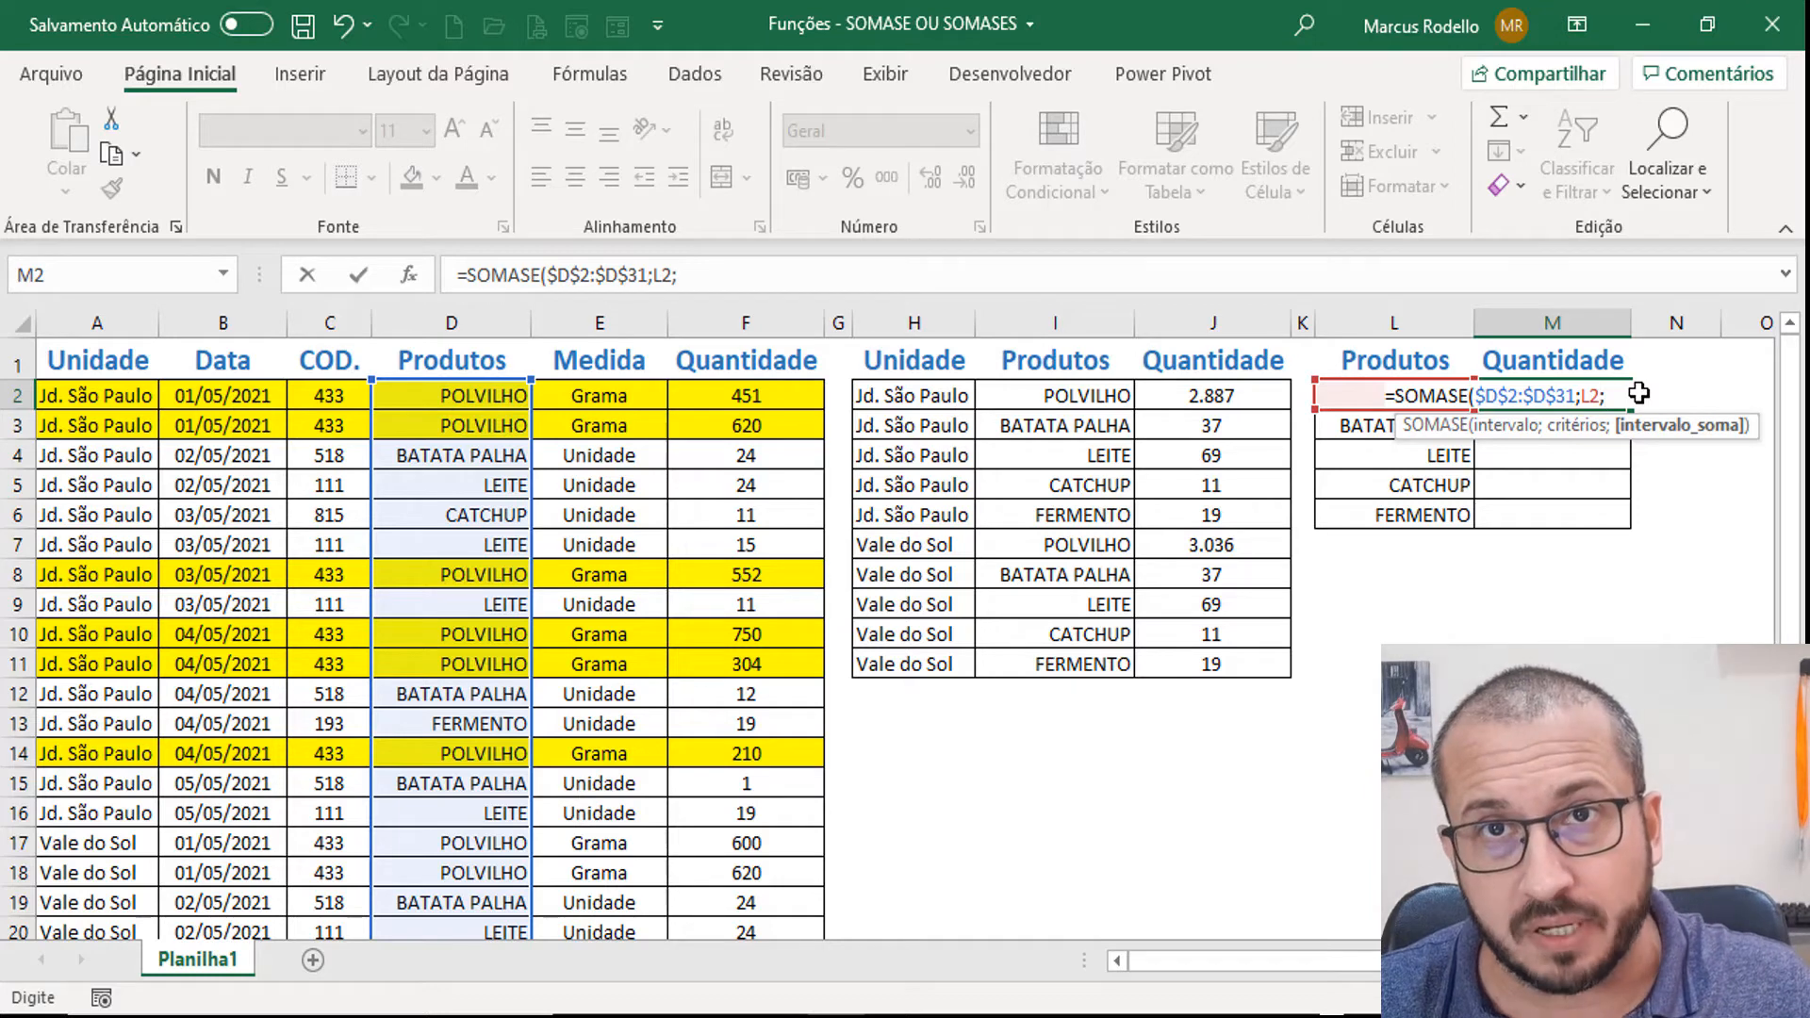
{"action": "left_click", "coordinate": [708, 392]}
{"action": "key", "text": "ctrl+shift+Down"}
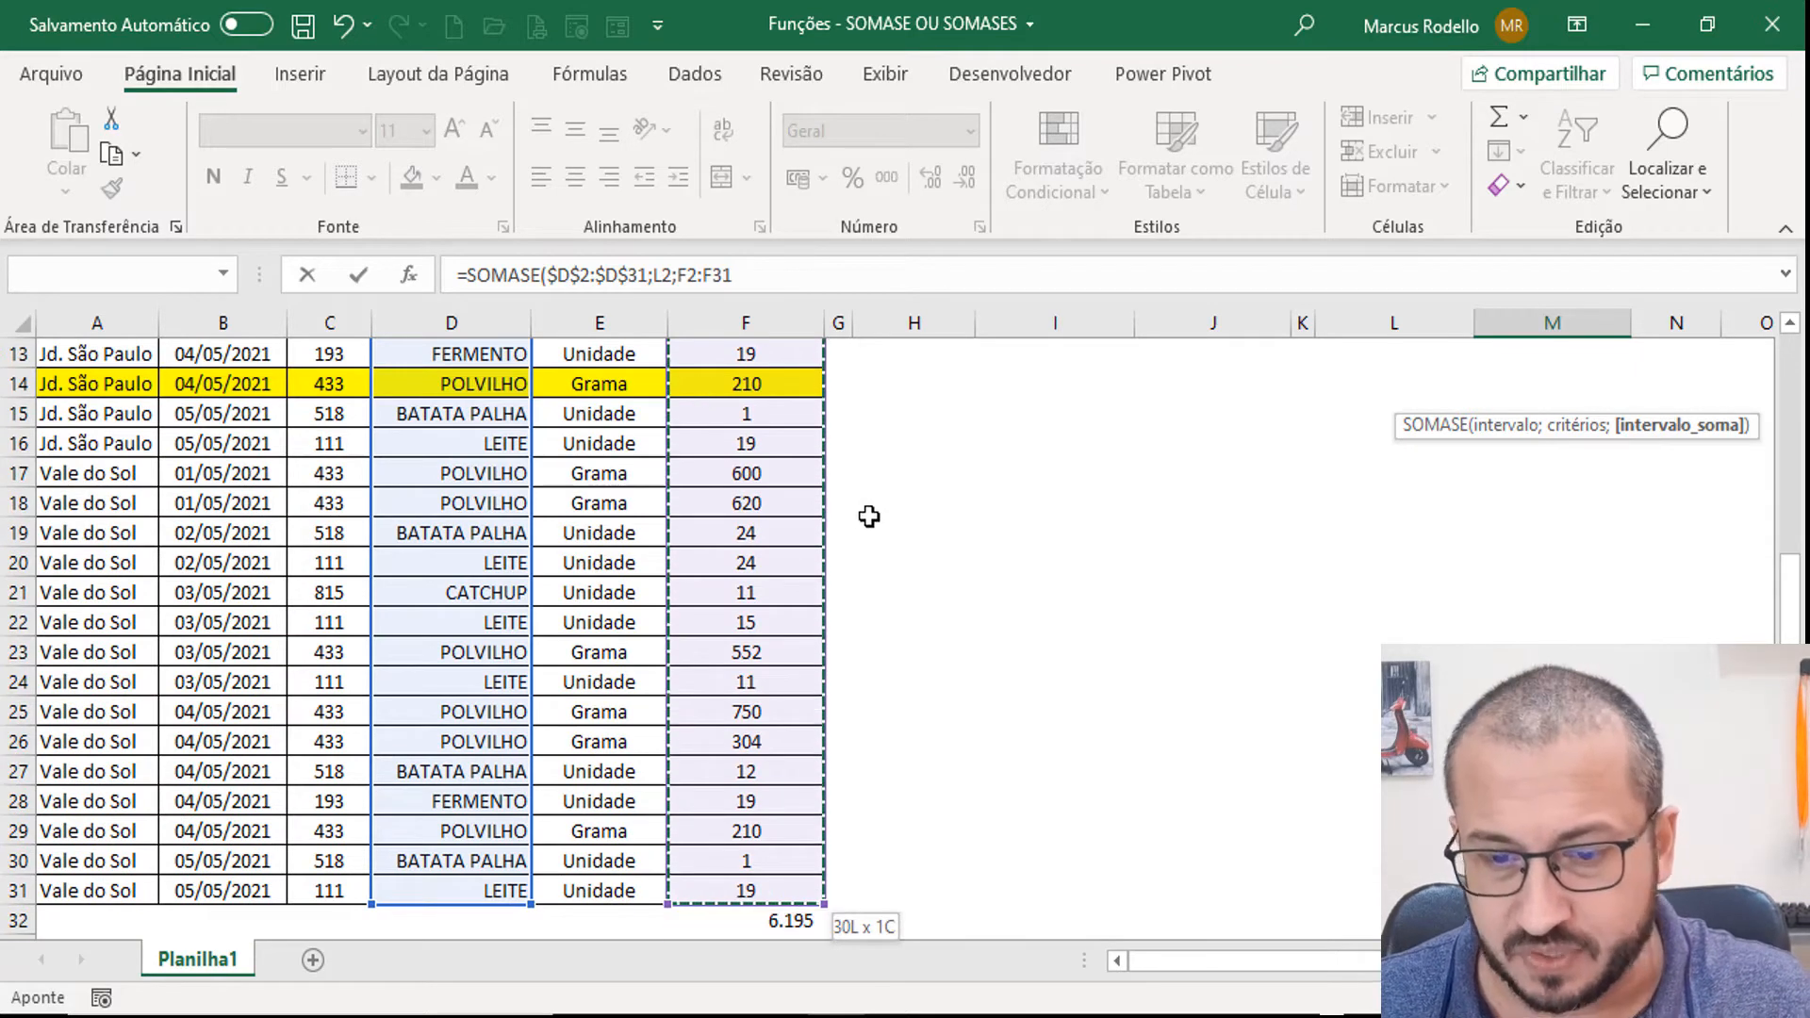
{"action": "scroll", "coordinate": [869, 513], "scroll_direction": "up", "scroll_amount": 4}
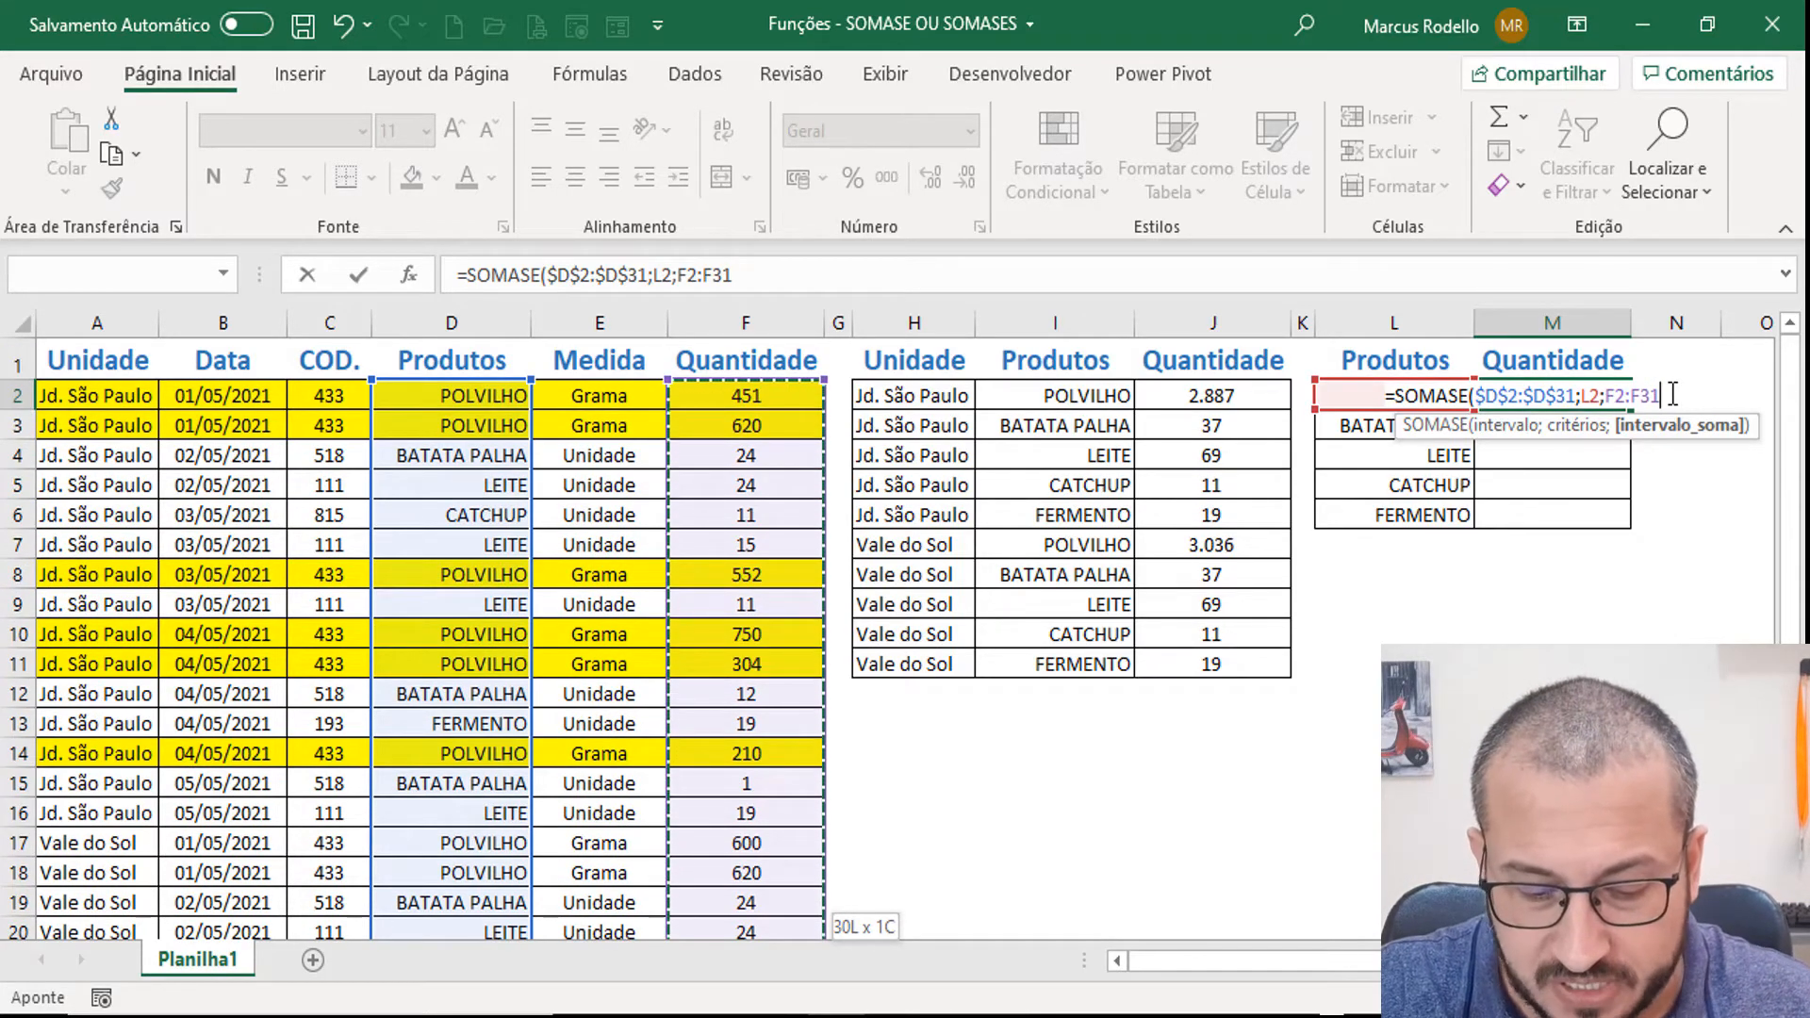
{"action": "key", "text": "F4"}
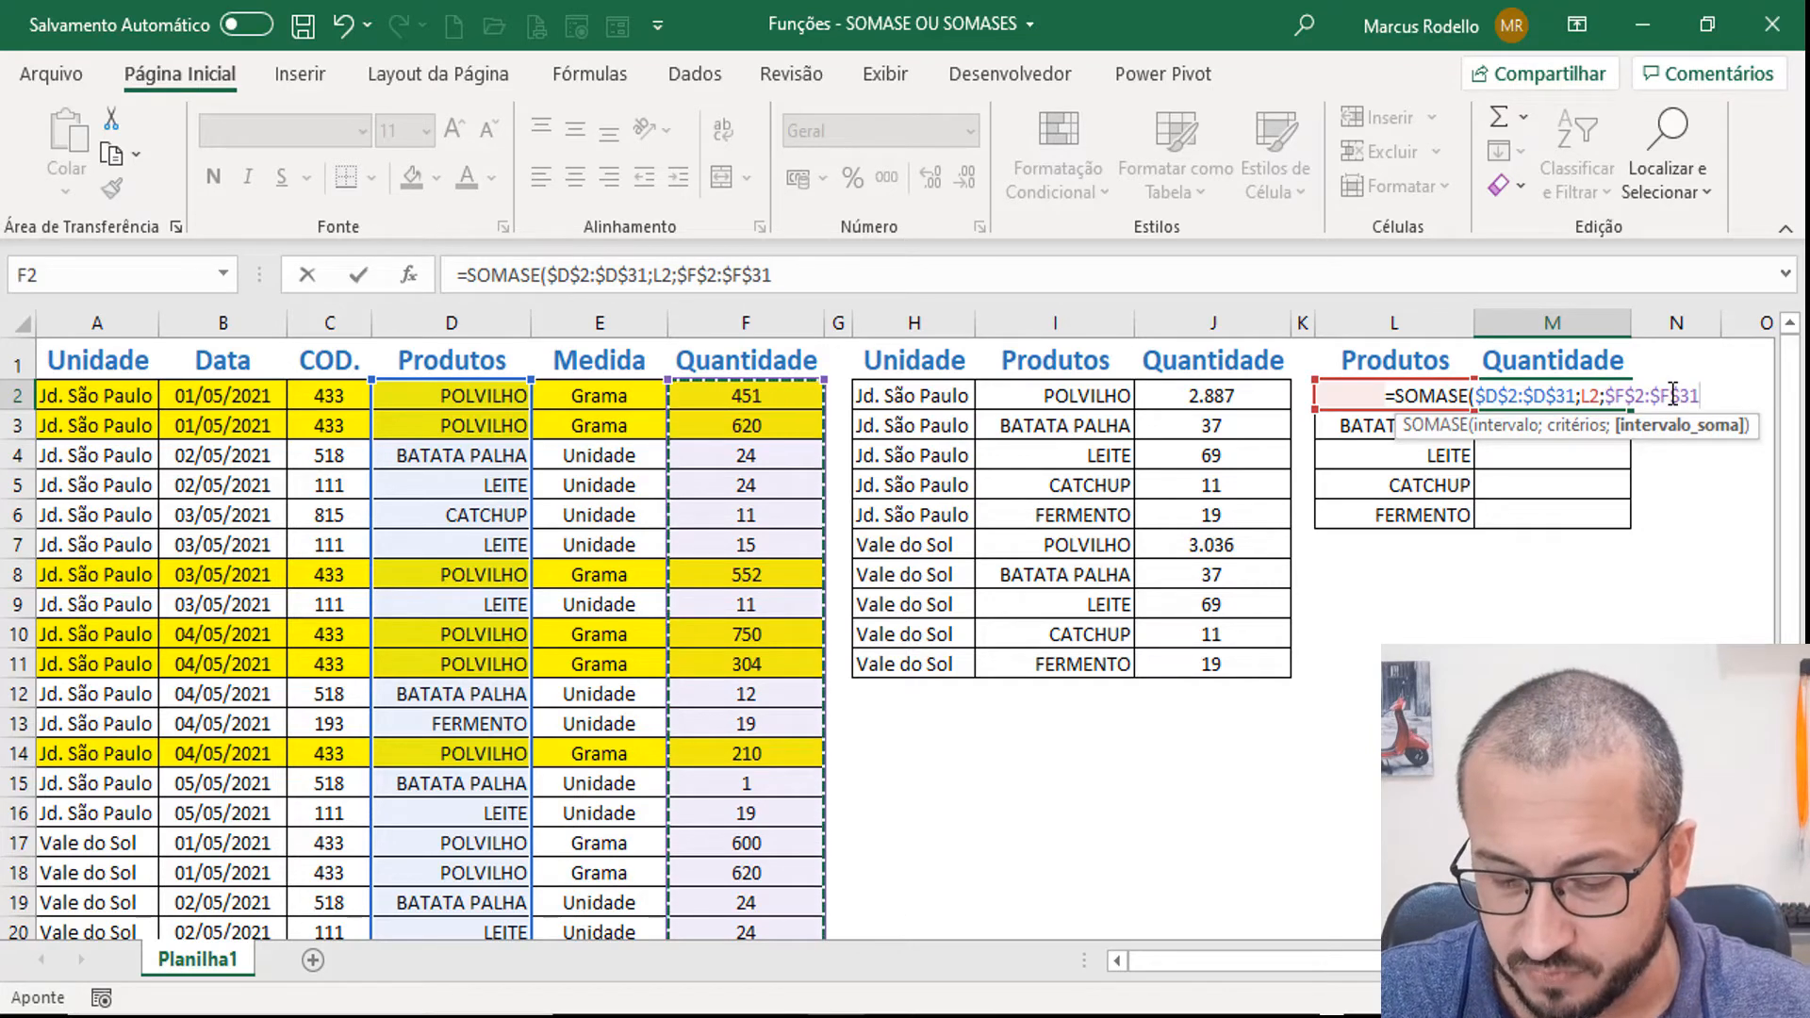
{"action": "type", "text": ")"}
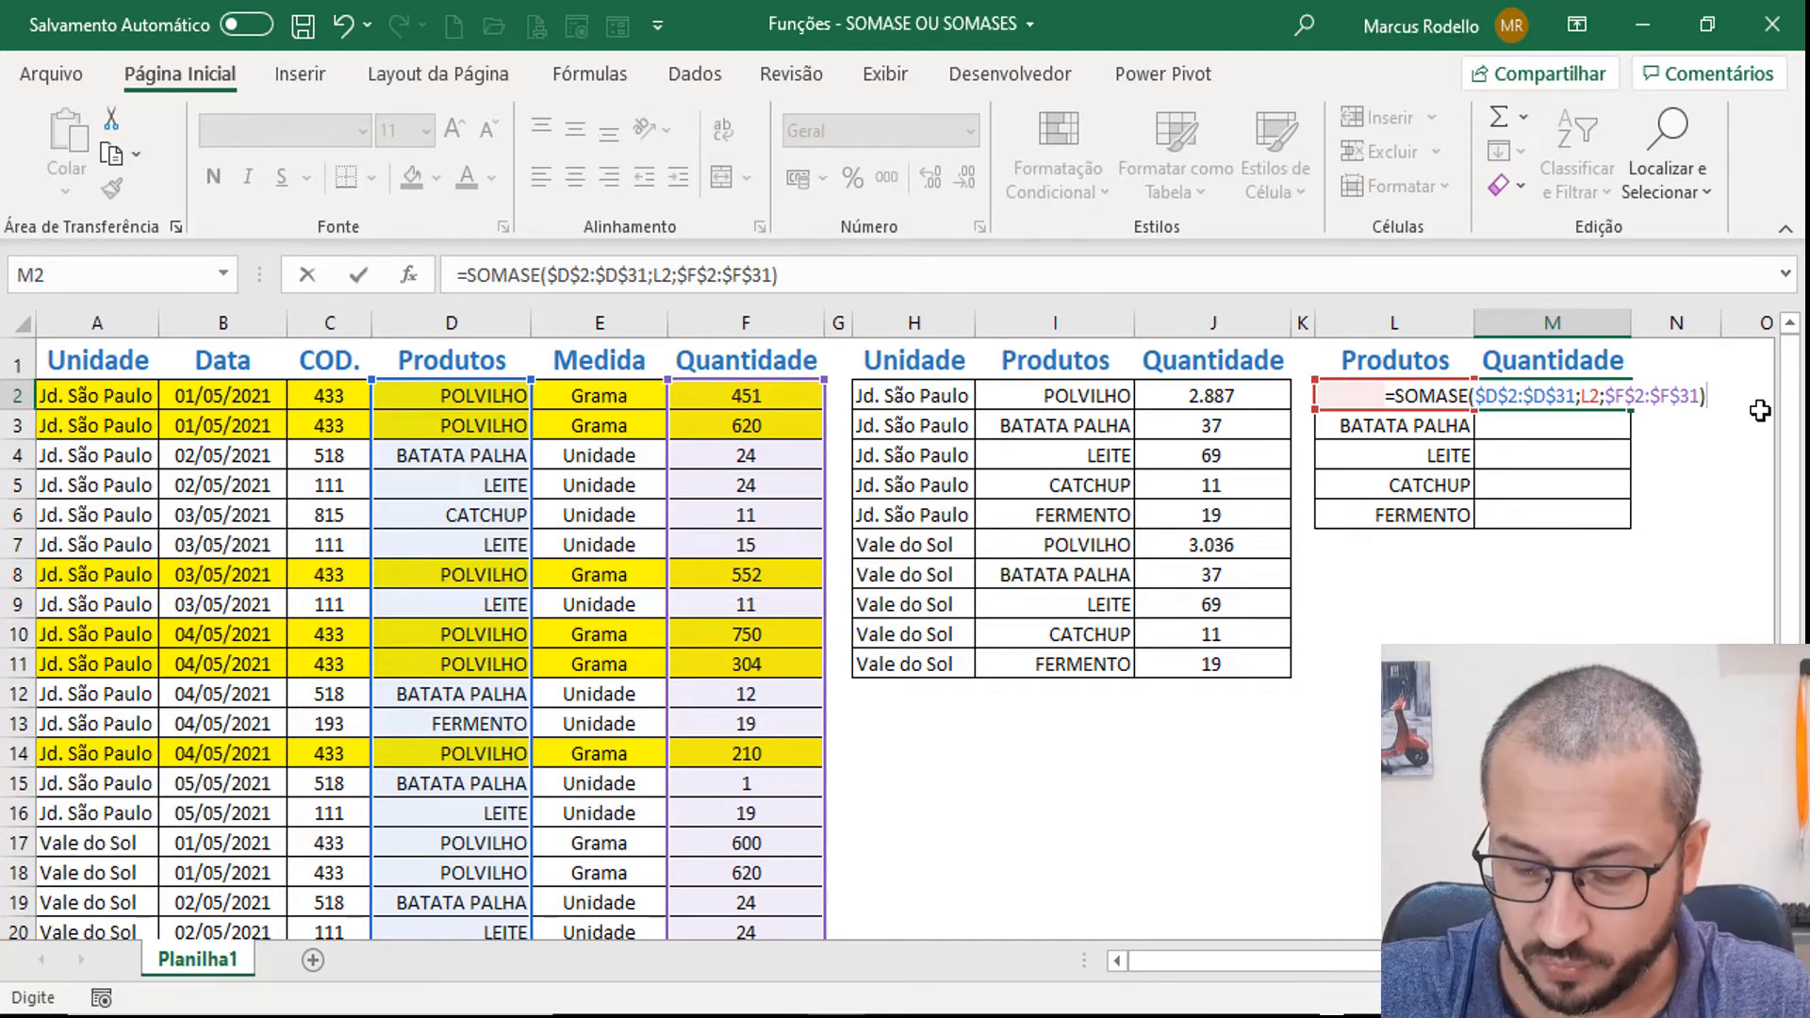
{"action": "key", "text": "Return"}
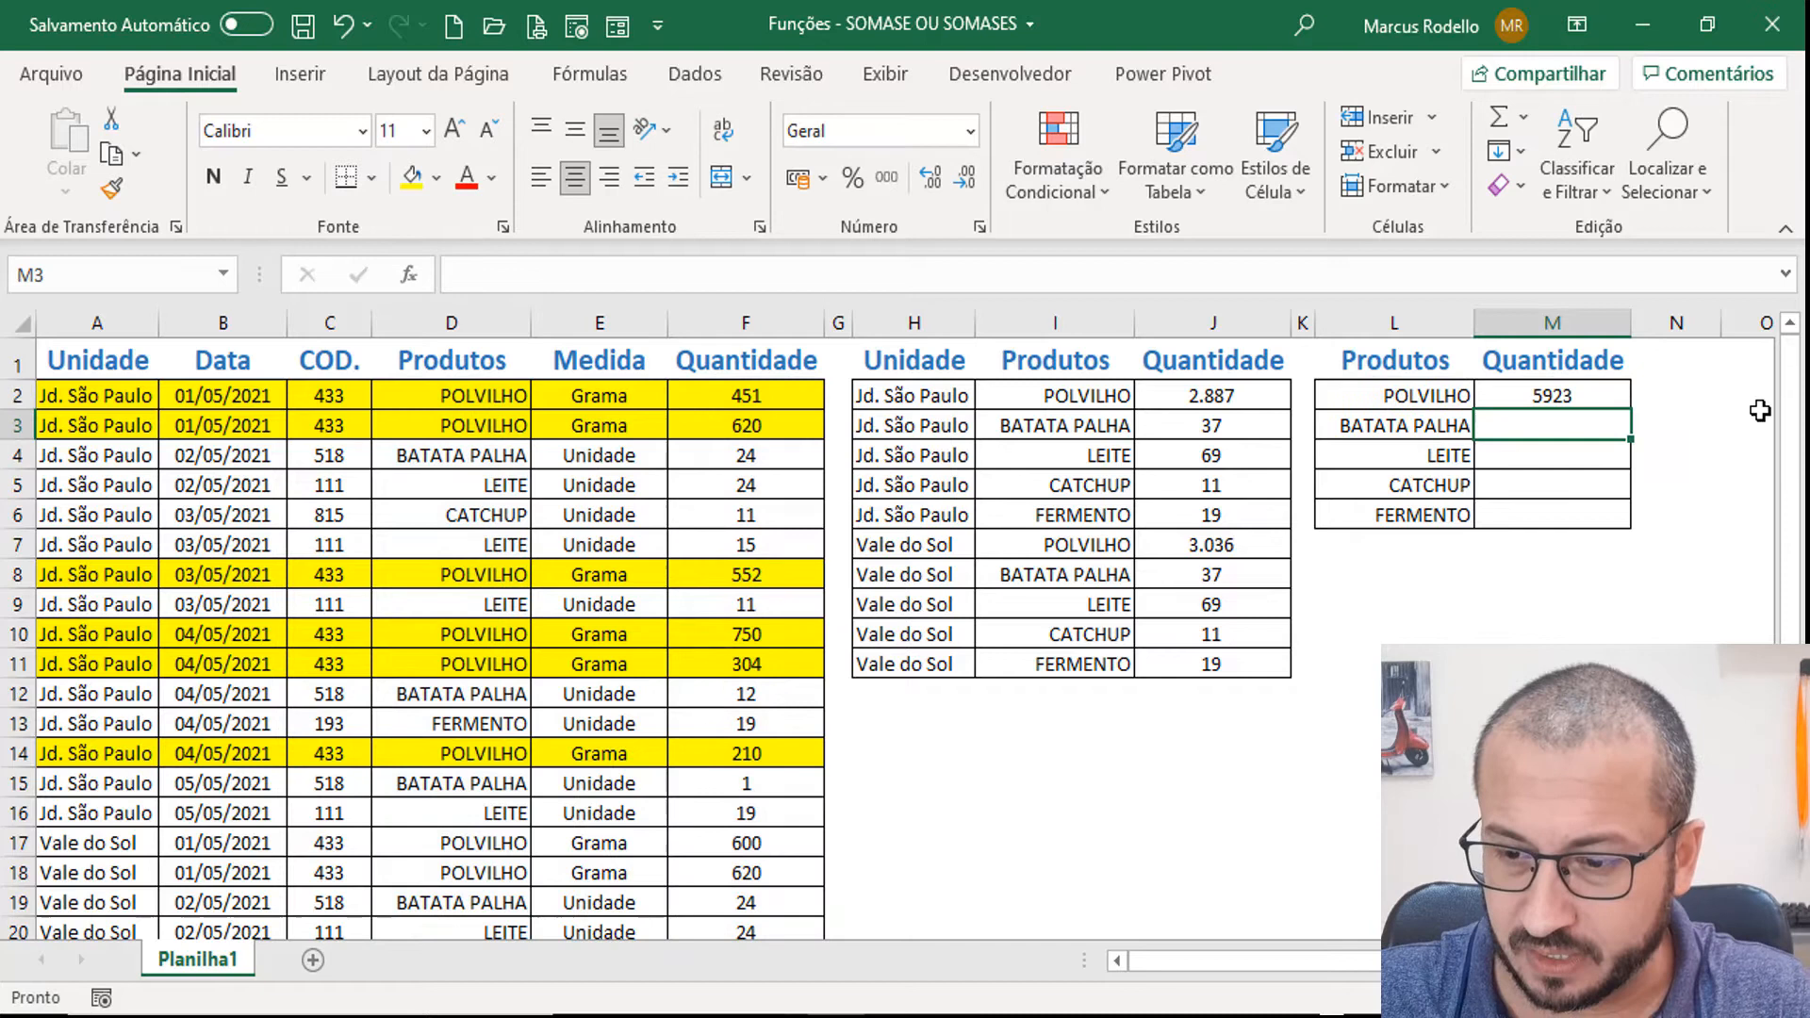
Compare where the sum range sits in the SOMASES formula in J2 and the SOMASE formula in M2.
{"action": "left_click", "coordinate": [1600, 396]}
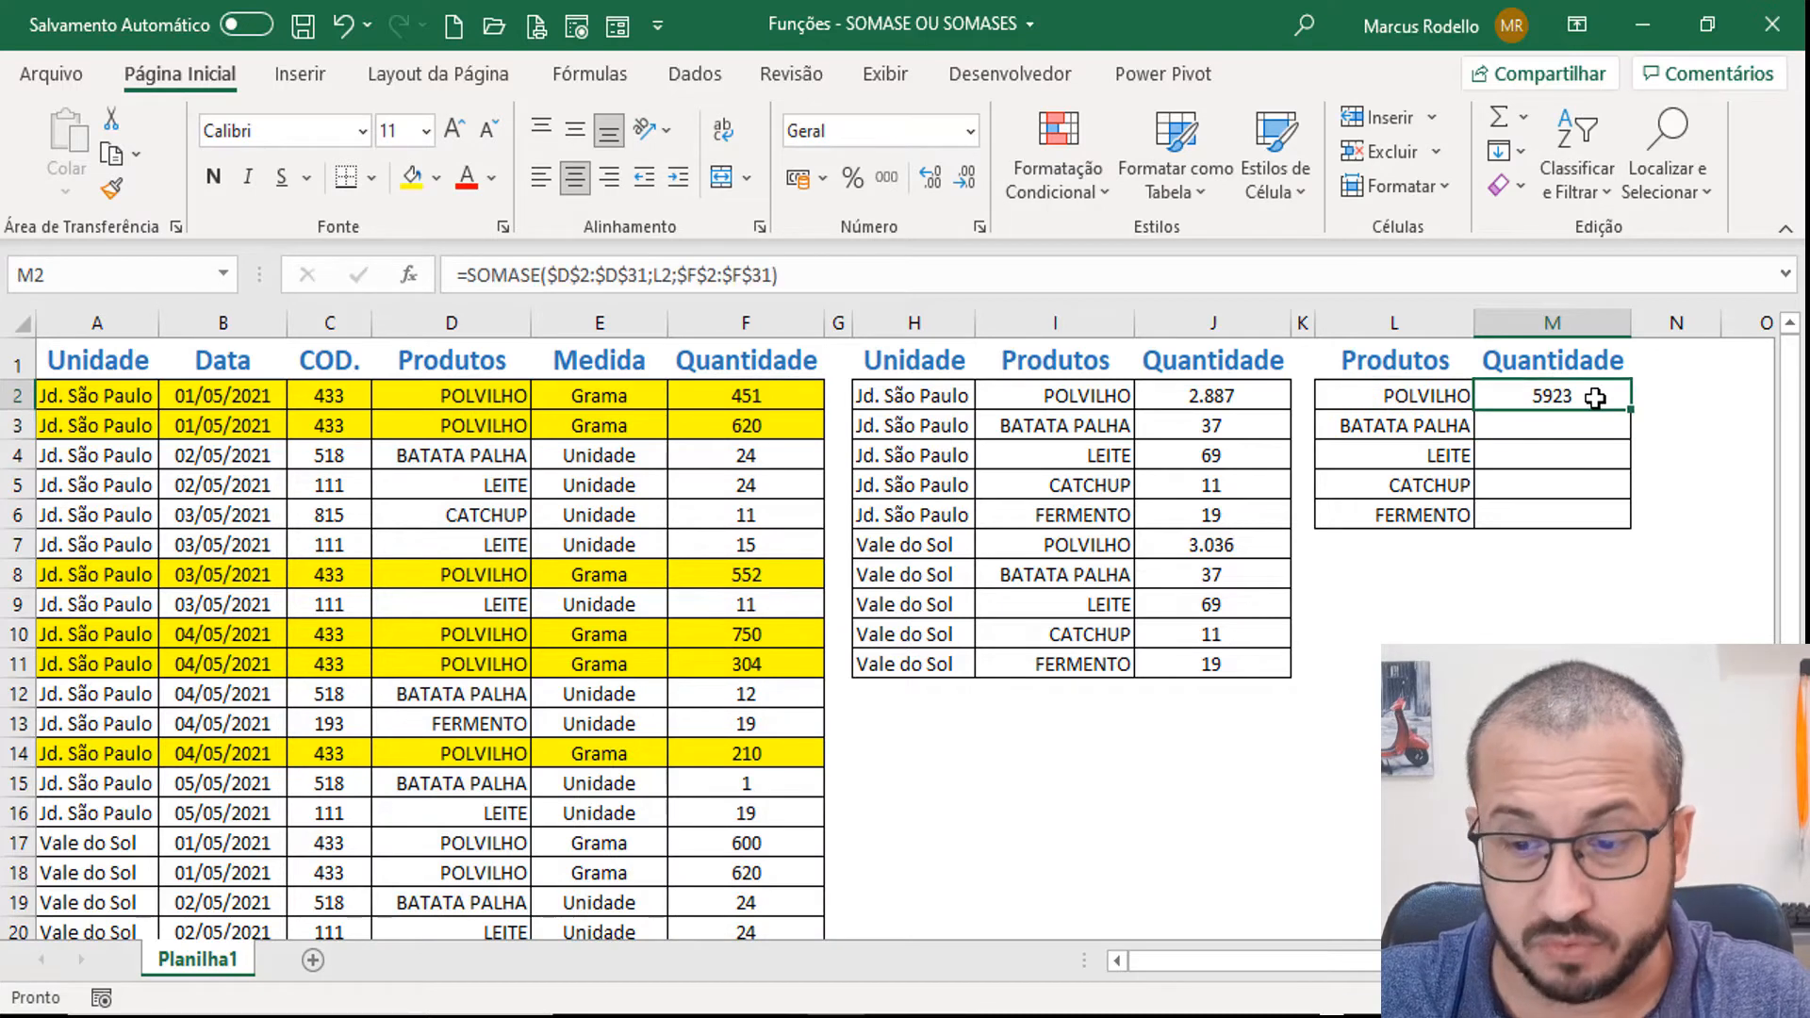
{"action": "double_click", "coordinate": [1190, 392]}
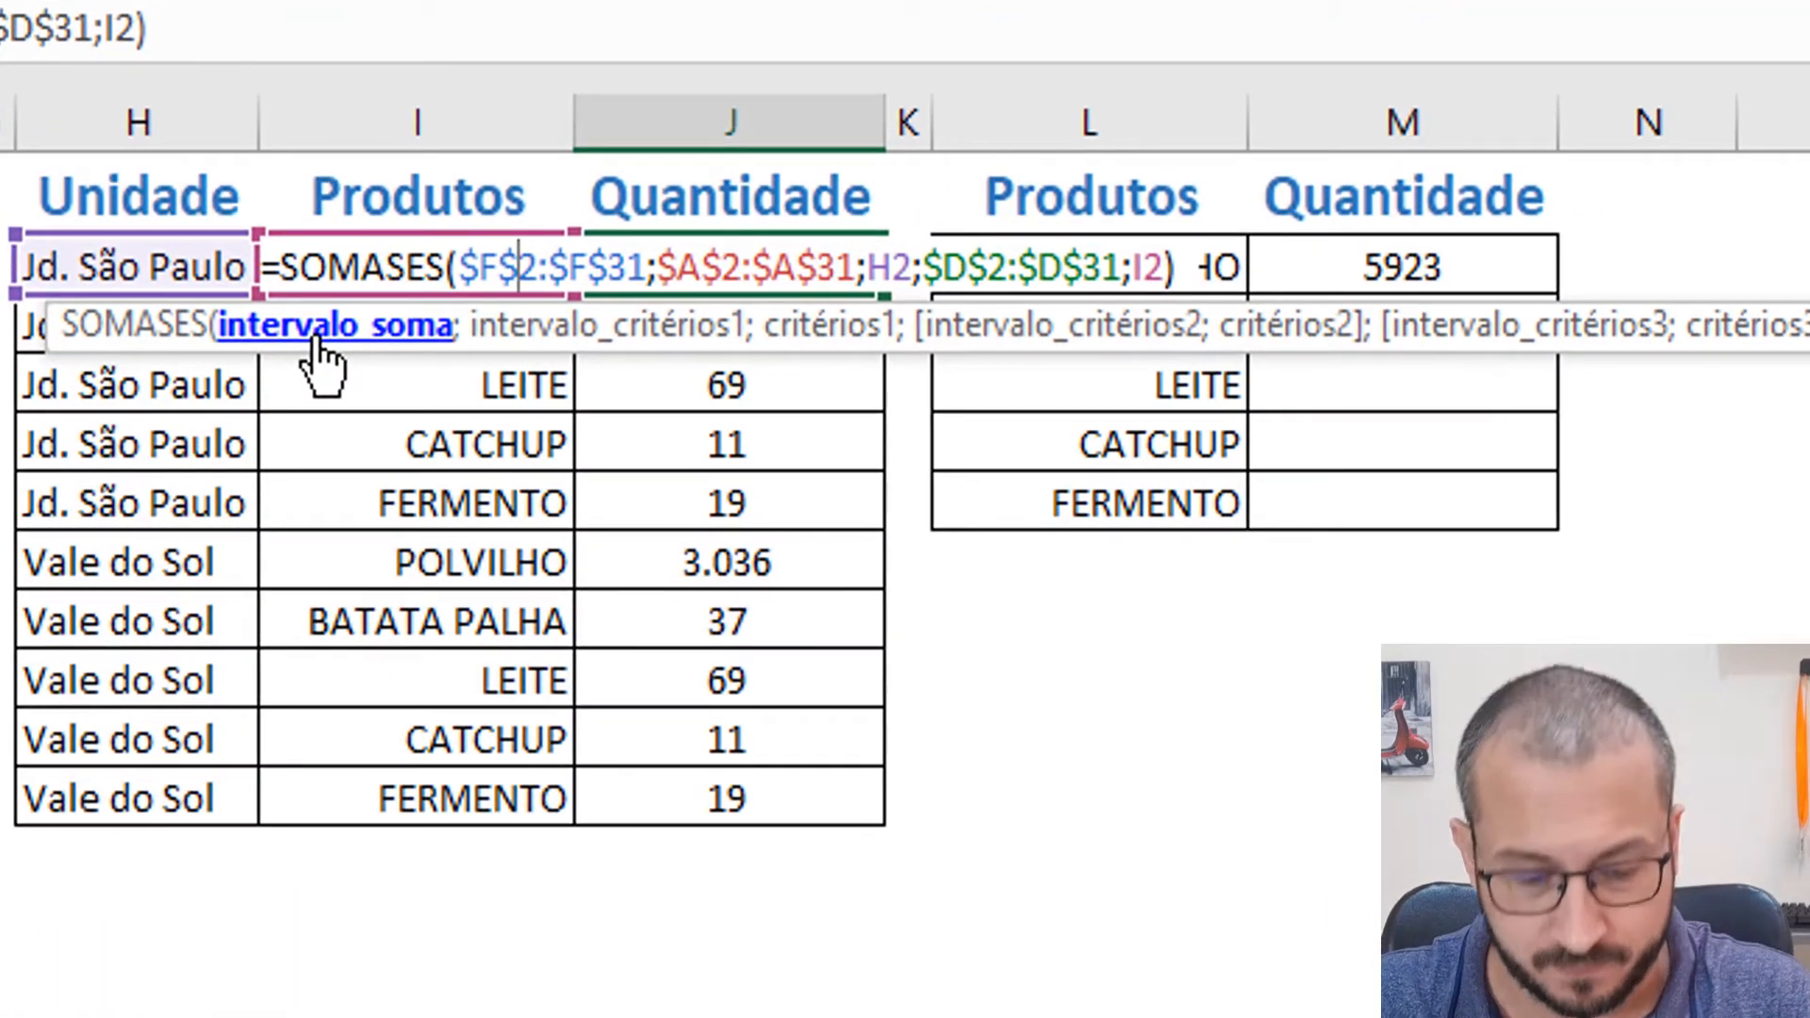
{"action": "key", "text": "Escape"}
{"action": "left_click", "coordinate": [1479, 269]}
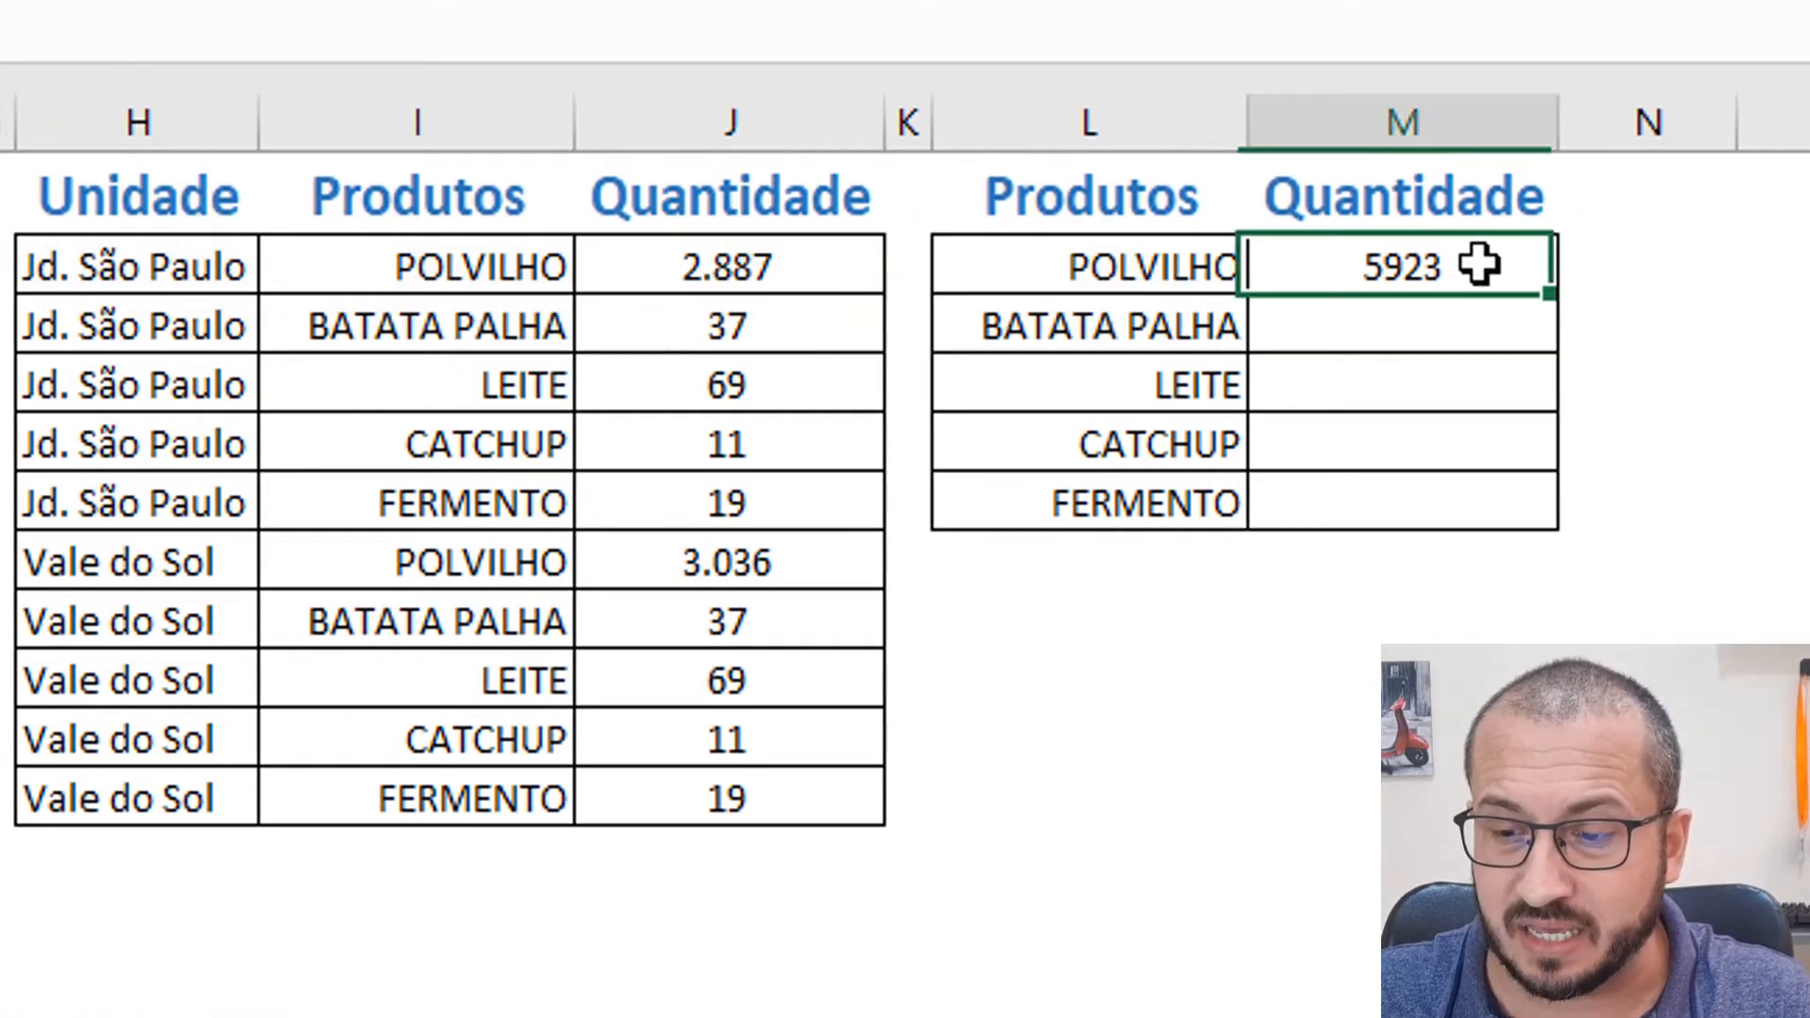
{"action": "double_click", "coordinate": [1499, 268]}
{"action": "left_click", "coordinate": [1626, 273]}
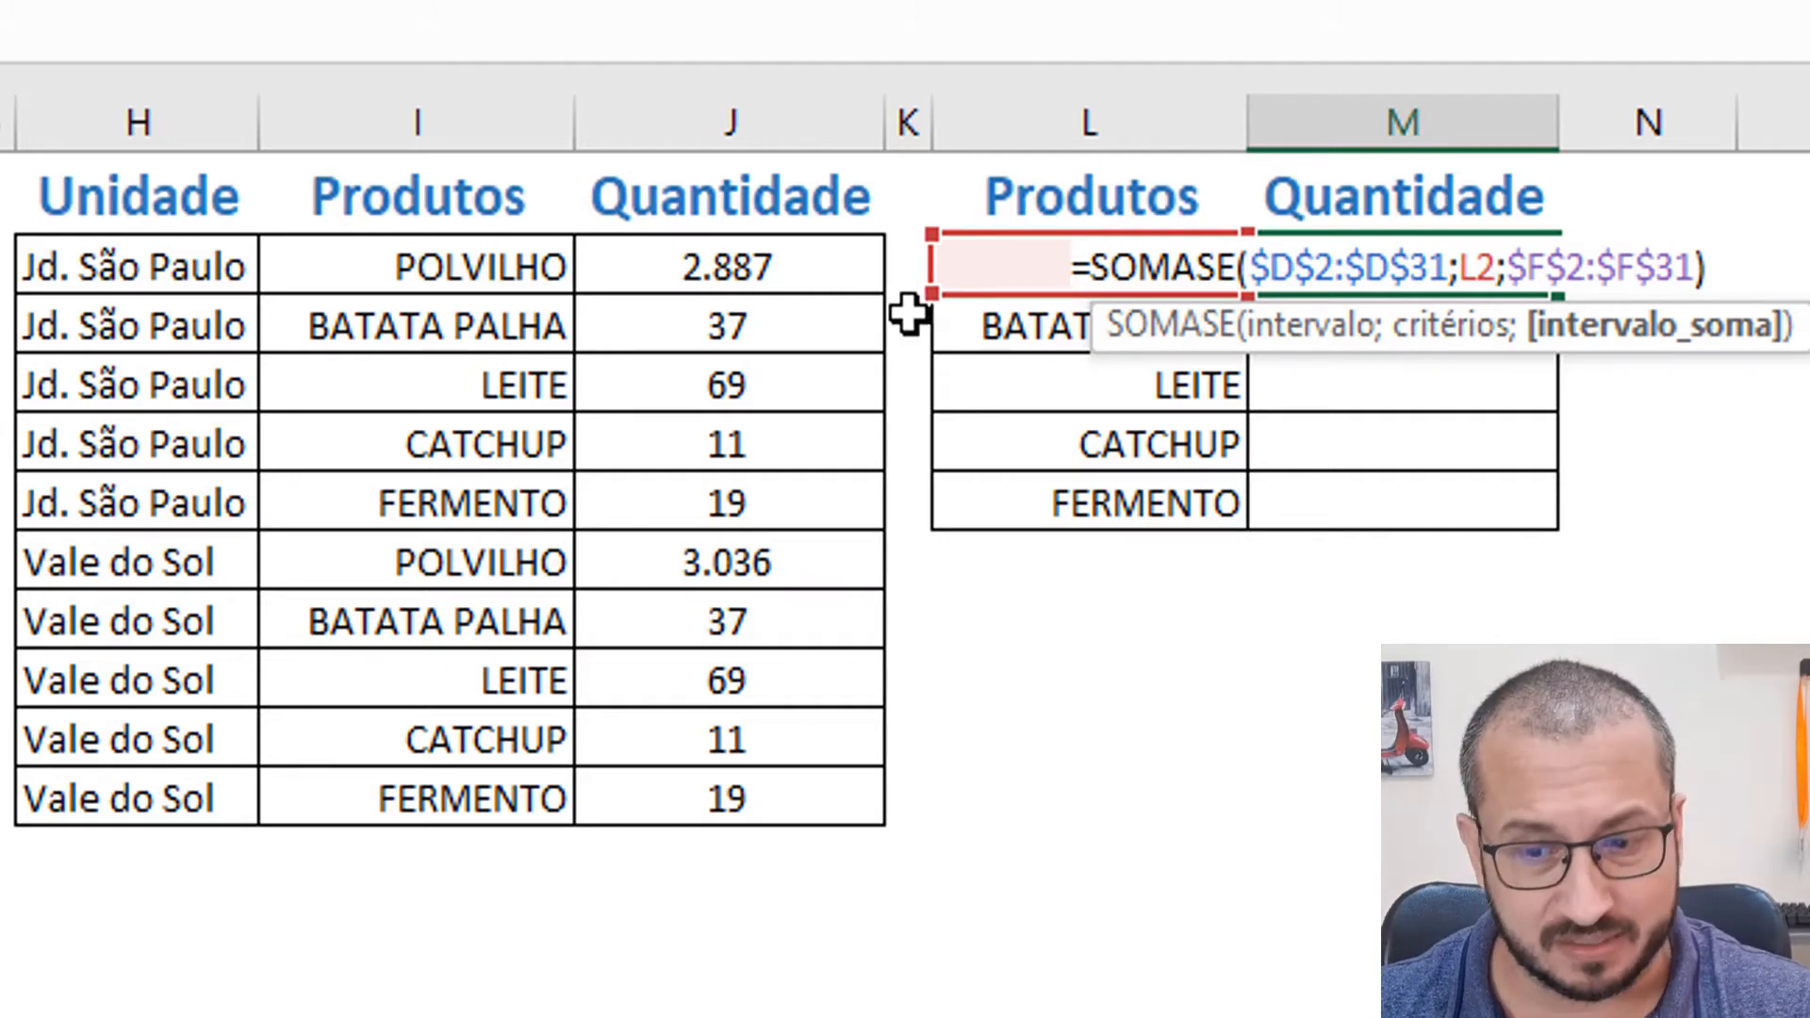
{"action": "key", "text": "ctrl+Return"}
Examine the $F$2:$F$31 sum range in J2's SOMASES formula, and the criterion and range arguments in M2's SOMASE formula.
{"action": "left_click", "coordinate": [788, 270]}
{"action": "double_click", "coordinate": [788, 271]}
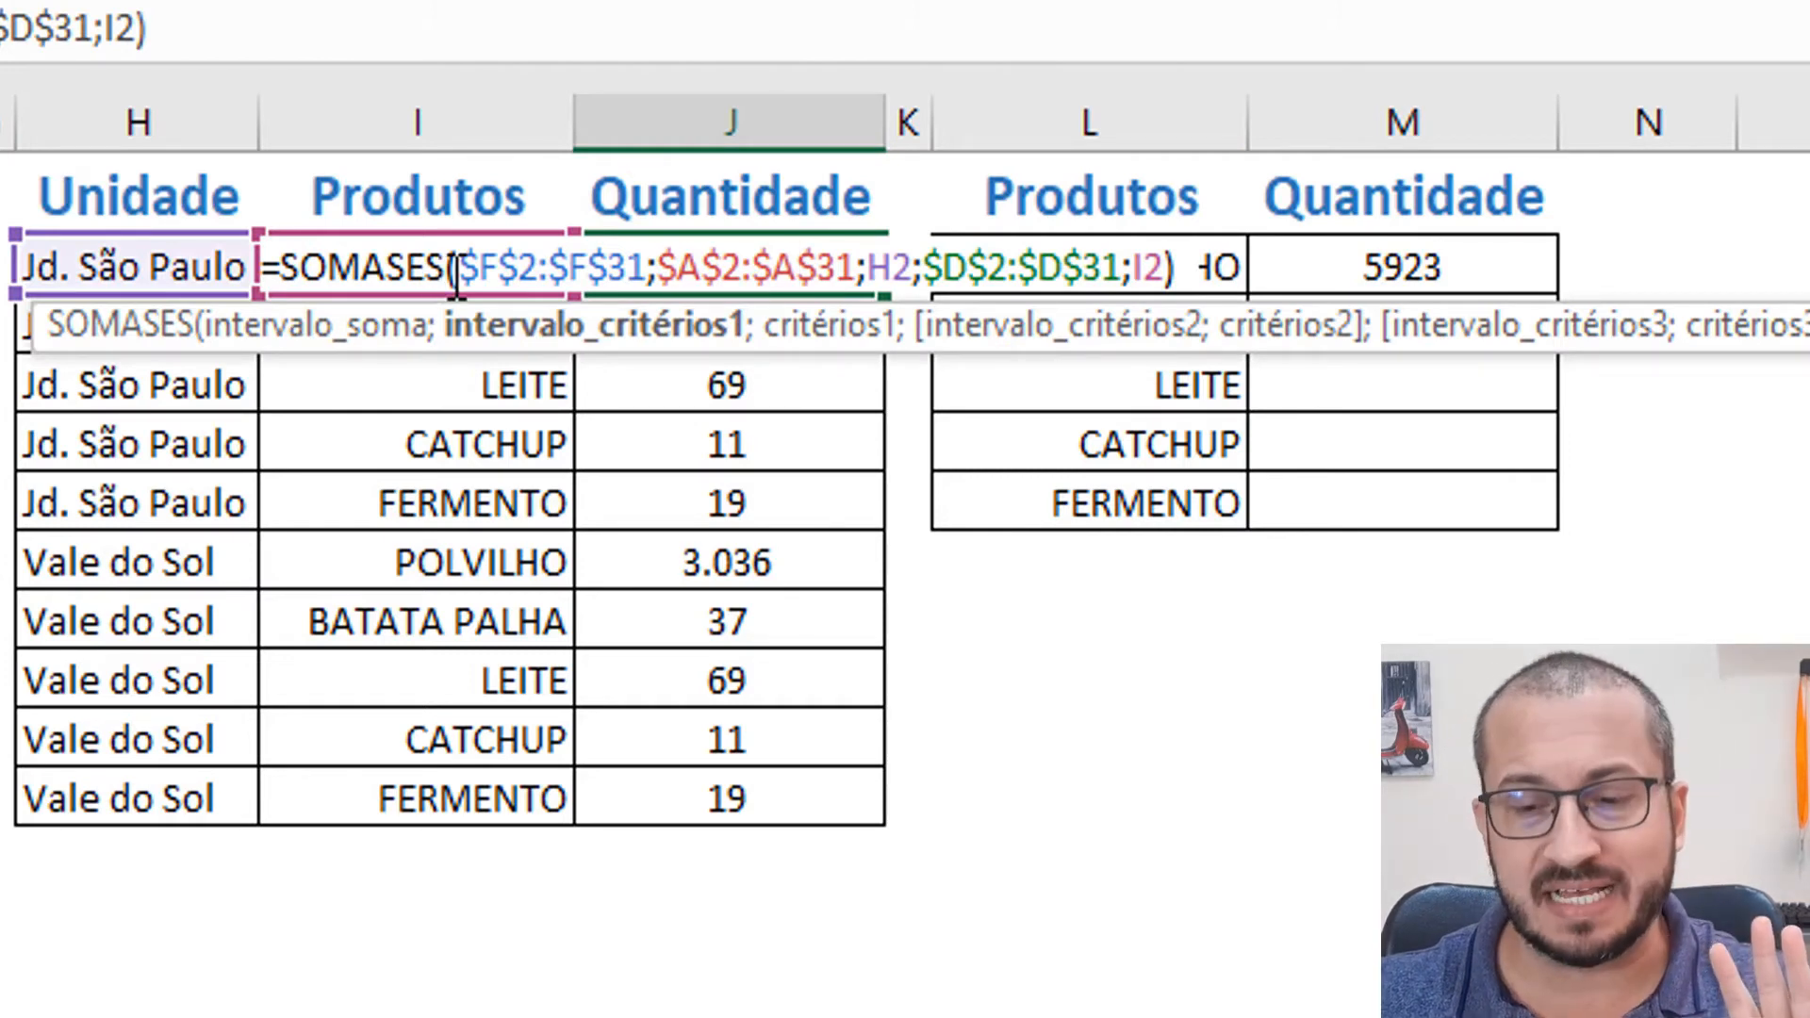
{"action": "left_click", "coordinate": [498, 268]}
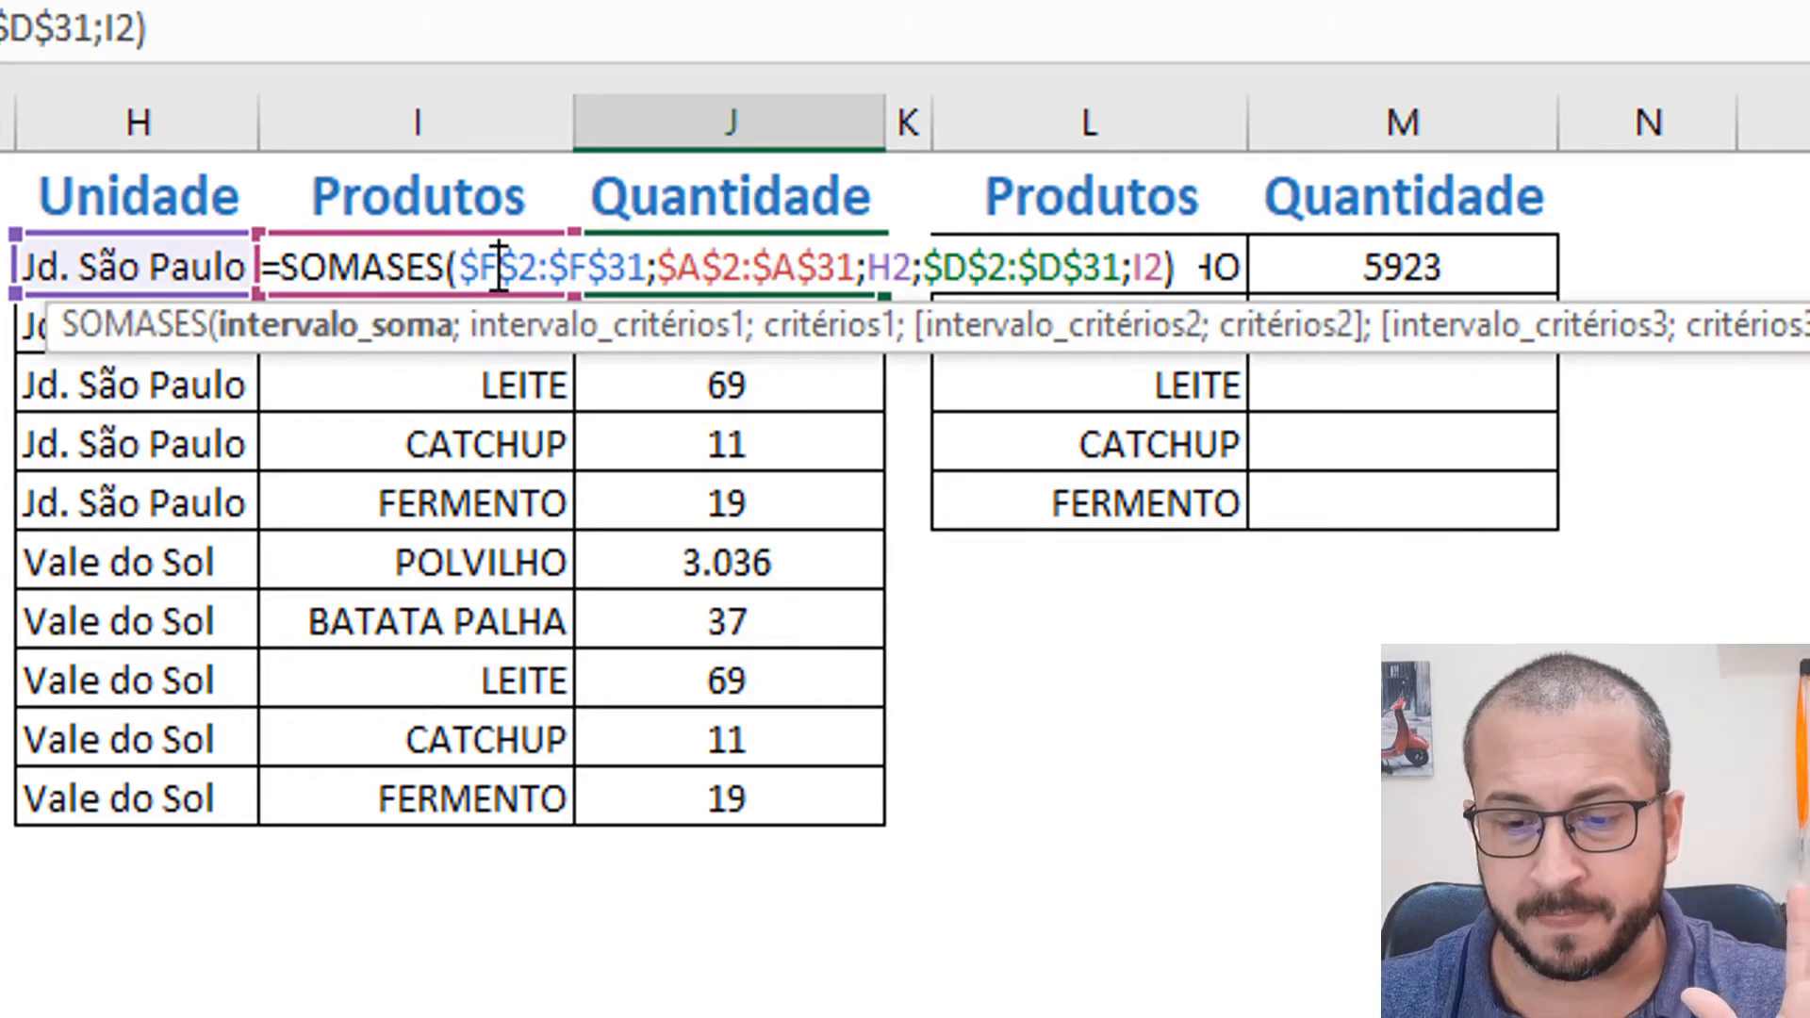
{"action": "left_click_drag", "start_coordinate": [458, 254], "coordinate": [648, 255]}
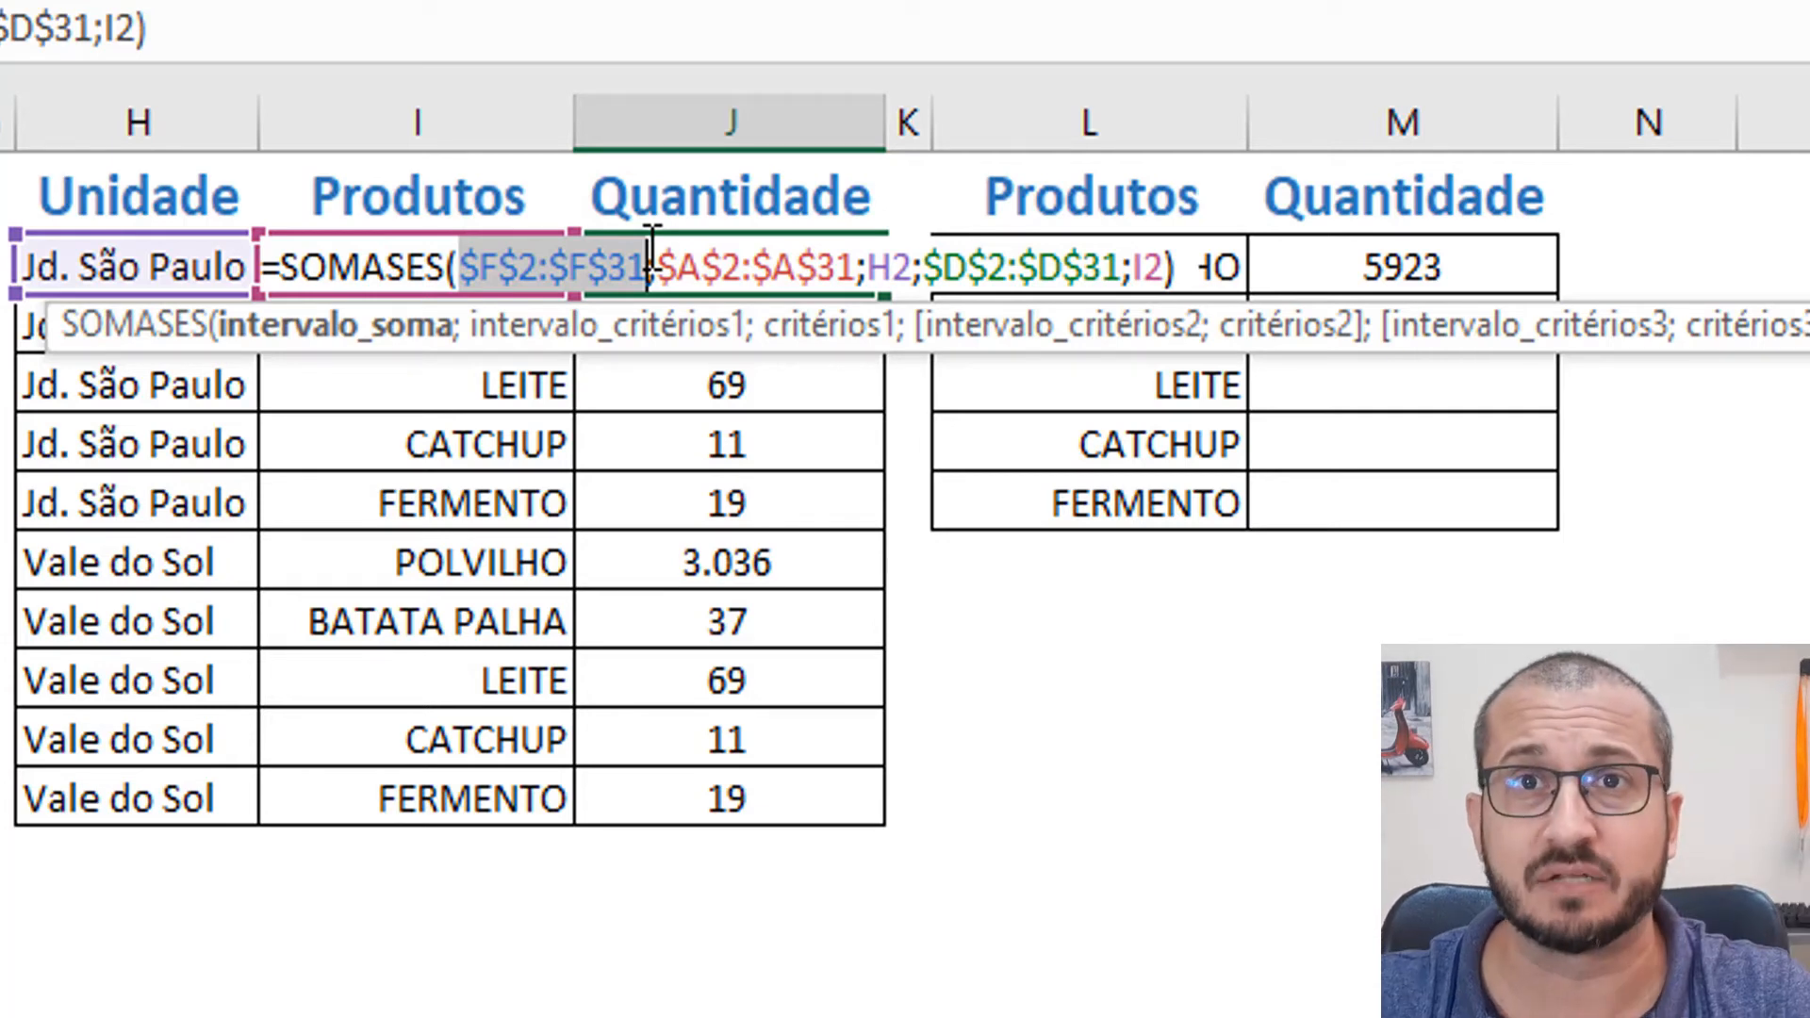
{"action": "key", "text": "Escape"}
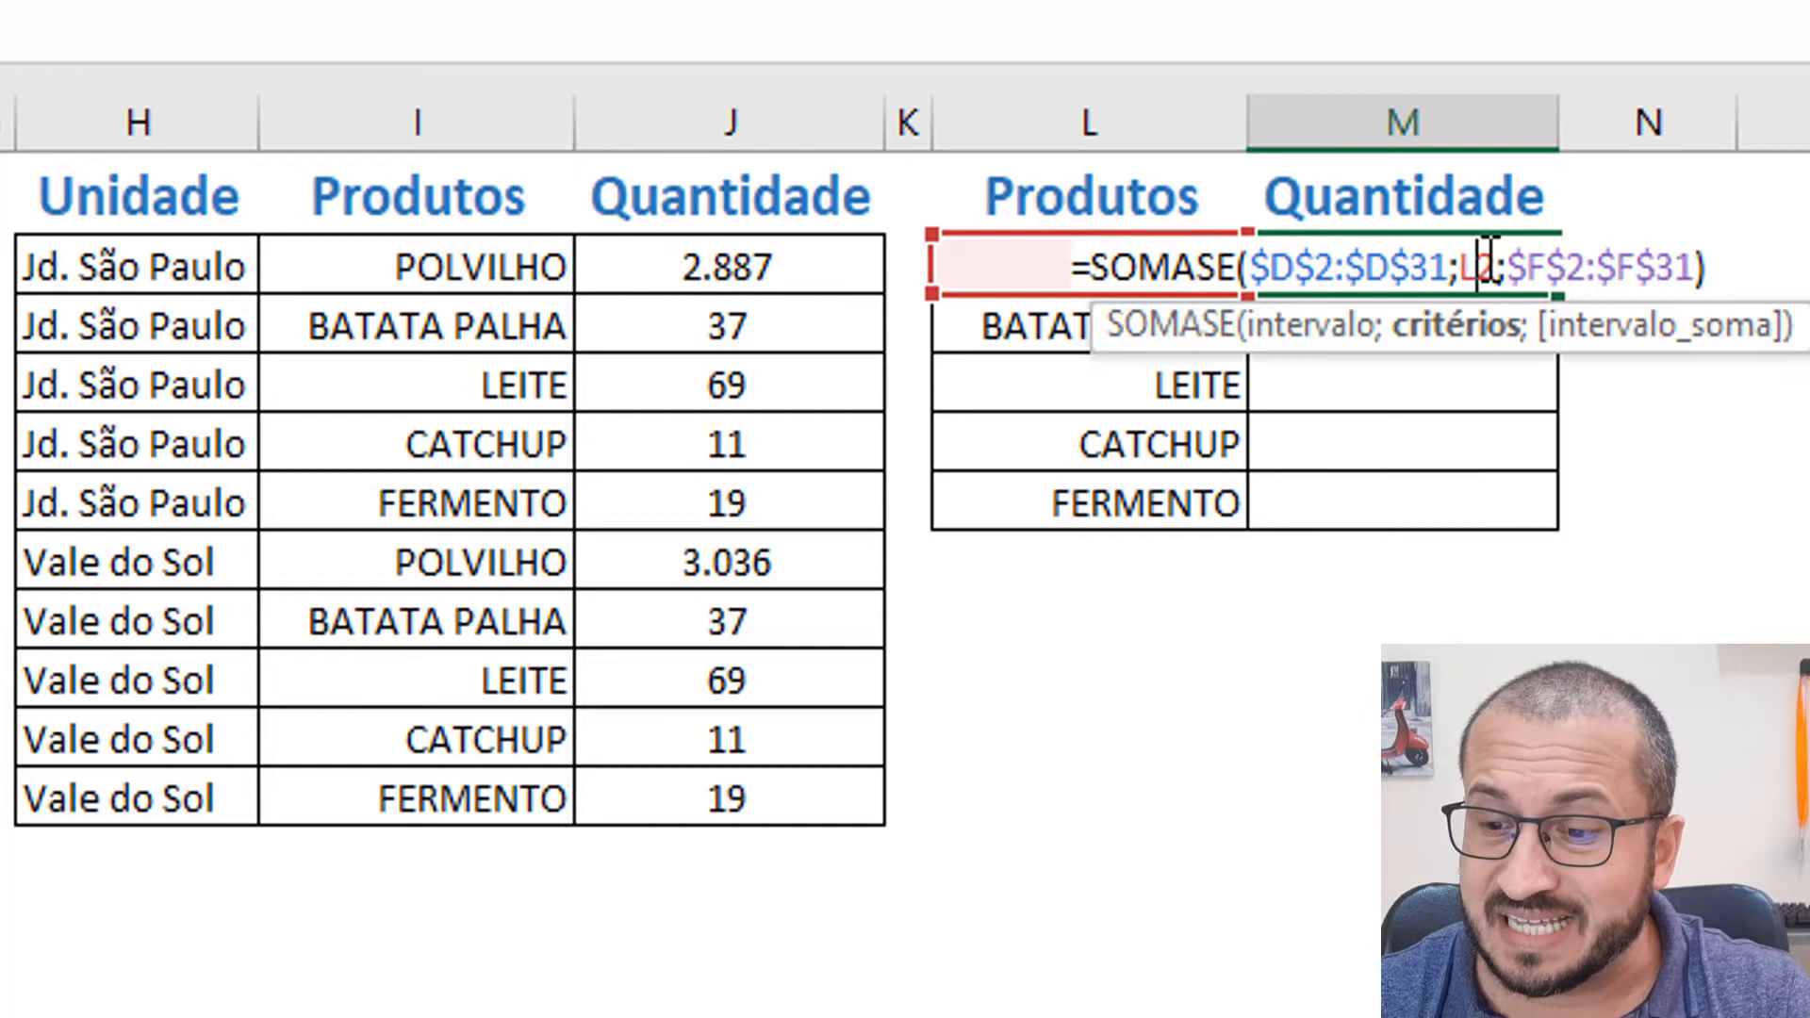
{"action": "left_click", "coordinate": [1412, 264]}
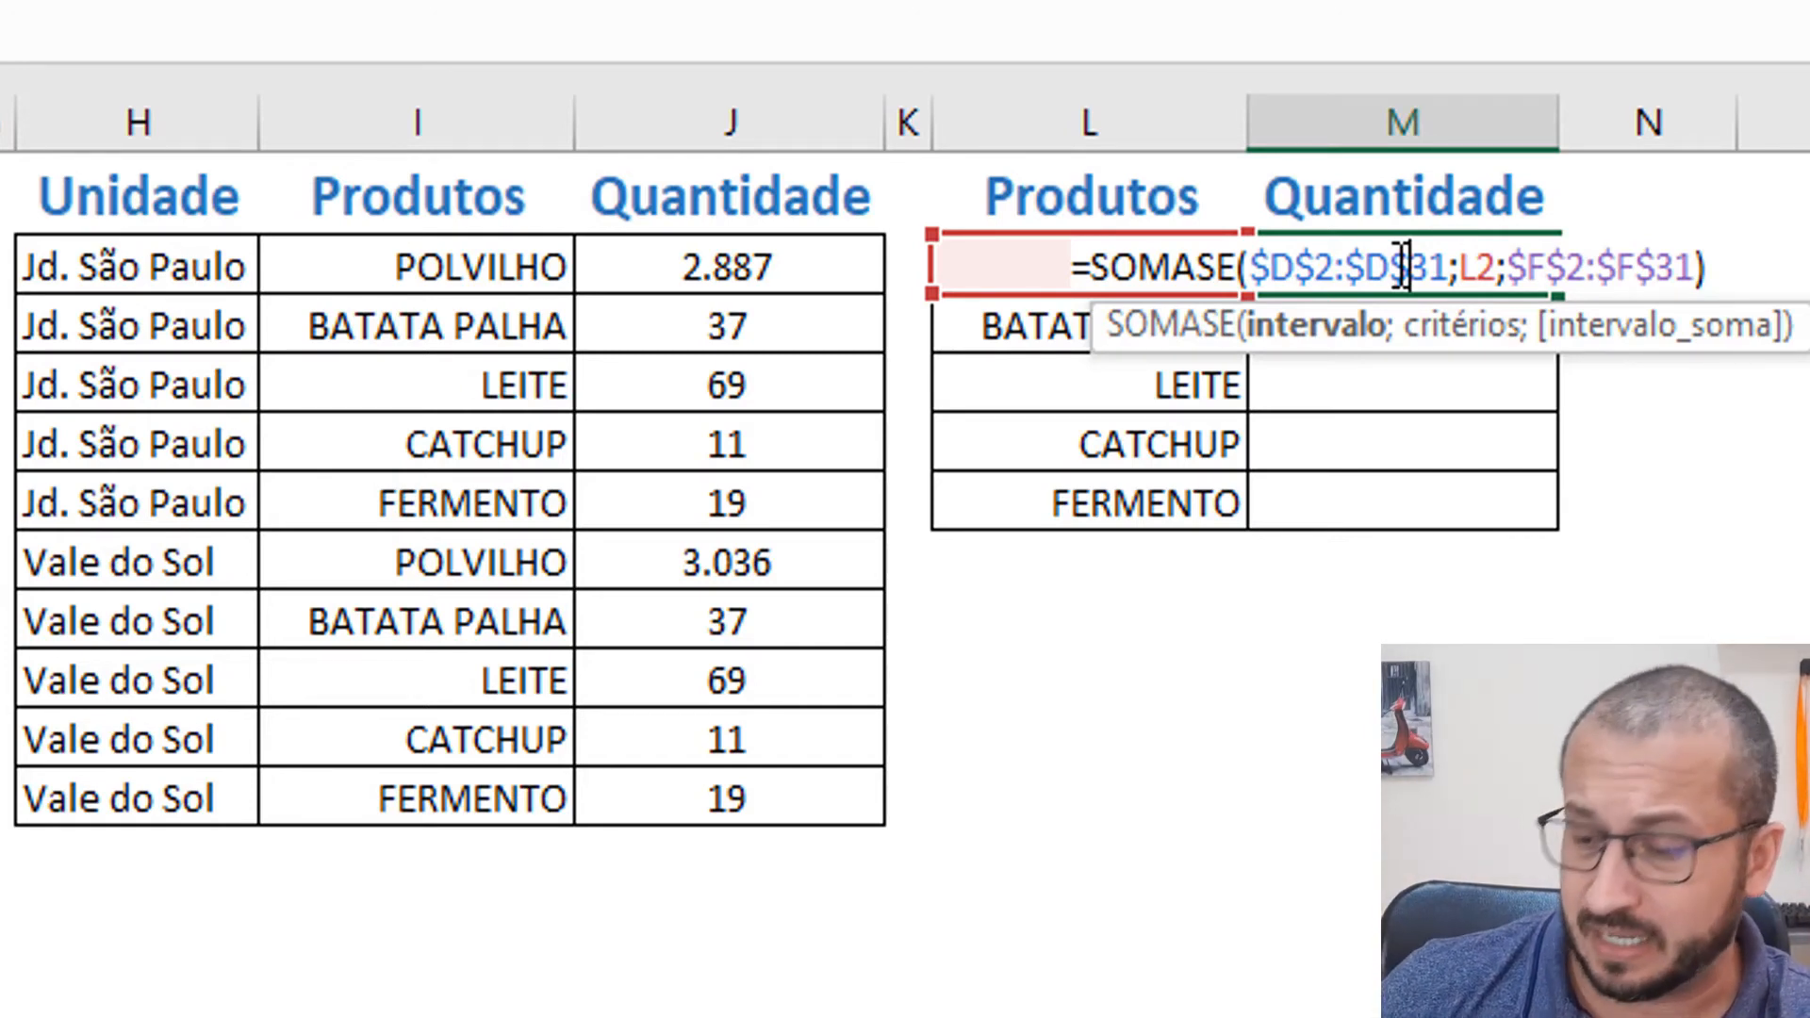
{"action": "key", "text": "Return"}
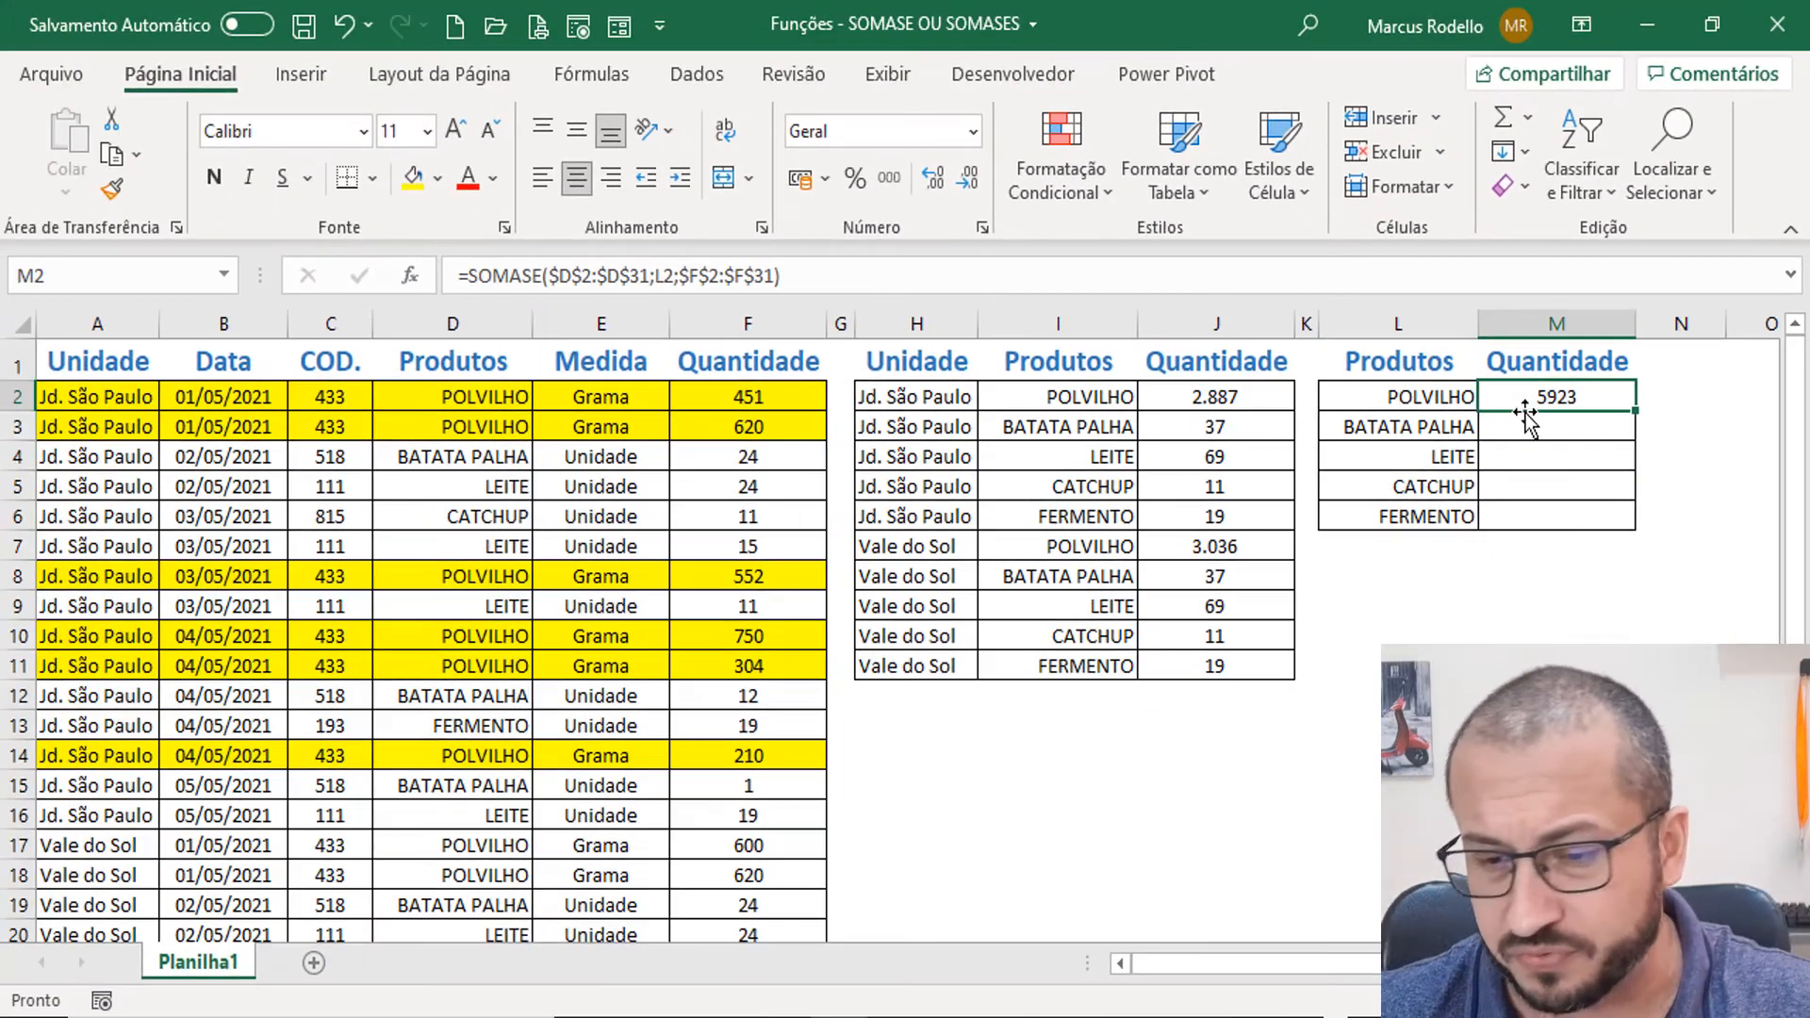
Apply J2's number formatting to M2 and fill the SOMASE formula down to M6.
{"action": "left_click", "coordinate": [971, 341]}
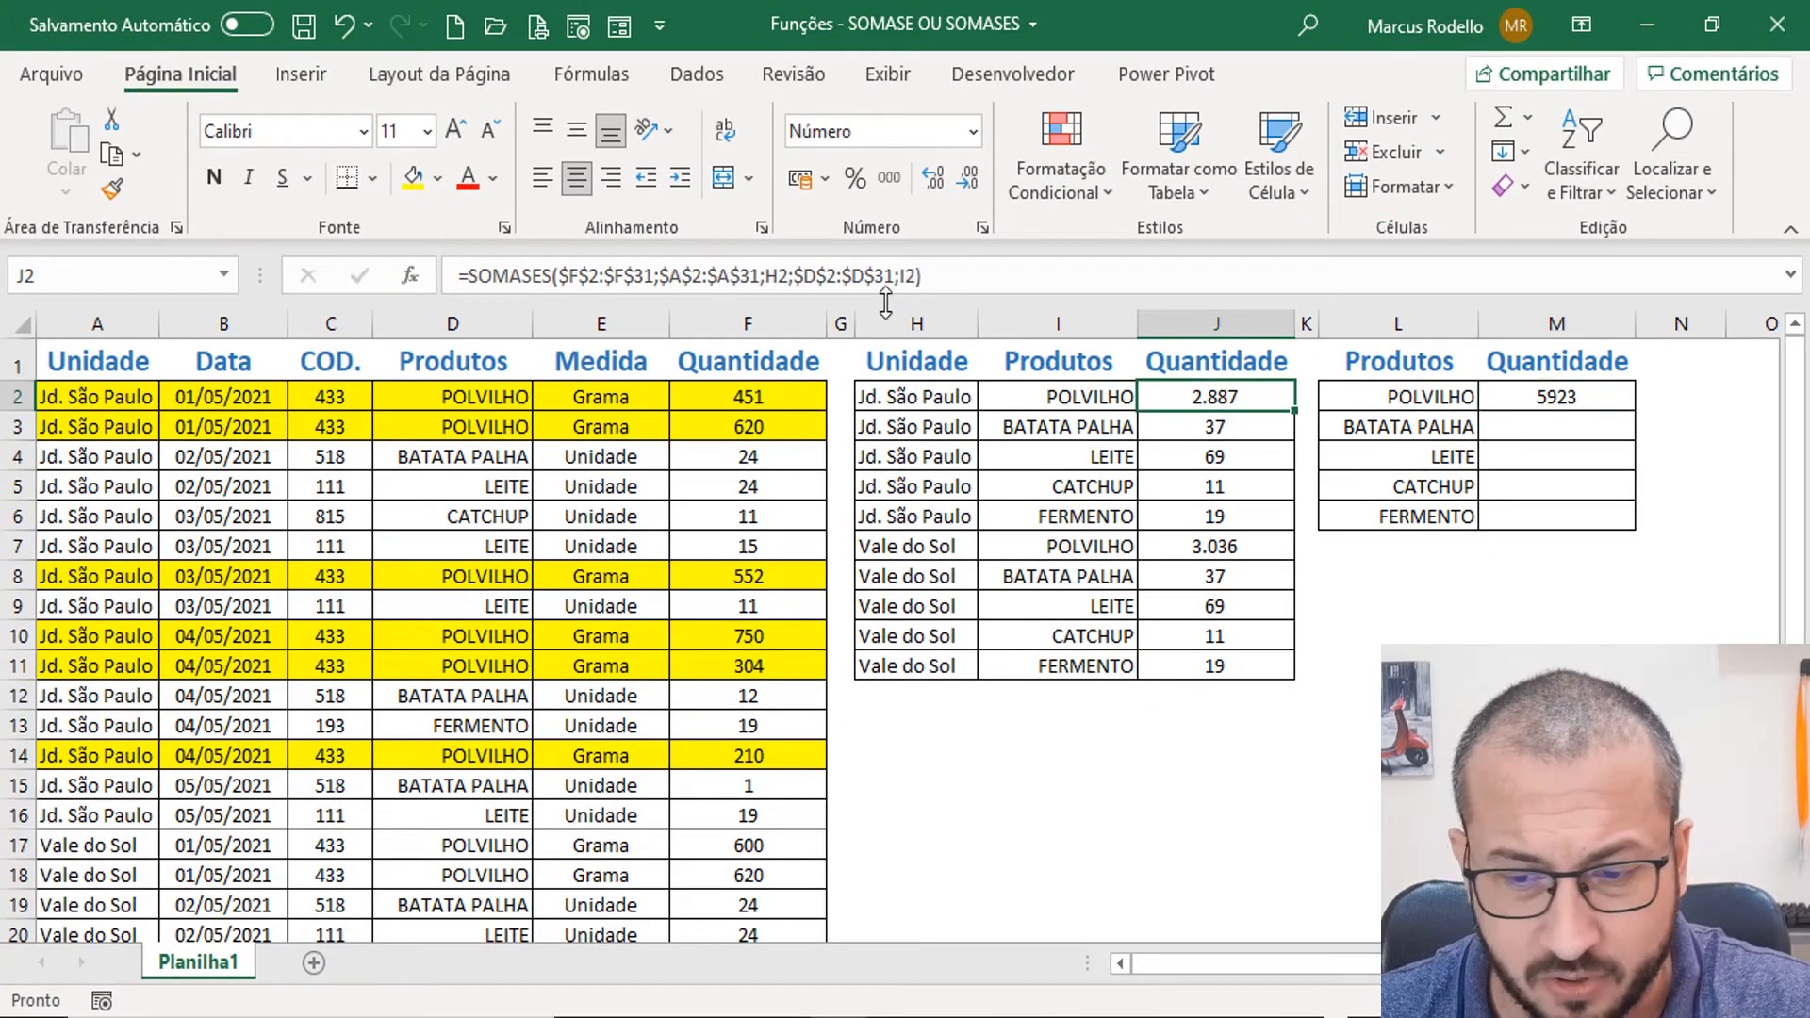
{"action": "left_click", "coordinate": [112, 191]}
{"action": "left_click", "coordinate": [1605, 397]}
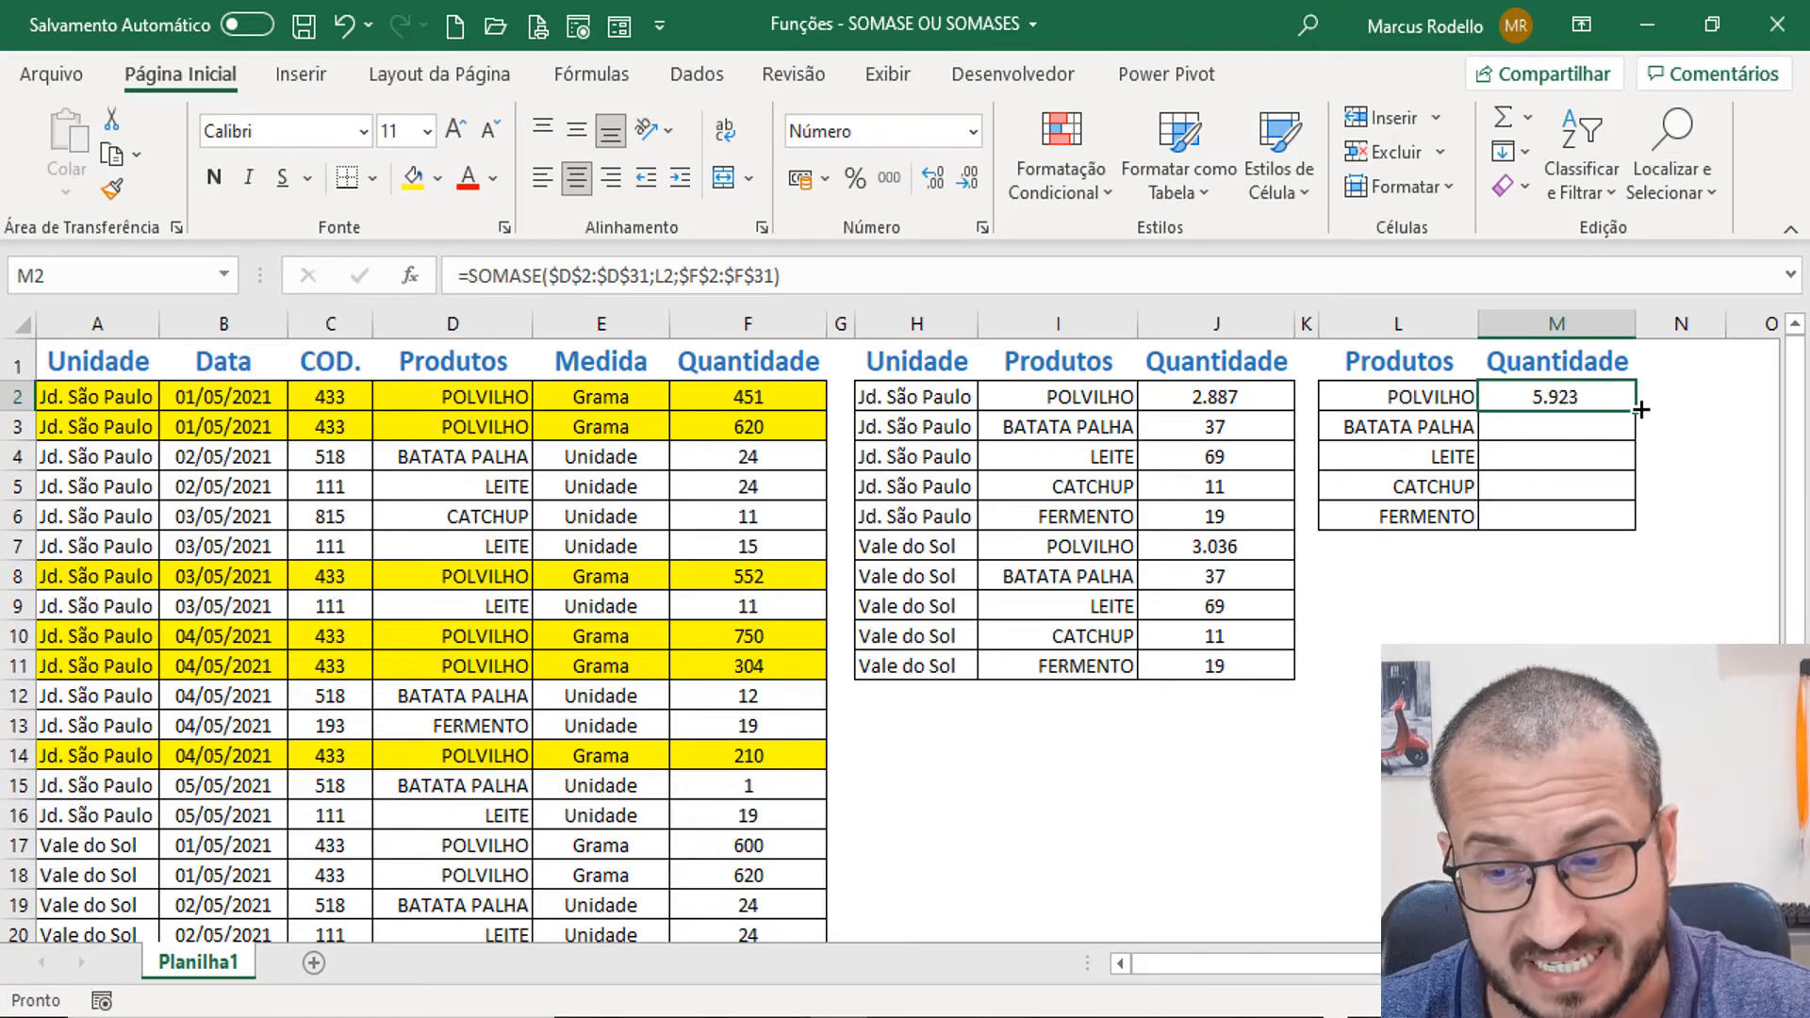
{"action": "left_click_drag", "start_coordinate": [1636, 413], "coordinate": [1636, 528]}
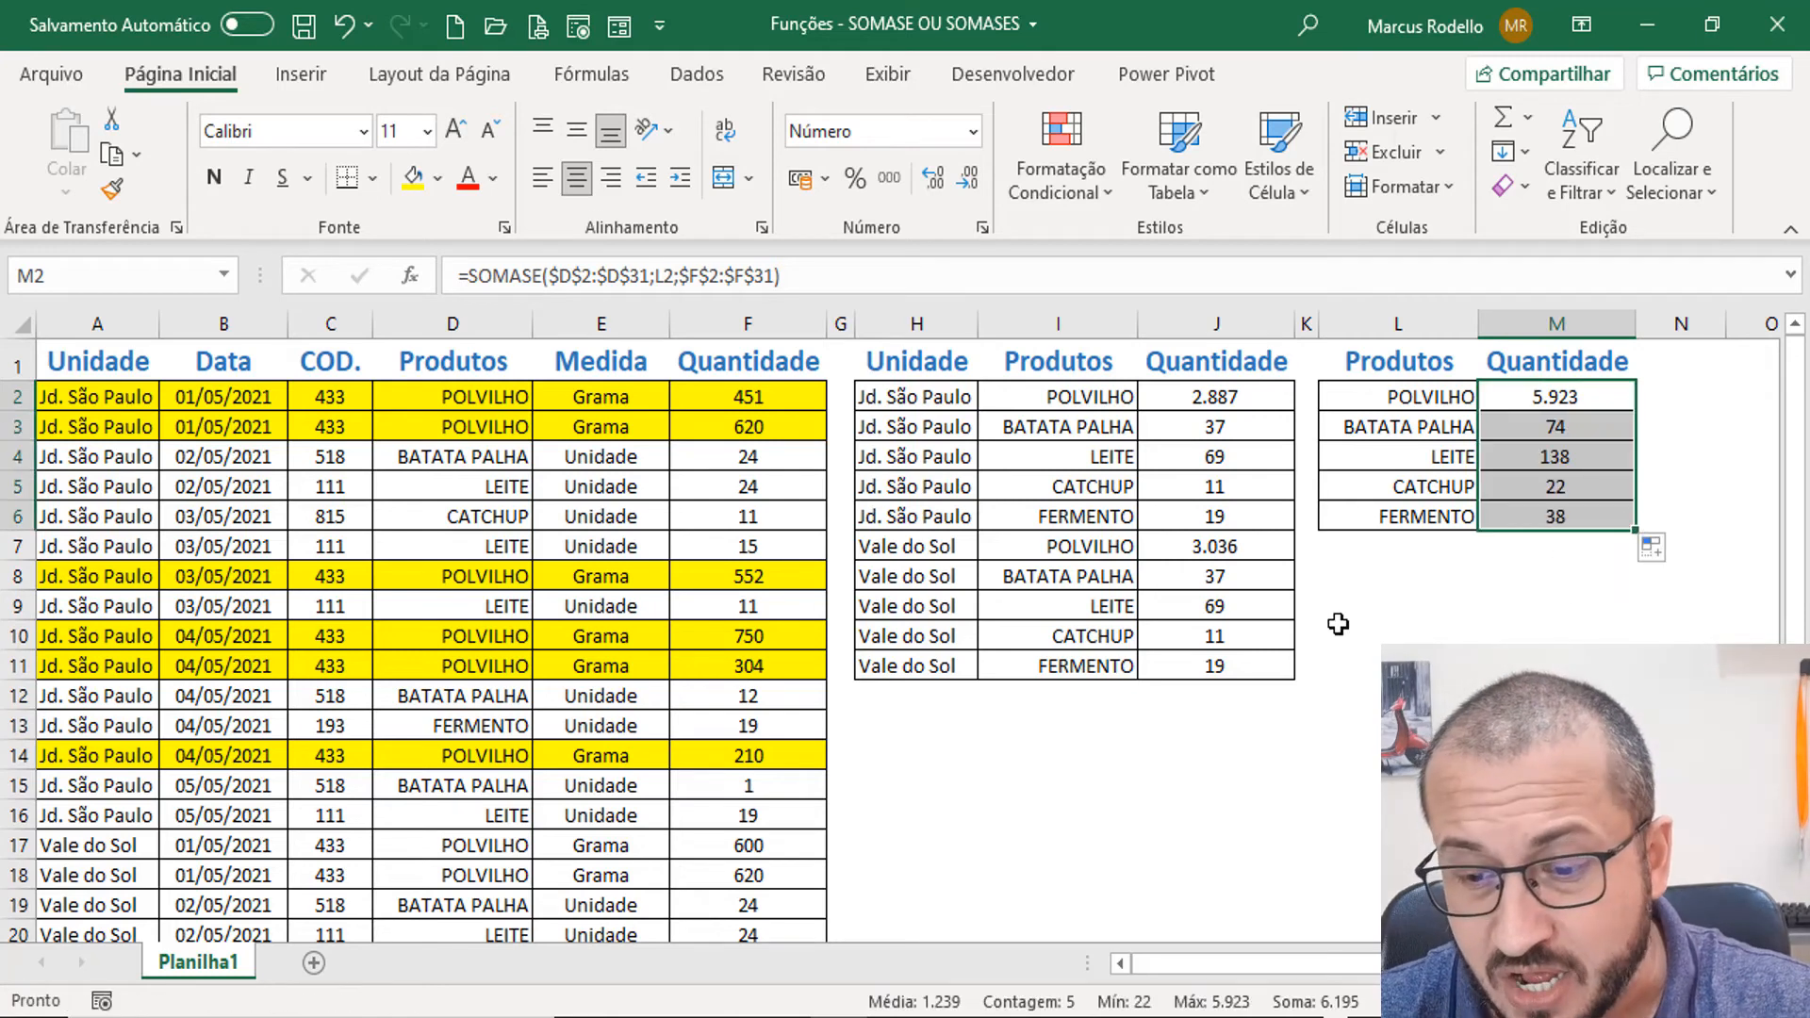
Total J2:J11 in J12 with SOMA and compare it with the source total in F32.
{"action": "left_click", "coordinate": [1235, 693]}
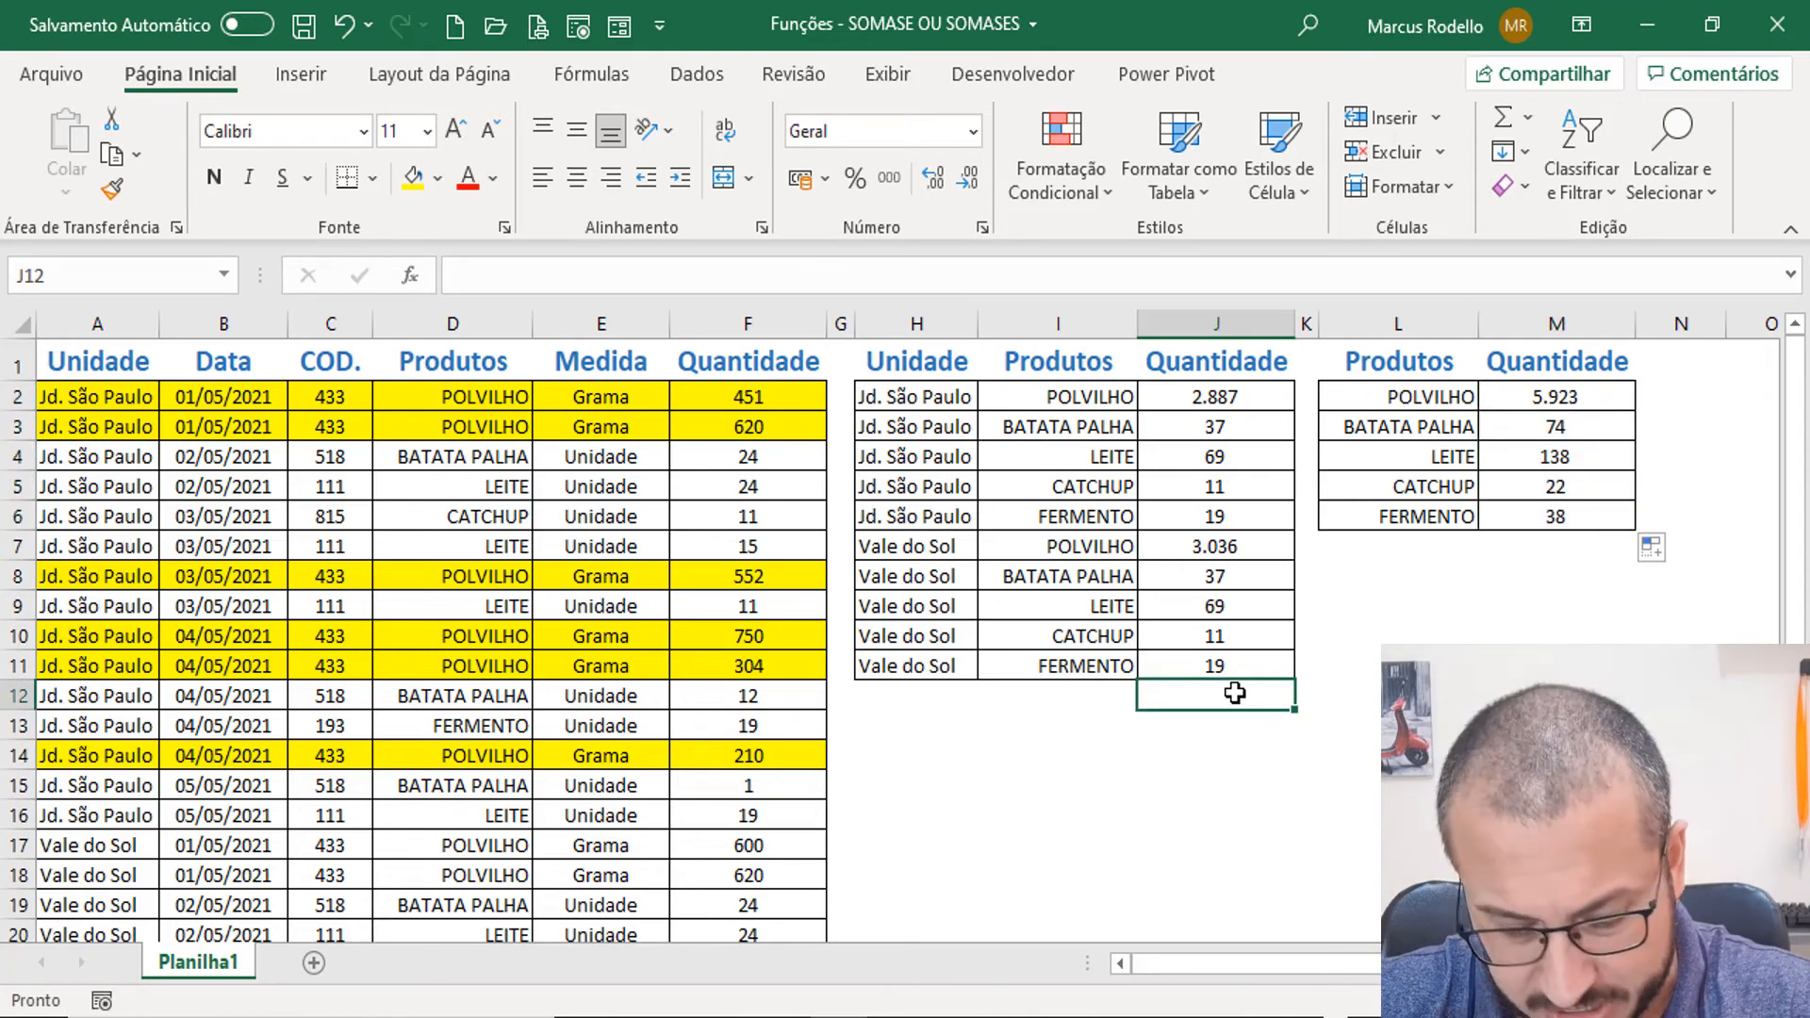
{"action": "key", "text": "alt+="}
{"action": "key", "text": "Return"}
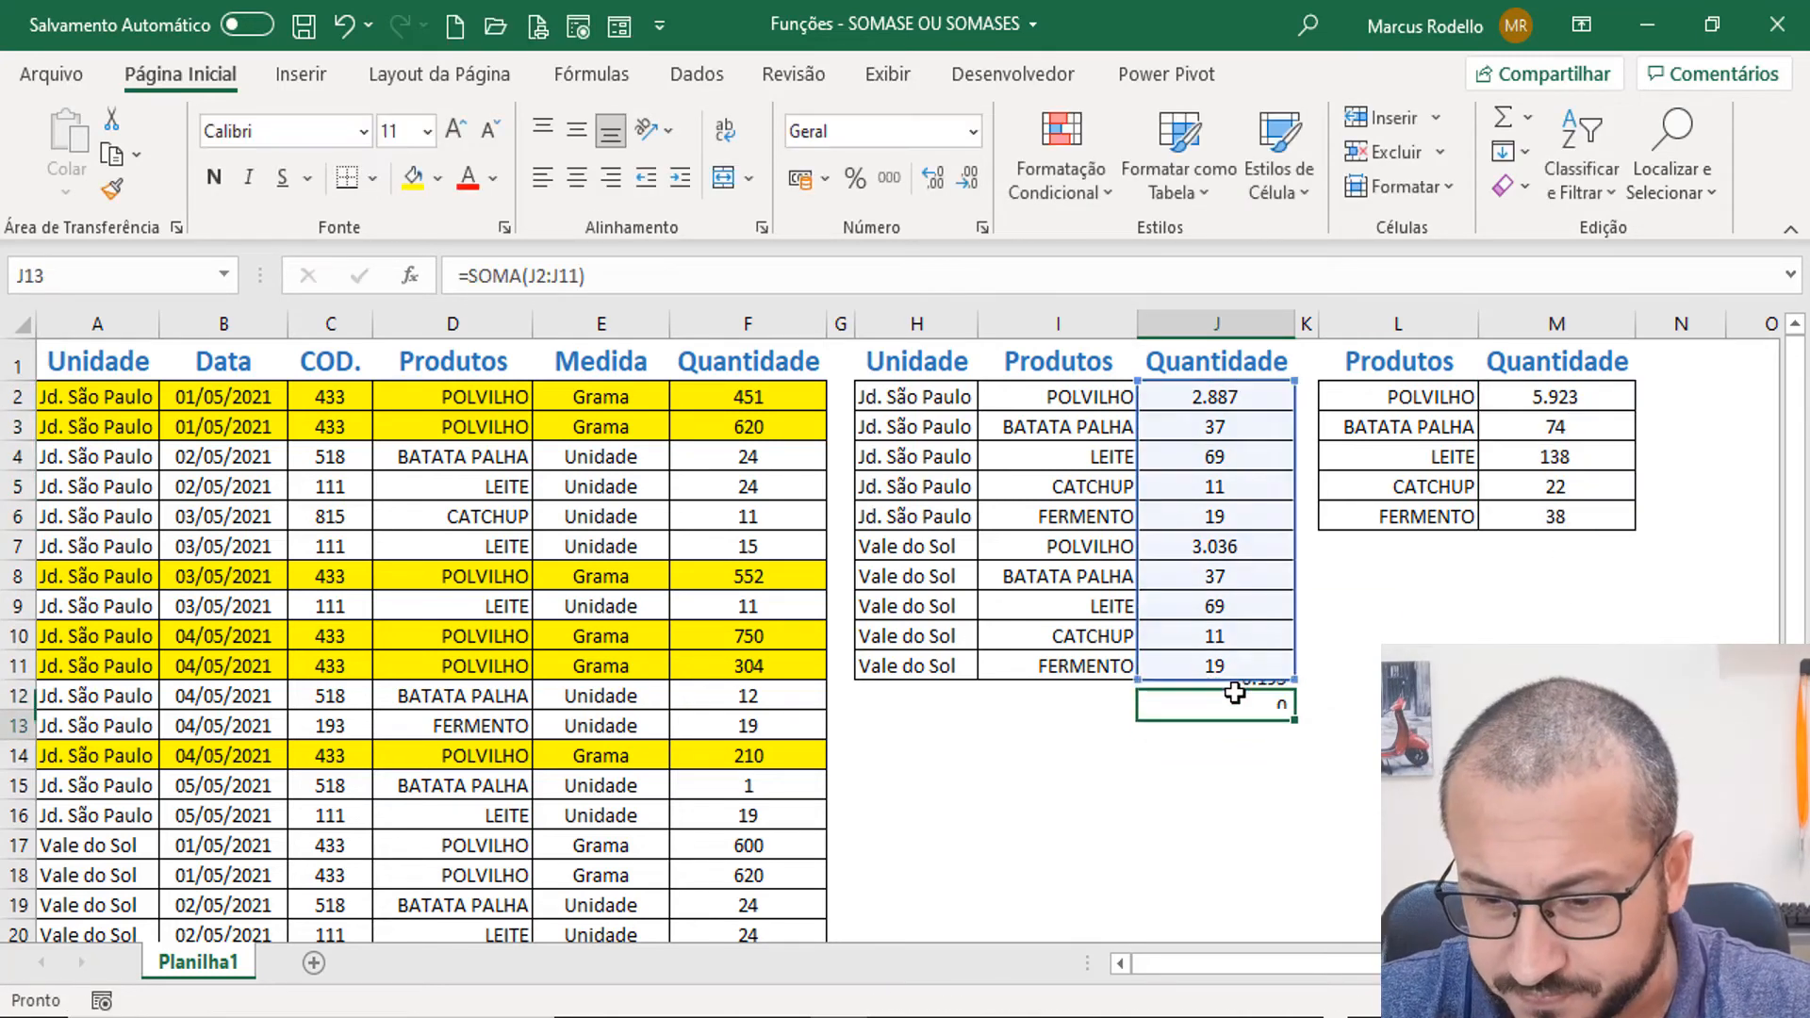
{"action": "left_click", "coordinate": [1235, 693]}
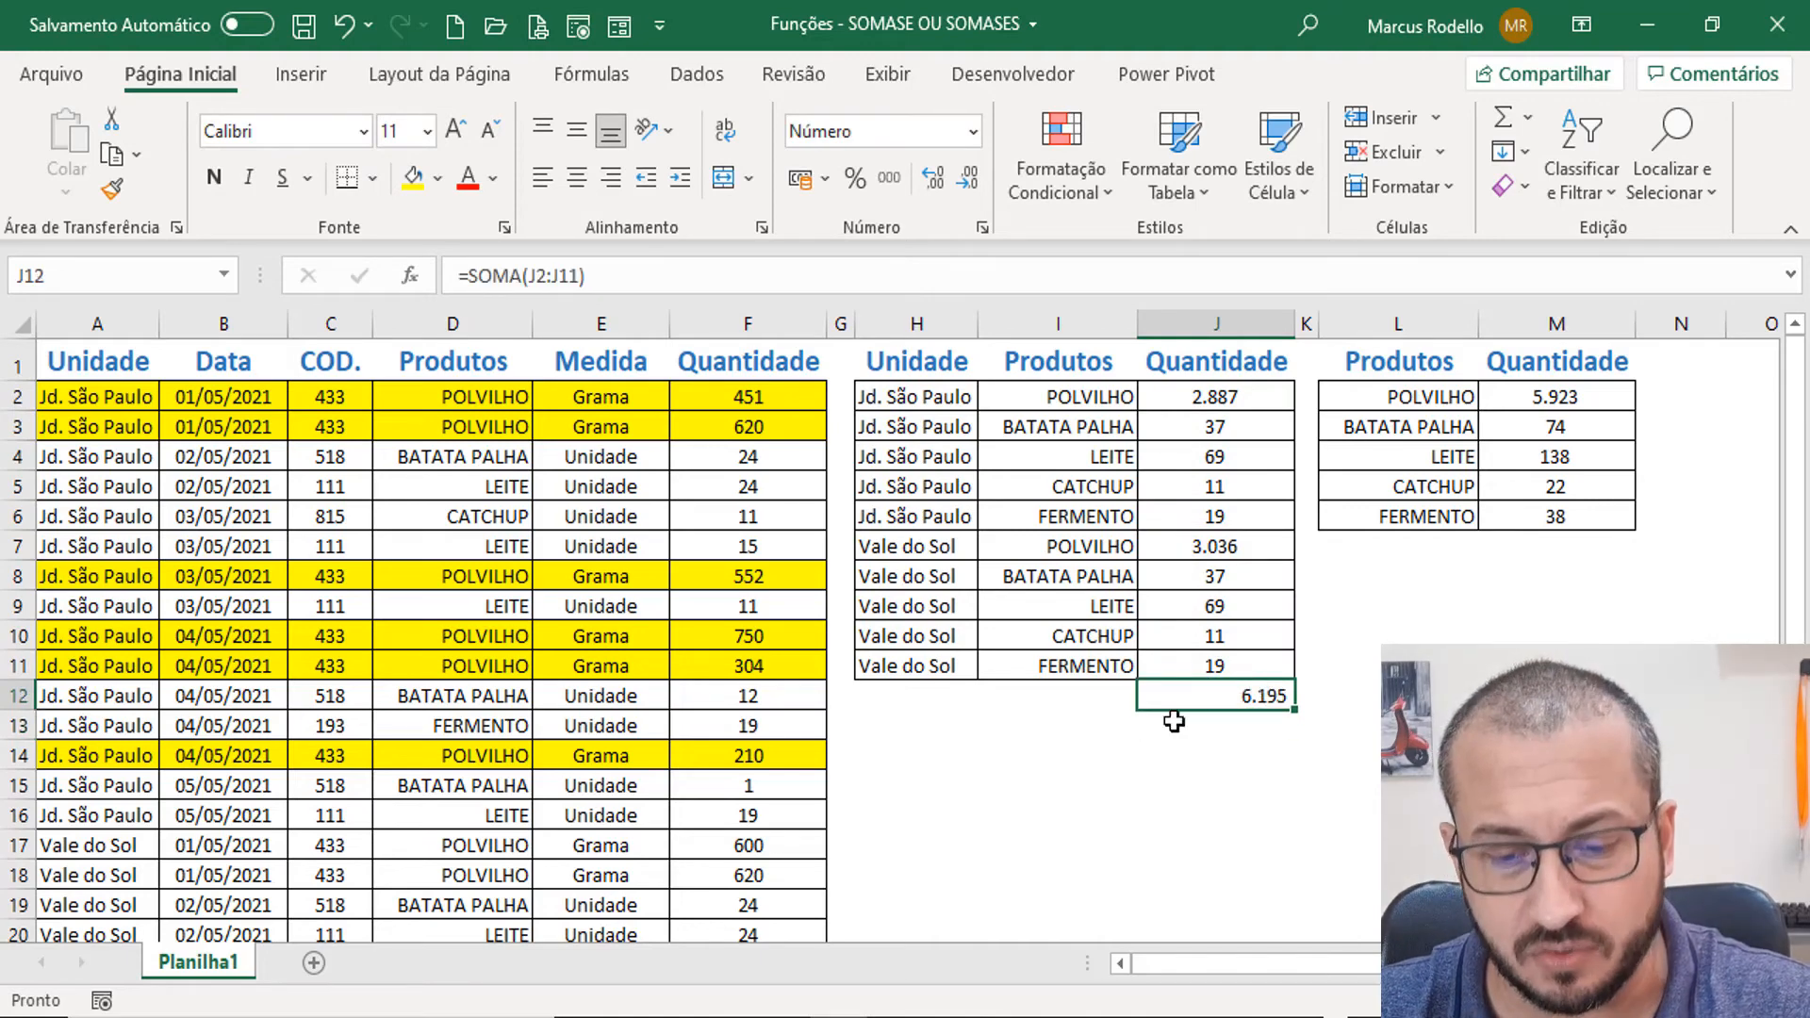
{"action": "scroll", "coordinate": [714, 889], "scroll_direction": "down", "scroll_amount": 4}
{"action": "left_click", "coordinate": [714, 919]}
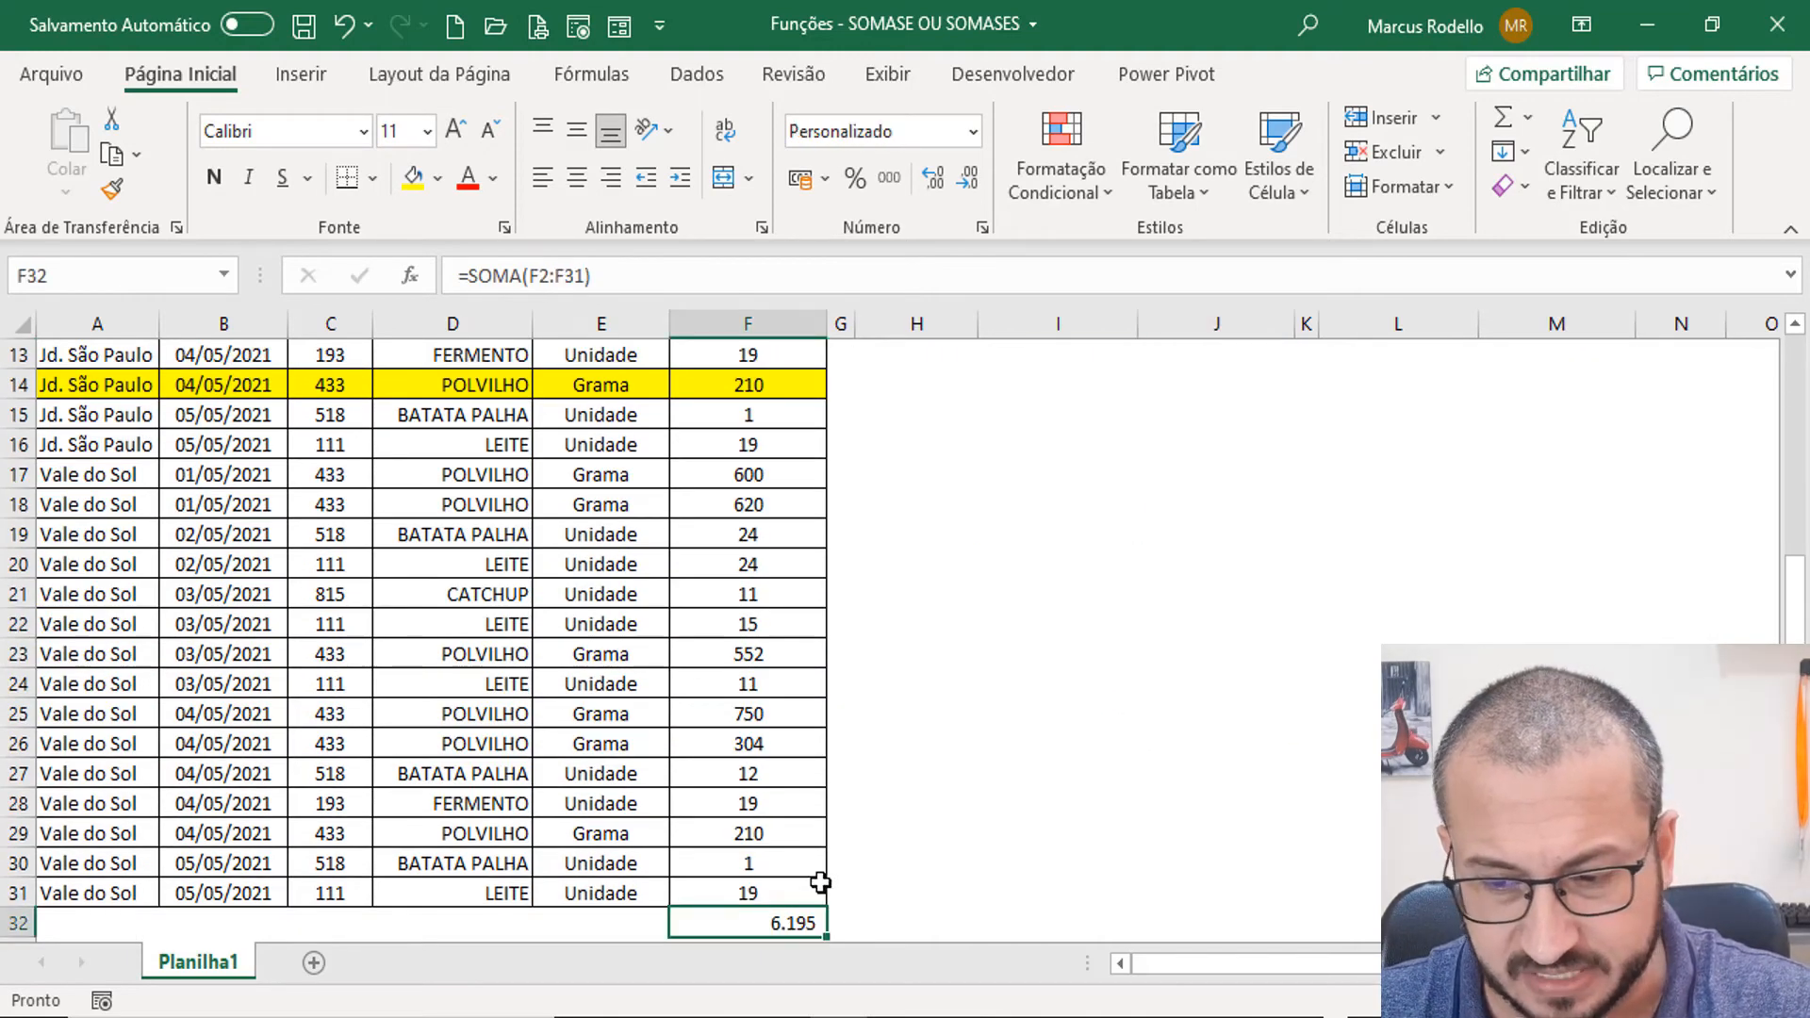
Total the product quantities M2:M6 in M7 with SOMA and check the result against the J12 total.
{"action": "scroll", "coordinate": [821, 883], "scroll_direction": "up", "scroll_amount": 4}
{"action": "left_click", "coordinate": [1562, 542]}
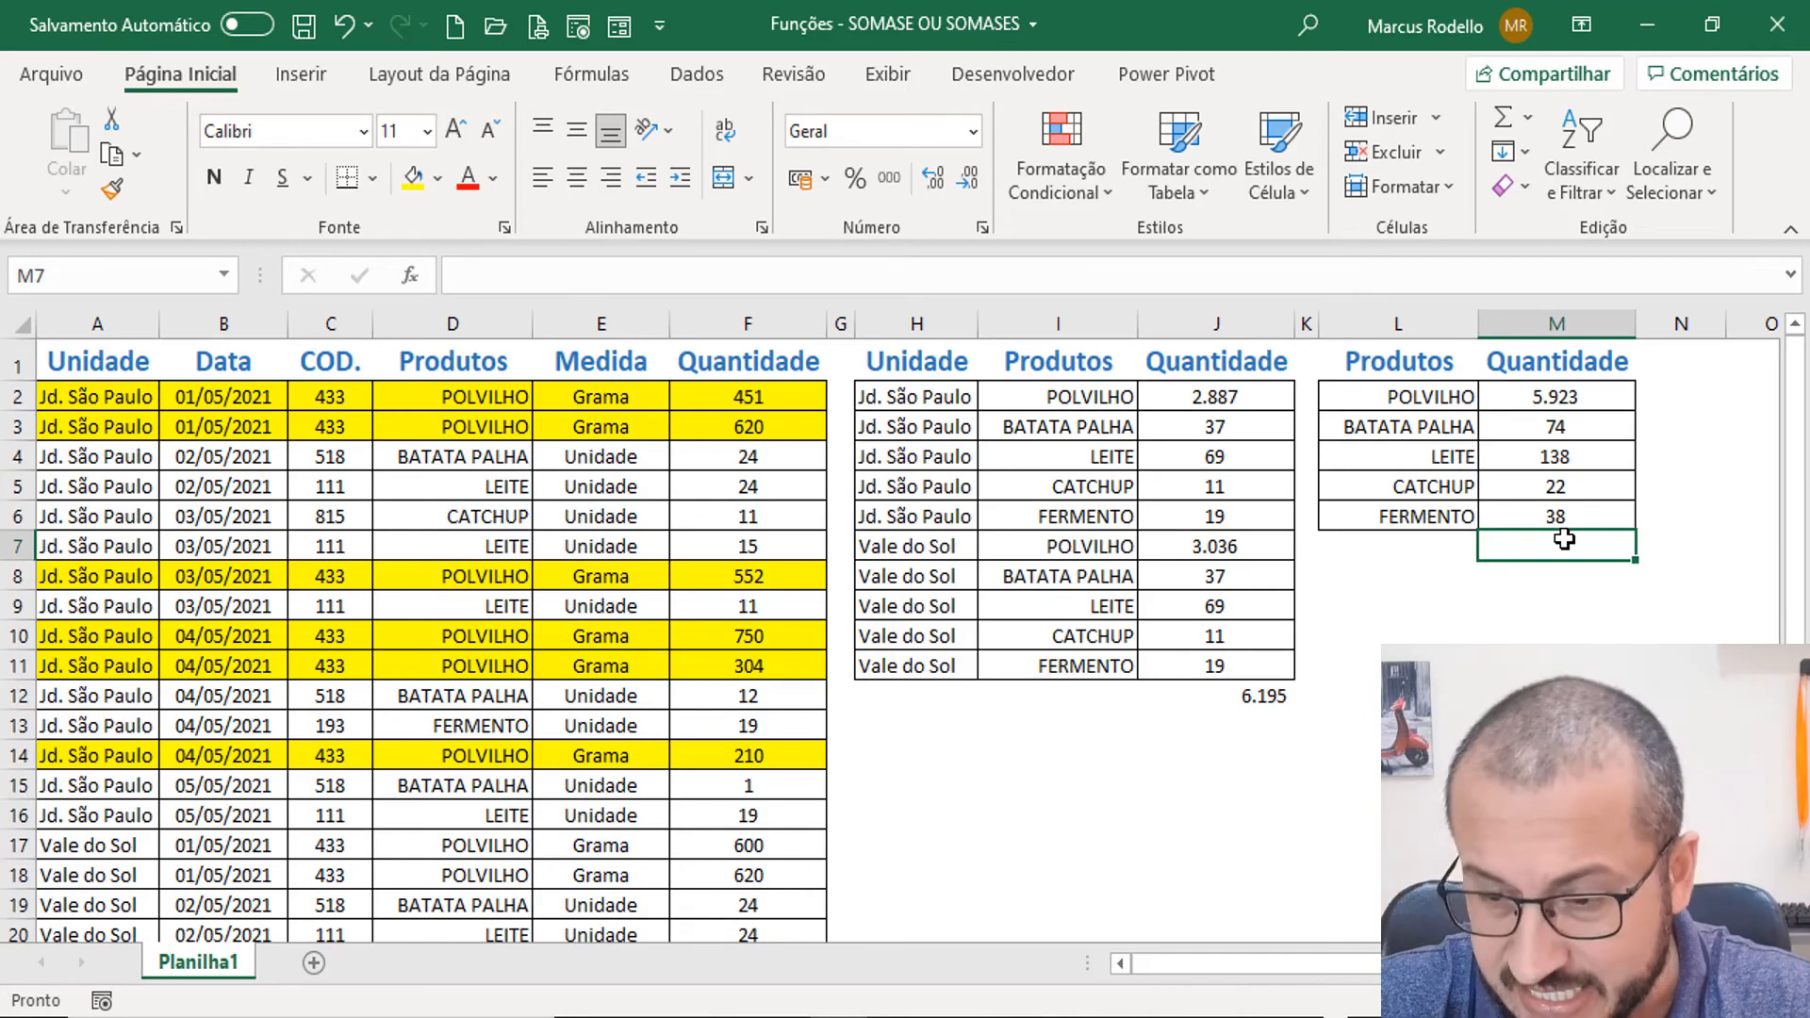
{"action": "key", "text": "alt+="}
{"action": "key", "text": "Return"}
{"action": "left_click", "coordinate": [1562, 545]}
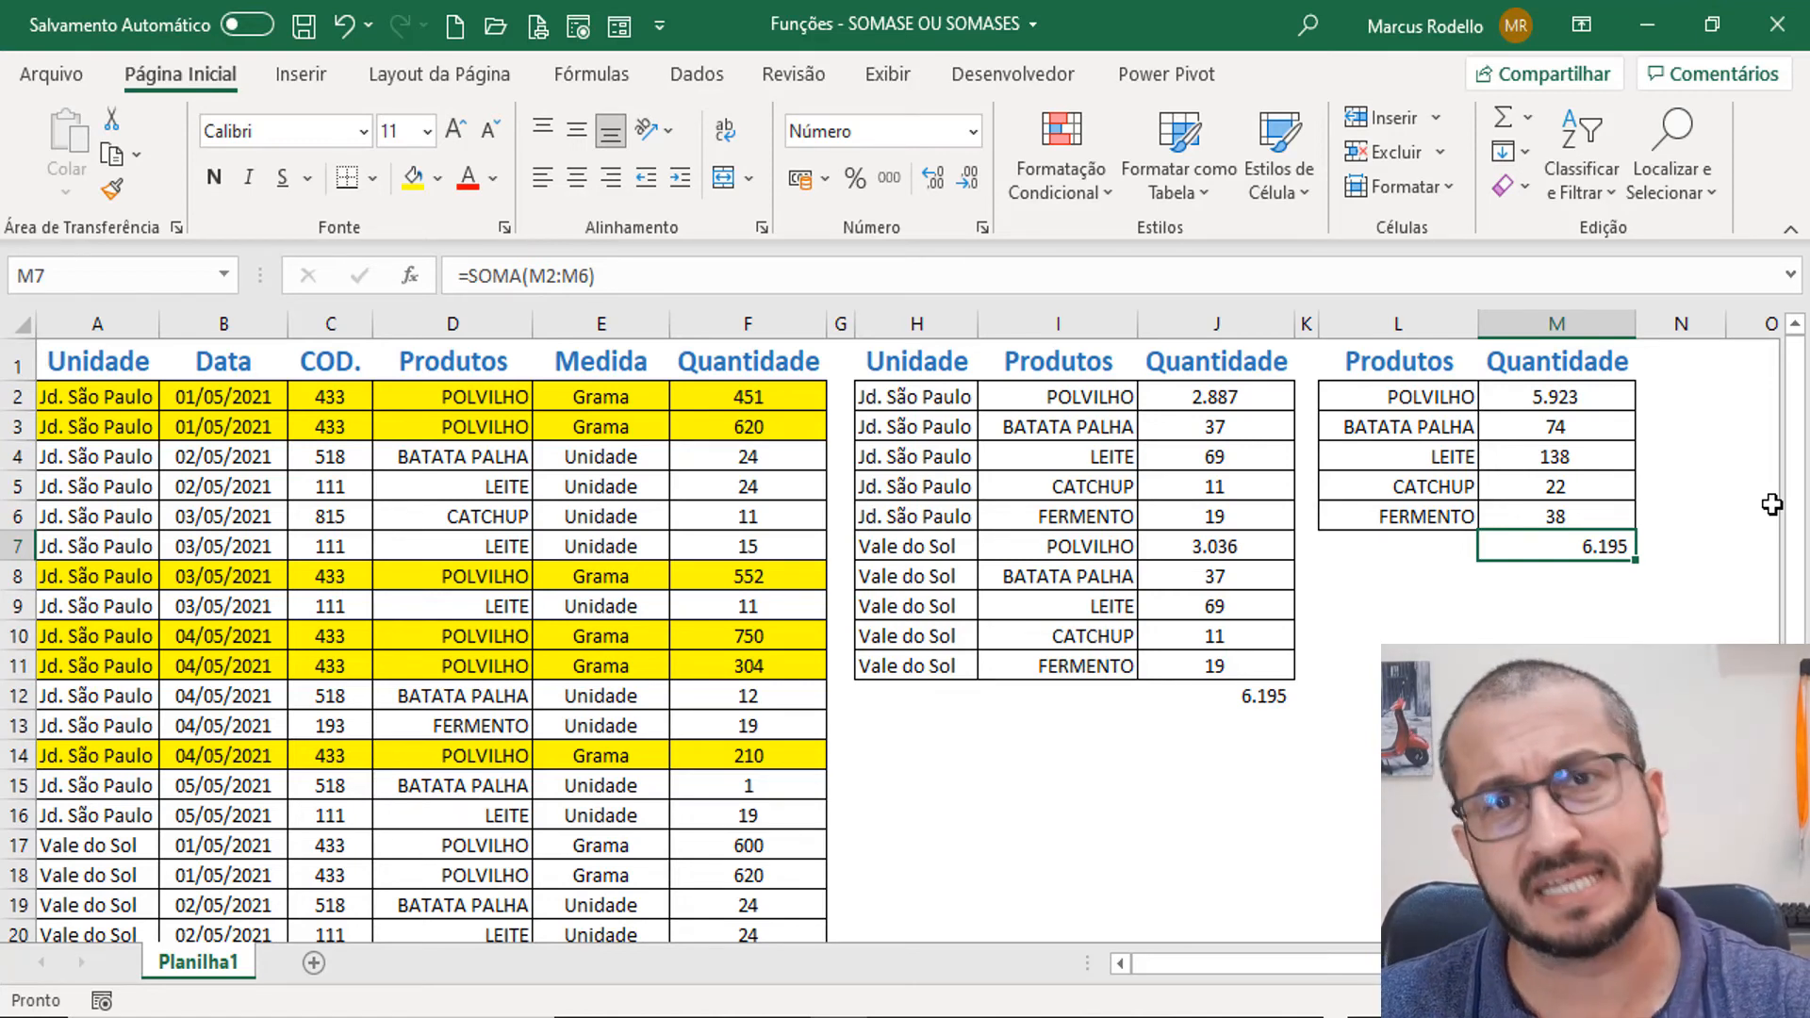
Open the SOMASE formula in M2 to review its arguments.
{"action": "double_click", "coordinate": [1565, 398]}
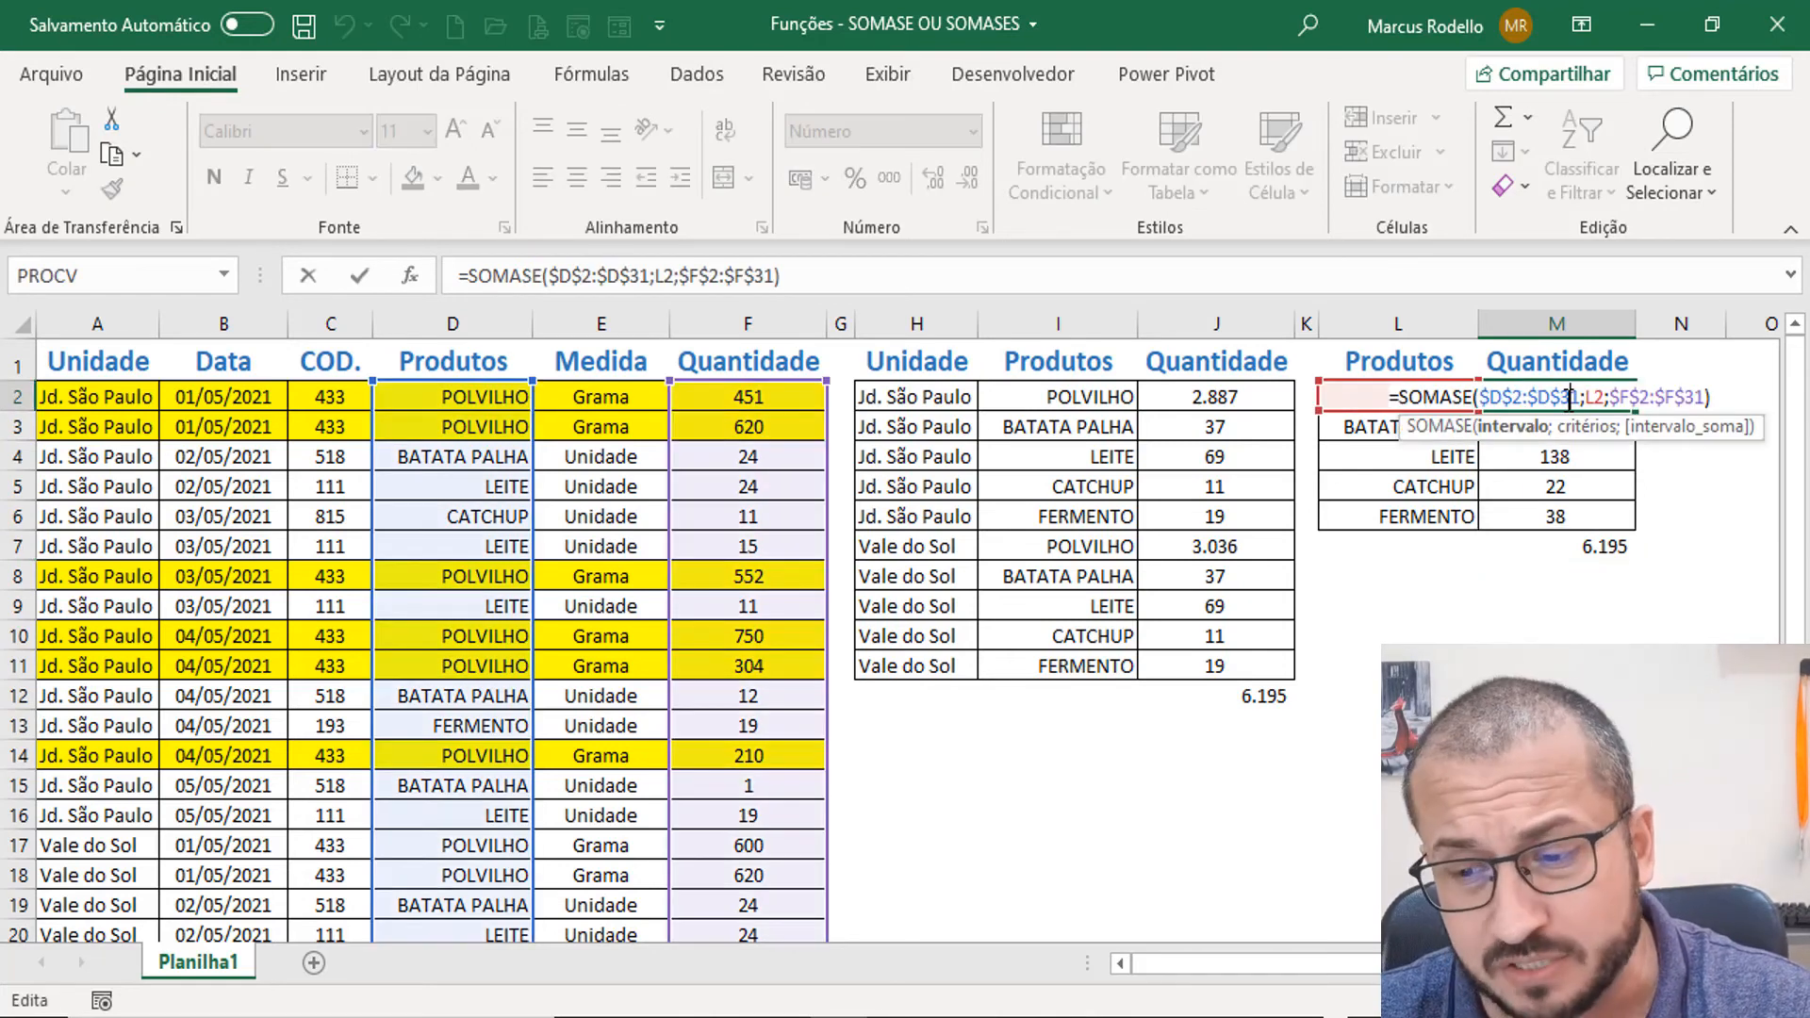